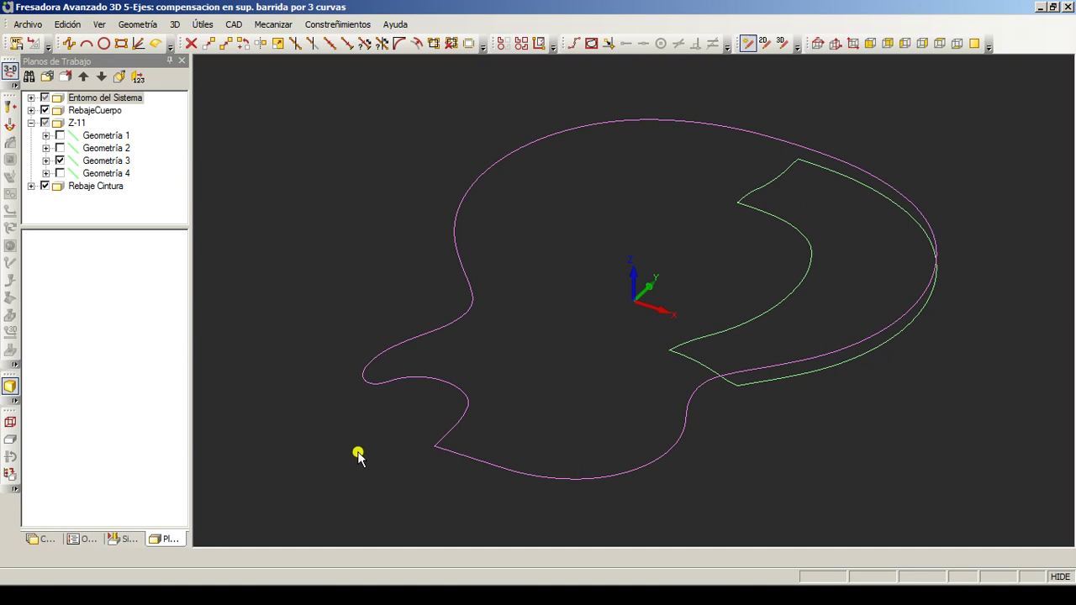
Collapse Z-11's geometry list, briefly activating RebajeCuerpo and Z-11, then make Entorno del Sistema active.
{"action": "mouse_move", "coordinate": [512, 424]}
{"action": "middle_mouse_down"}
{"action": "mouse_move", "coordinate": [513, 370]}
{"action": "mouse_move", "coordinate": [513, 424]}
{"action": "mouse_move", "coordinate": [516, 408]}
{"action": "middle_mouse_up"}
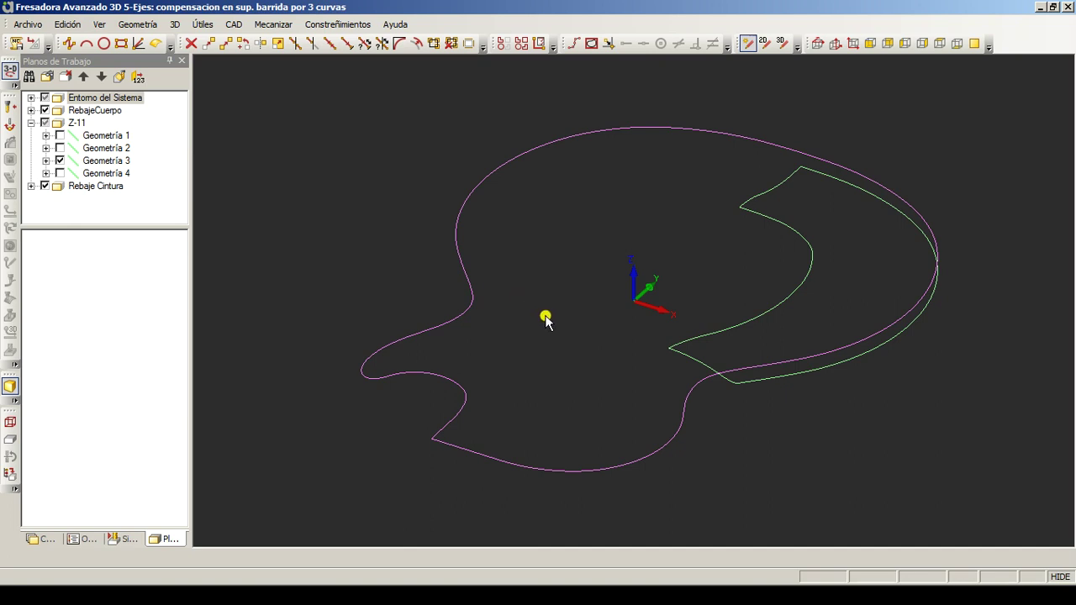
{"action": "middle_click_drag", "start_coordinate": [560, 341], "coordinate": [559, 336]}
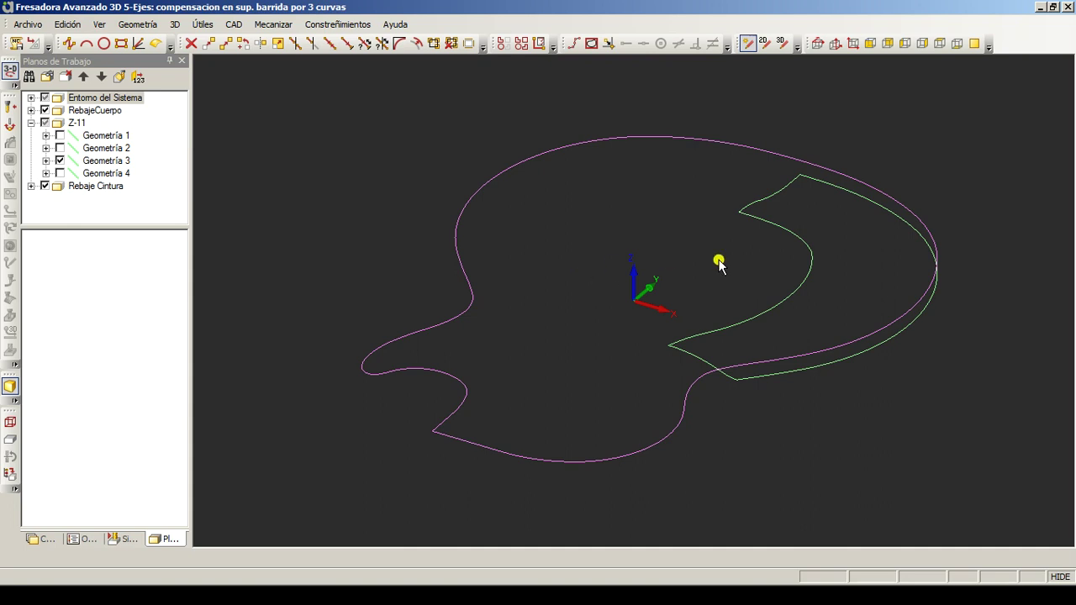
{"action": "mouse_move", "coordinate": [655, 221]}
{"action": "middle_mouse_down"}
{"action": "mouse_move", "coordinate": [654, 206]}
{"action": "mouse_move", "coordinate": [653, 224]}
{"action": "mouse_move", "coordinate": [711, 211]}
{"action": "middle_mouse_up"}
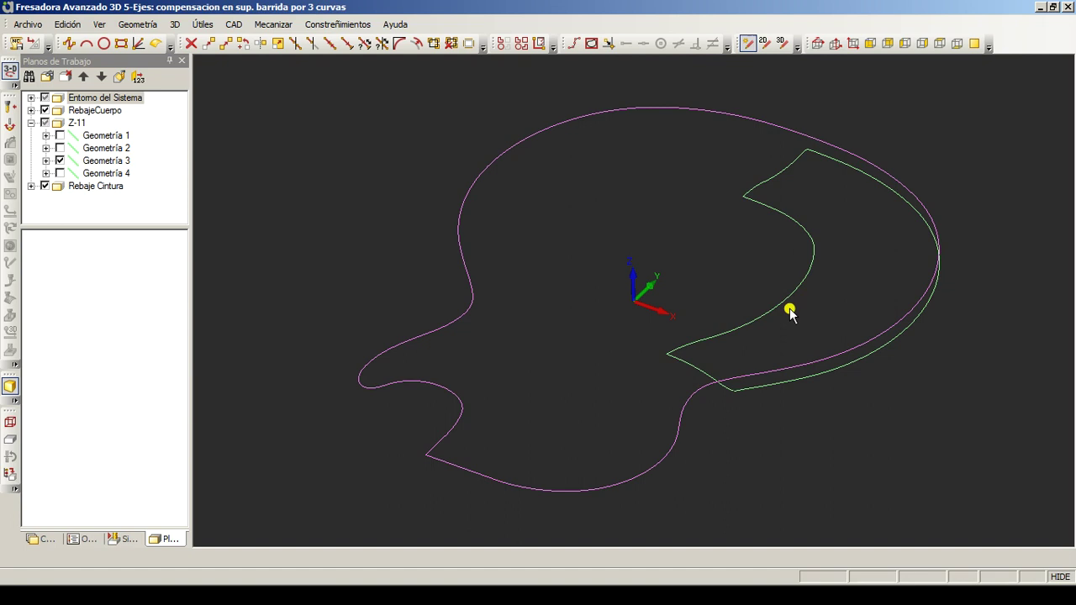
{"action": "mouse_move", "coordinate": [732, 281]}
{"action": "middle_mouse_down"}
{"action": "mouse_move", "coordinate": [732, 252]}
{"action": "mouse_move", "coordinate": [734, 285]}
{"action": "middle_mouse_up"}
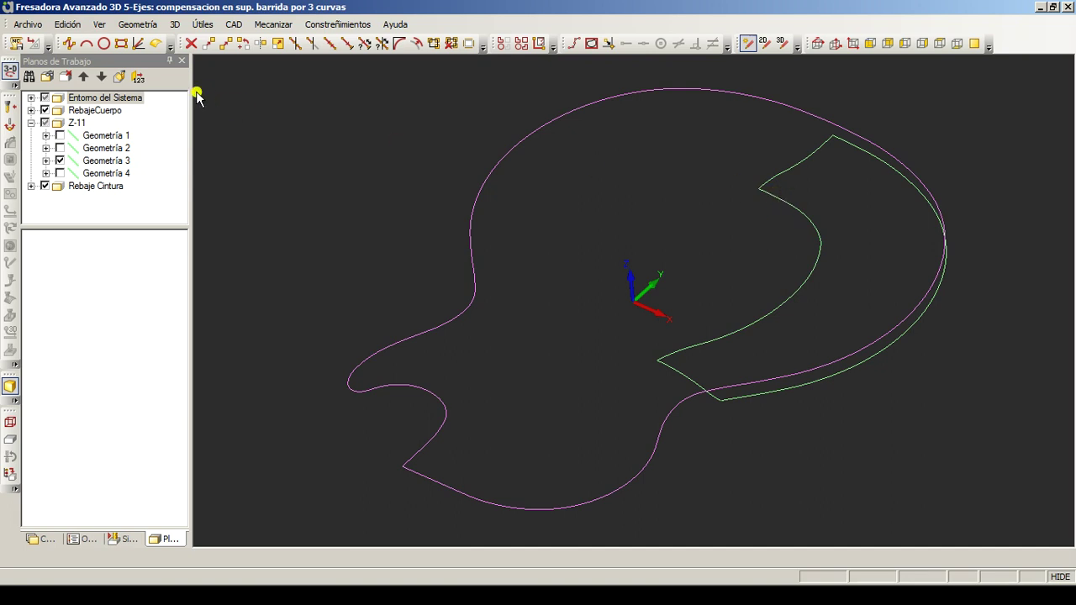
{"action": "left_click", "coordinate": [89, 111]}
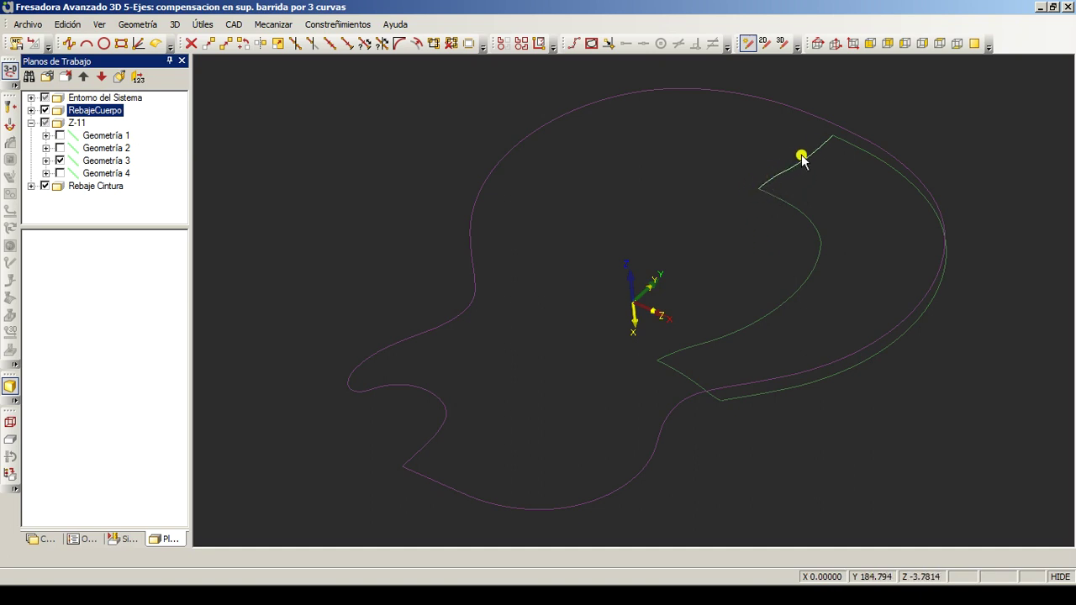
{"action": "left_click", "coordinate": [31, 123]}
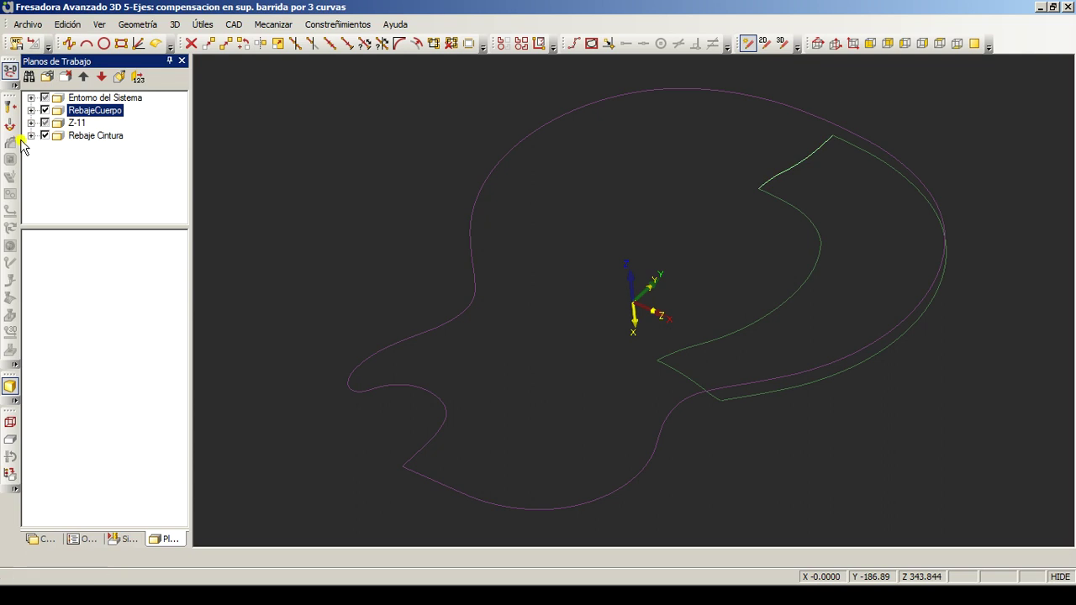
{"action": "left_click", "coordinate": [77, 124]}
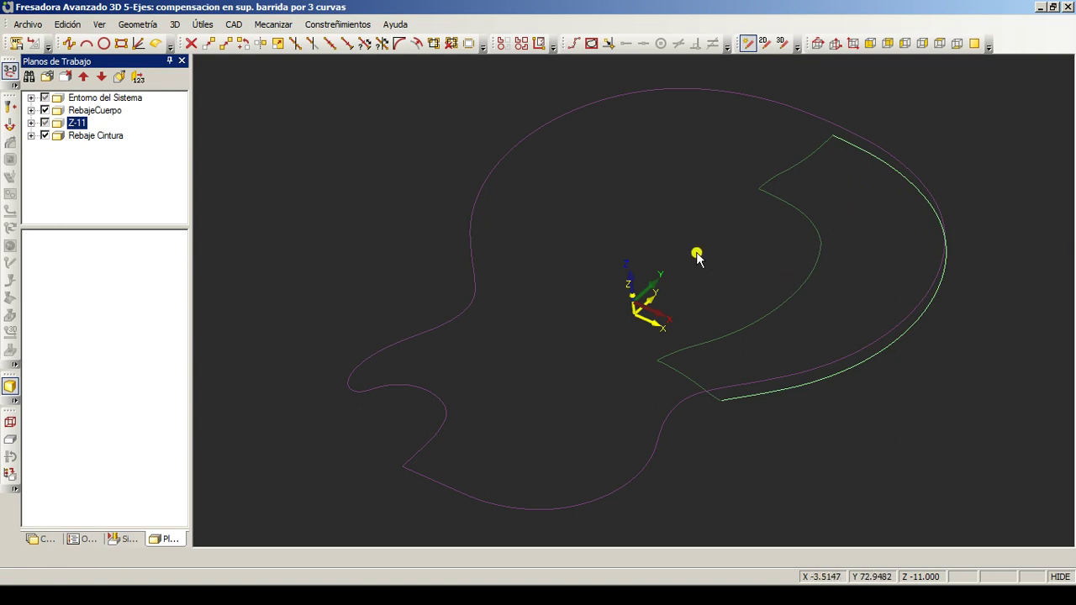
{"action": "left_click", "coordinate": [668, 257]}
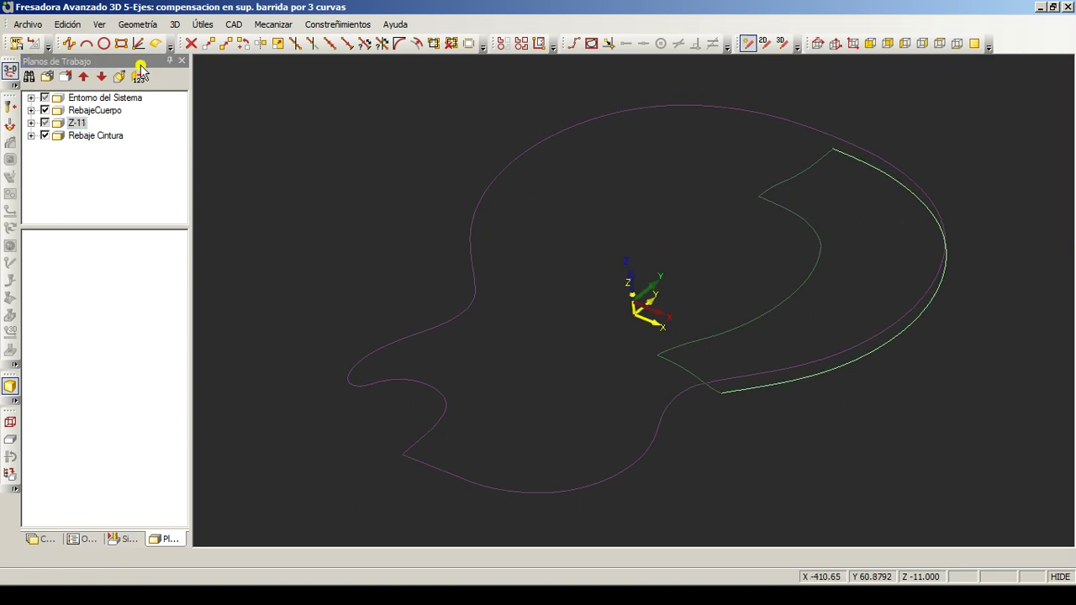
{"action": "left_click", "coordinate": [93, 98]}
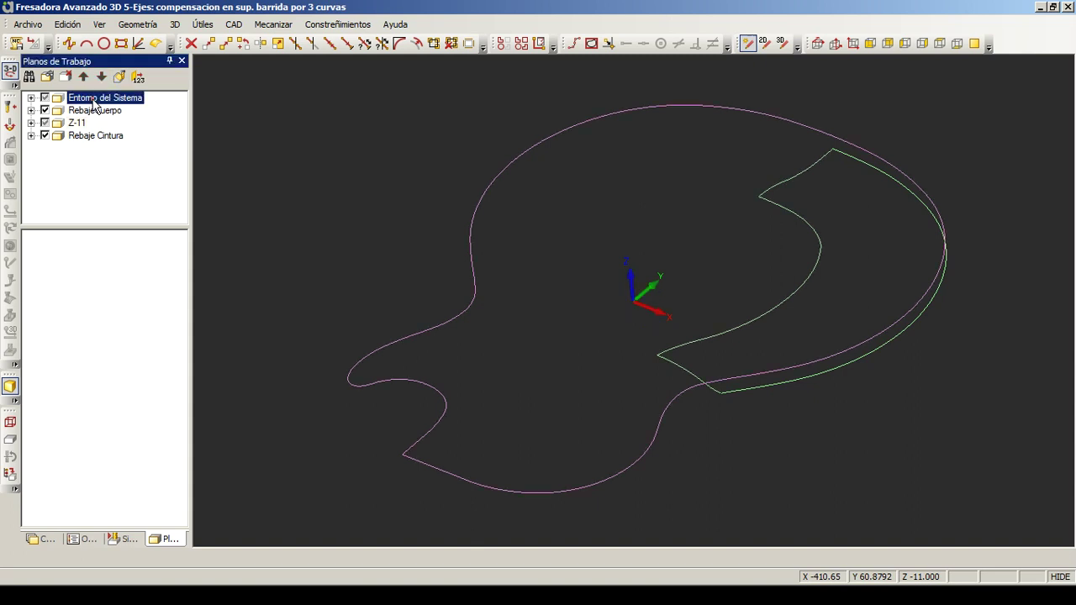
{"action": "left_click", "coordinate": [637, 348]}
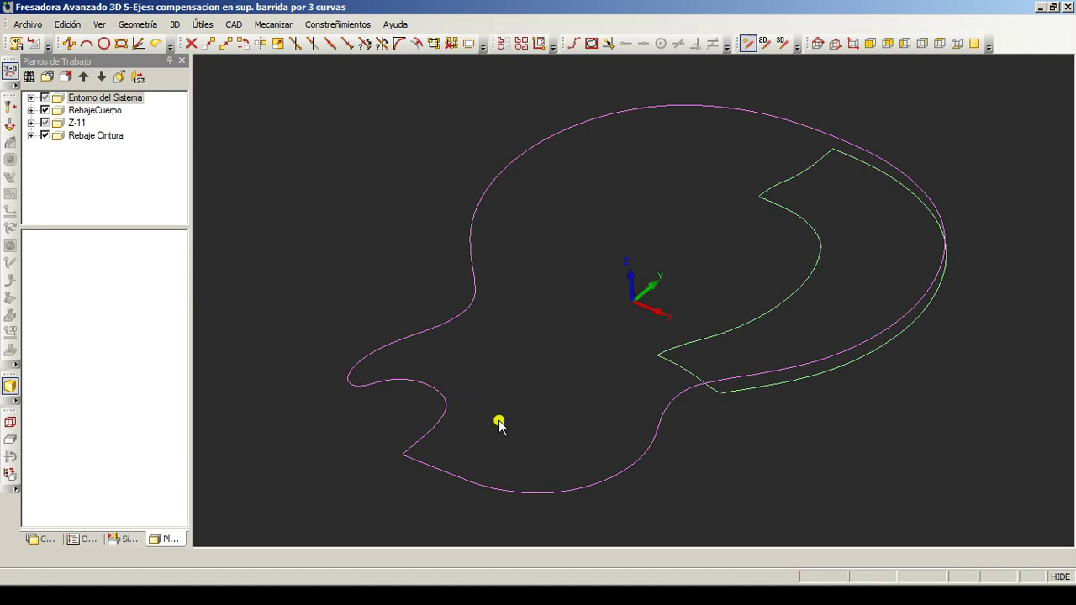
Start a 'Barrida por 3 Curvas' 3D surface, answering No so sections don't rotate.
{"action": "left_click", "coordinate": [145, 30]}
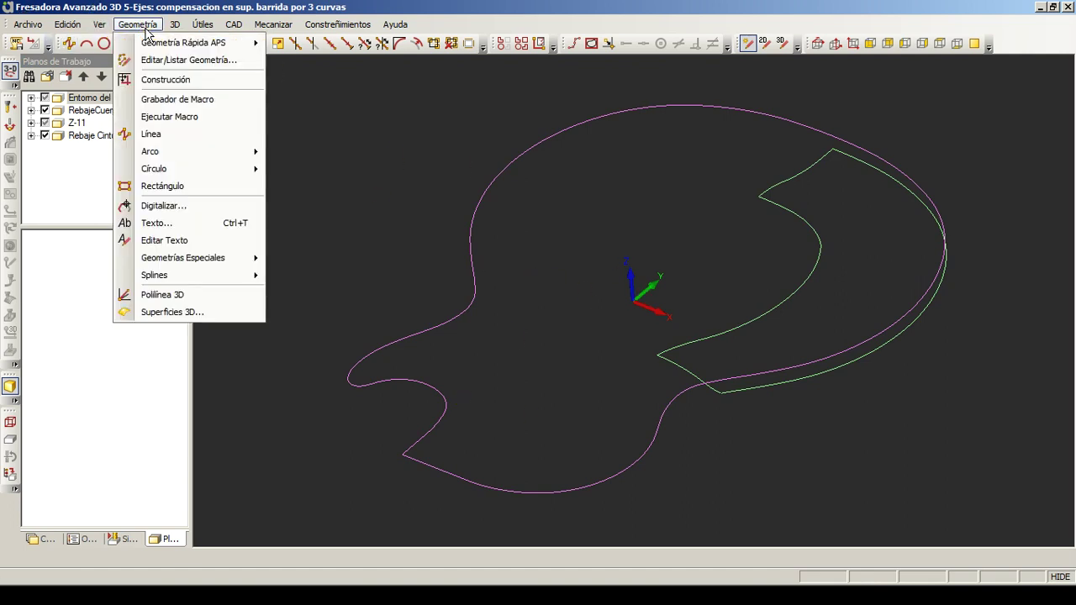
{"action": "left_click", "coordinate": [134, 313]}
{"action": "left_click", "coordinate": [550, 232]}
{"action": "left_click", "coordinate": [489, 383]}
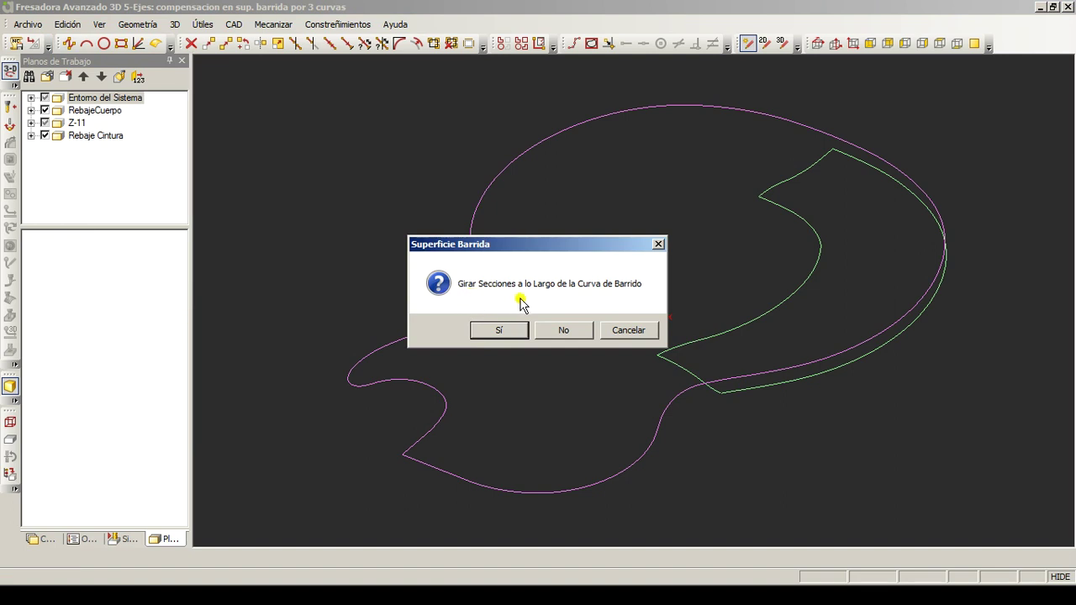
{"action": "left_click", "coordinate": [554, 331]}
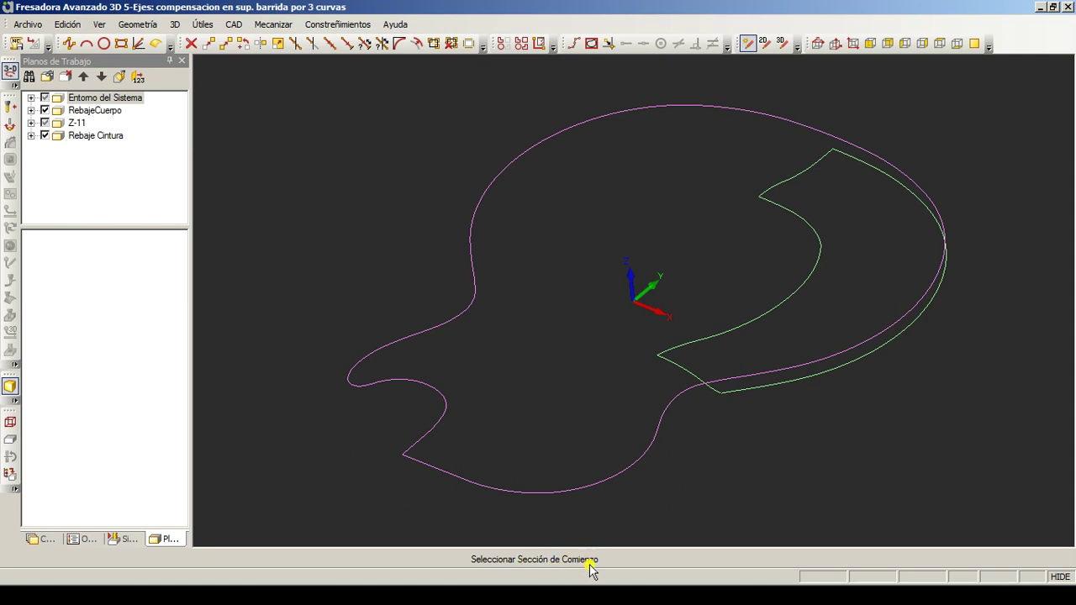
Sweep from the inner green curve along the top edge to the outer curve, generating 28 x 9 steps.
{"action": "left_click", "coordinate": [820, 252]}
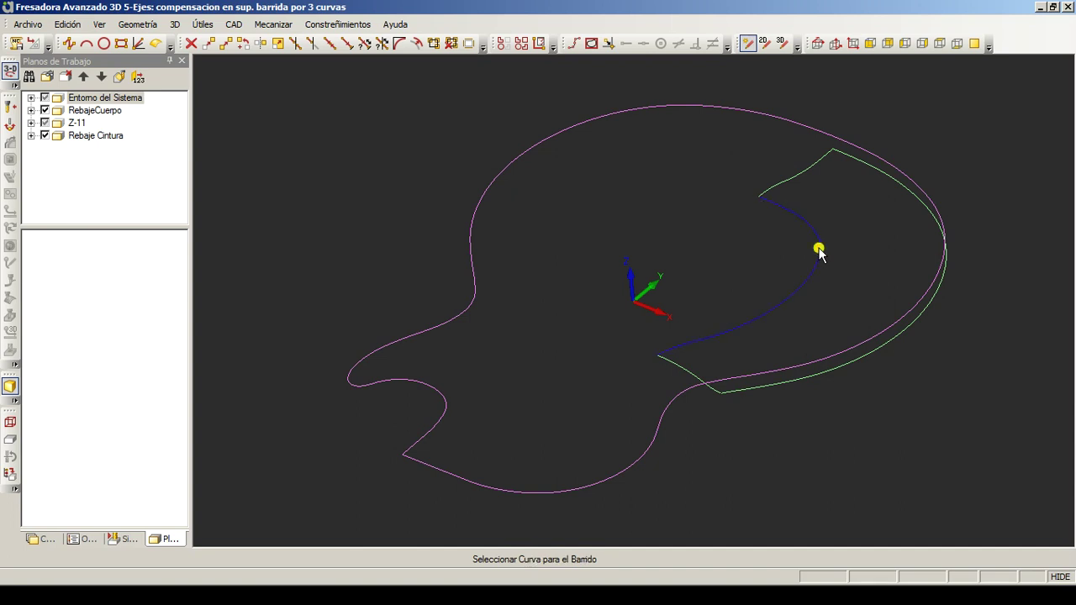
{"action": "left_click", "coordinate": [775, 189]}
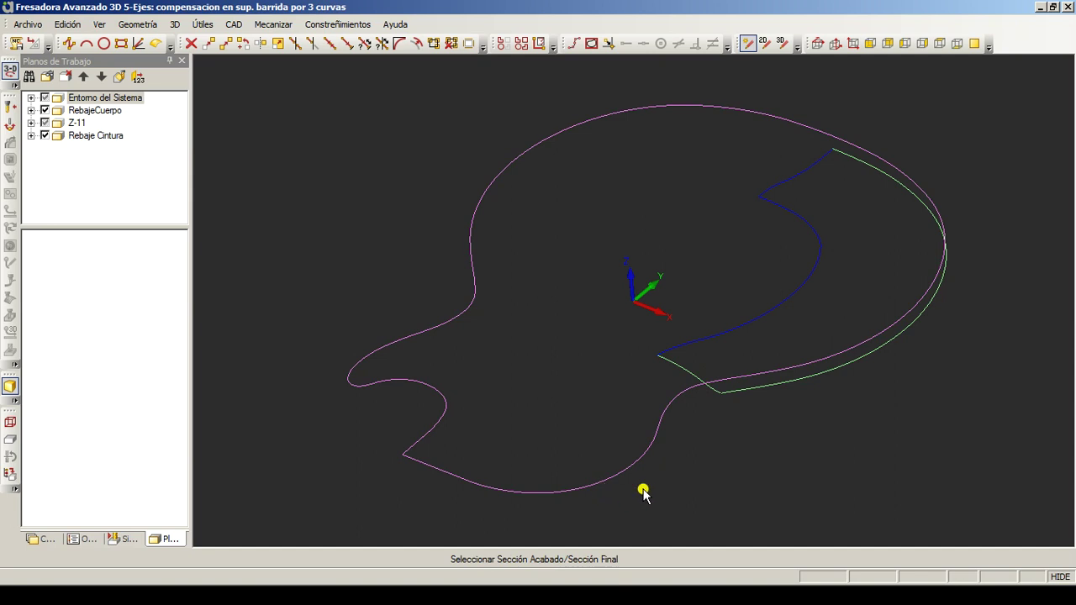
{"action": "left_click", "coordinate": [840, 369]}
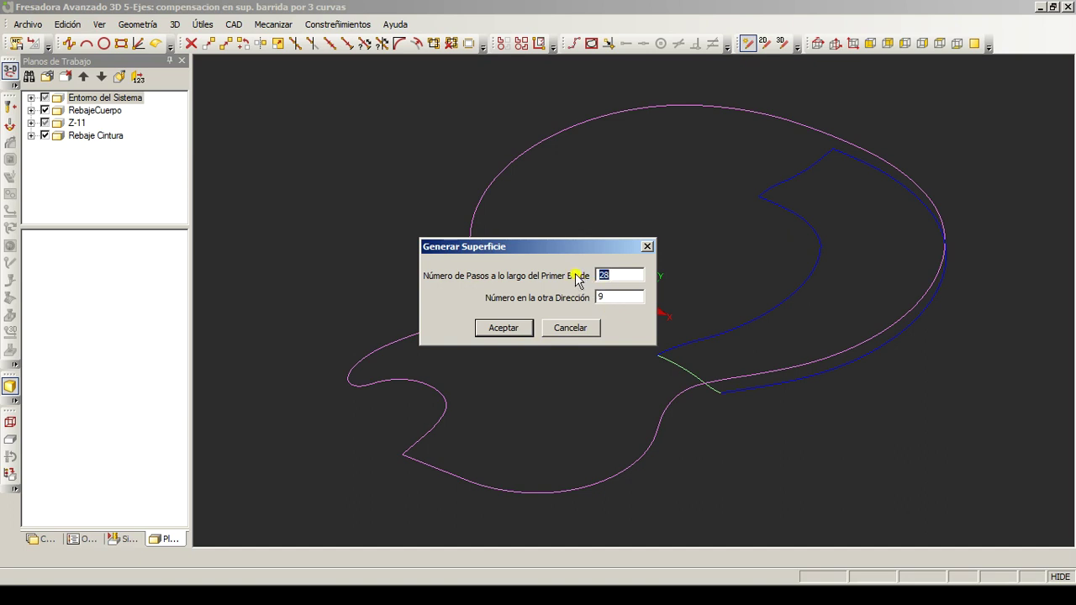
{"action": "left_click", "coordinate": [500, 329]}
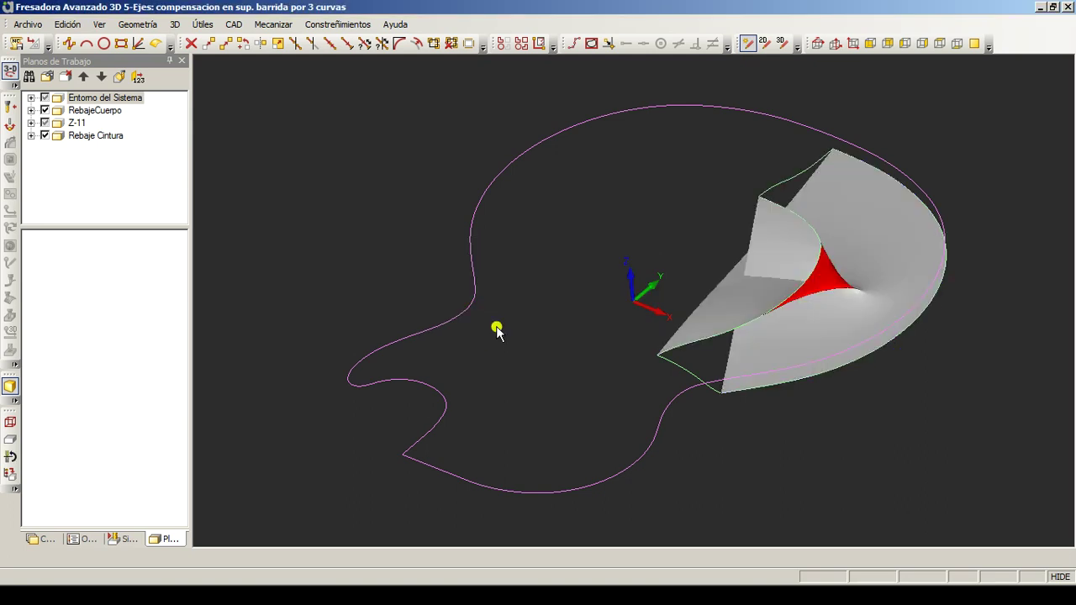
{"action": "mouse_move", "coordinate": [491, 332]}
{"action": "middle_mouse_down"}
{"action": "mouse_move", "coordinate": [492, 344]}
{"action": "mouse_move", "coordinate": [492, 320]}
{"action": "mouse_move", "coordinate": [491, 349]}
{"action": "middle_mouse_up"}
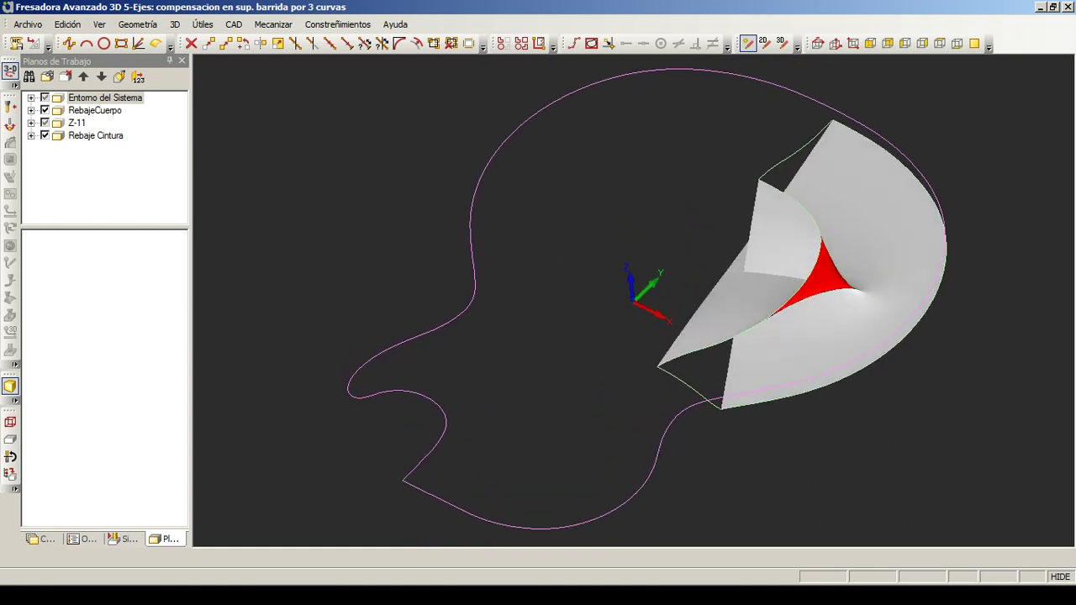
Delete the swept surface with Borrar, leaving the pink outline and green curves.
{"action": "left_click", "coordinate": [192, 44]}
{"action": "left_click", "coordinate": [857, 284]}
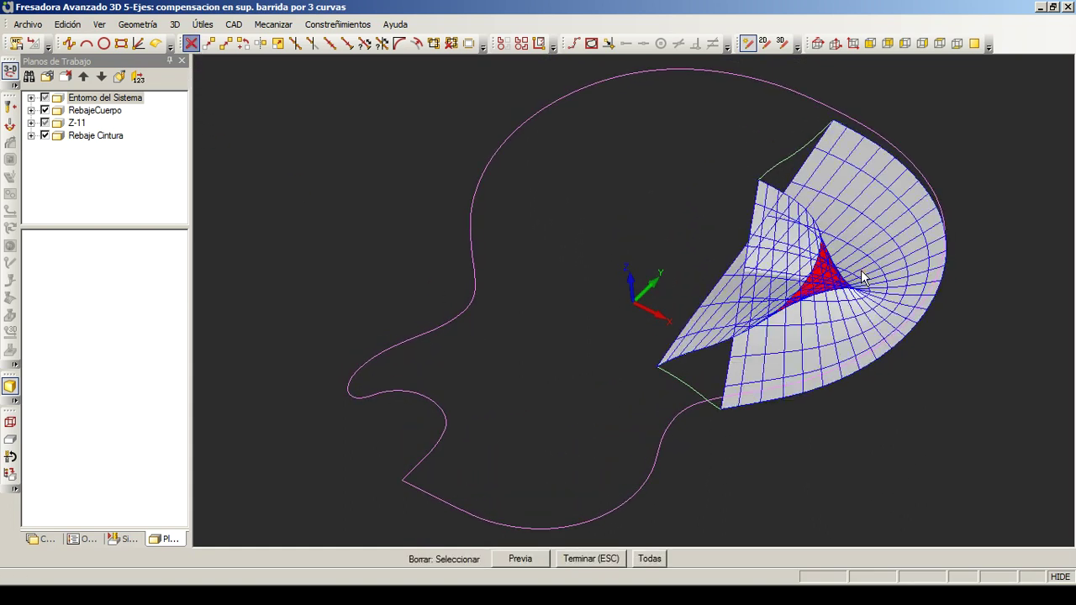
{"action": "key", "text": "Escape"}
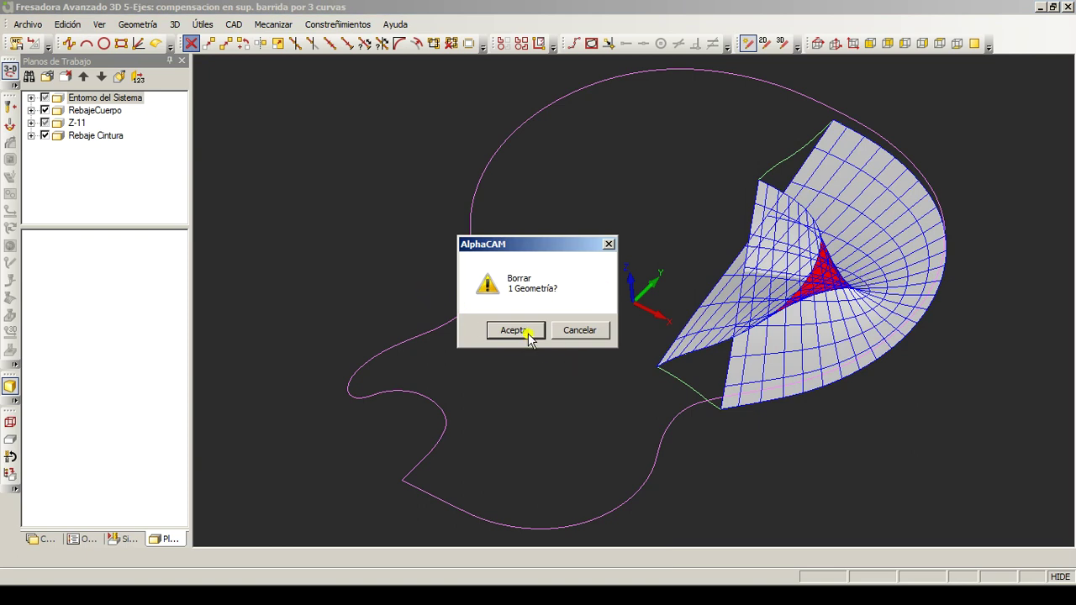
{"action": "left_click", "coordinate": [528, 333]}
{"action": "middle_click_drag", "start_coordinate": [526, 312], "coordinate": [526, 364]}
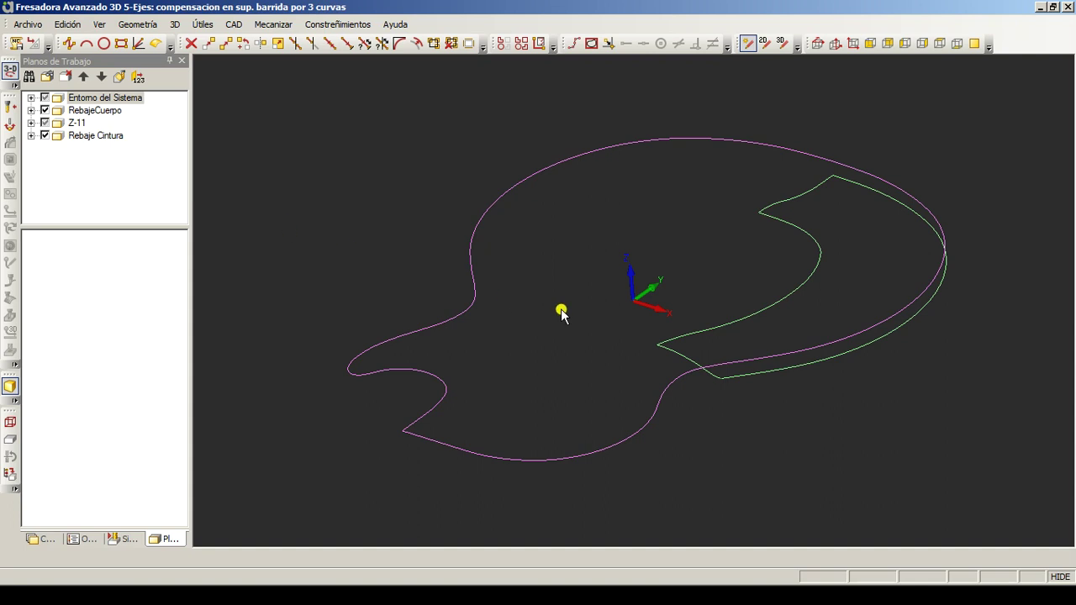
Give the green curve Sentido Opuesto direction in Establecer Compensación, then reselect Entorno del Sistema.
{"action": "left_click", "coordinate": [9, 128]}
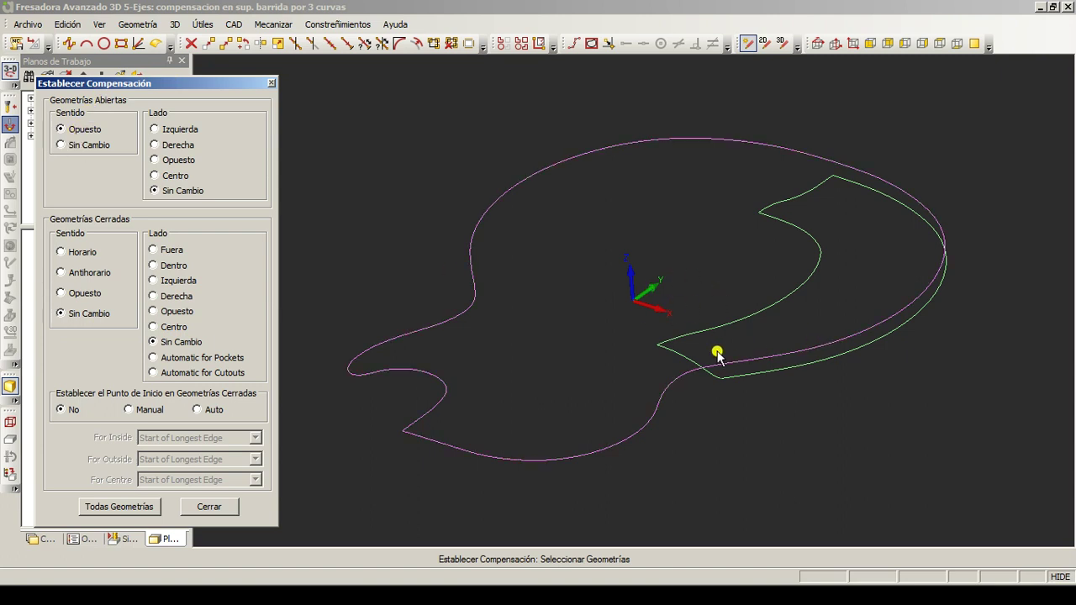
{"action": "left_click", "coordinate": [661, 346]}
{"action": "left_click", "coordinate": [270, 83]}
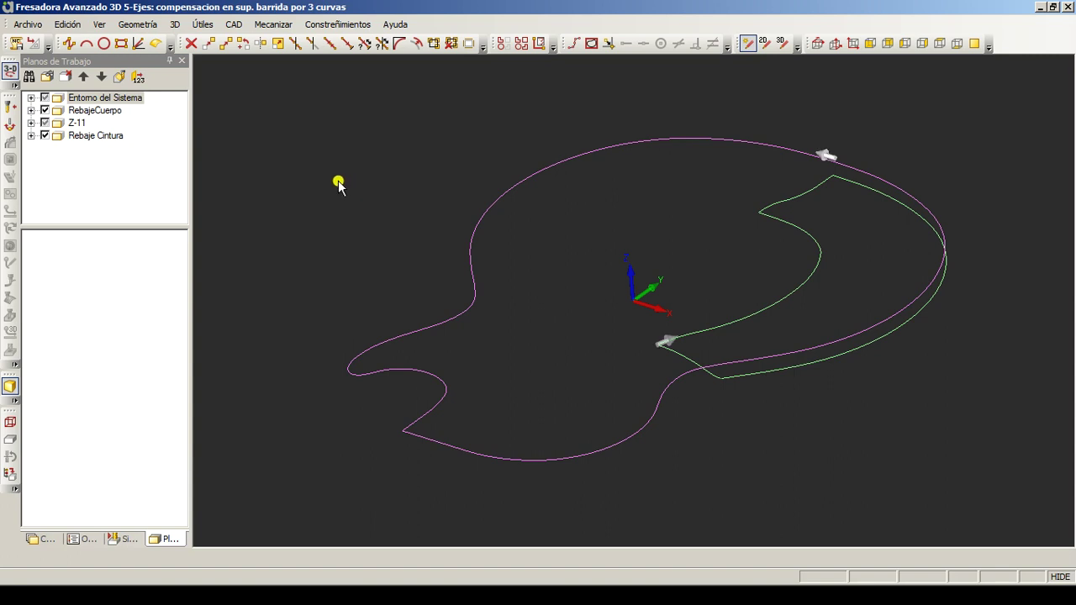
{"action": "left_click", "coordinate": [111, 102]}
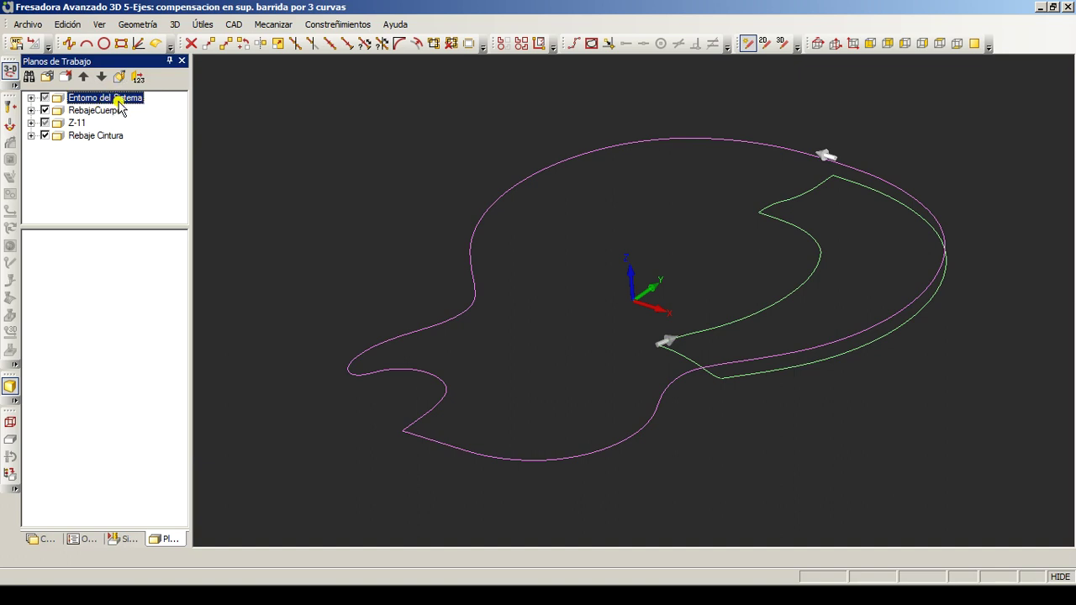
{"action": "left_click", "coordinate": [730, 348]}
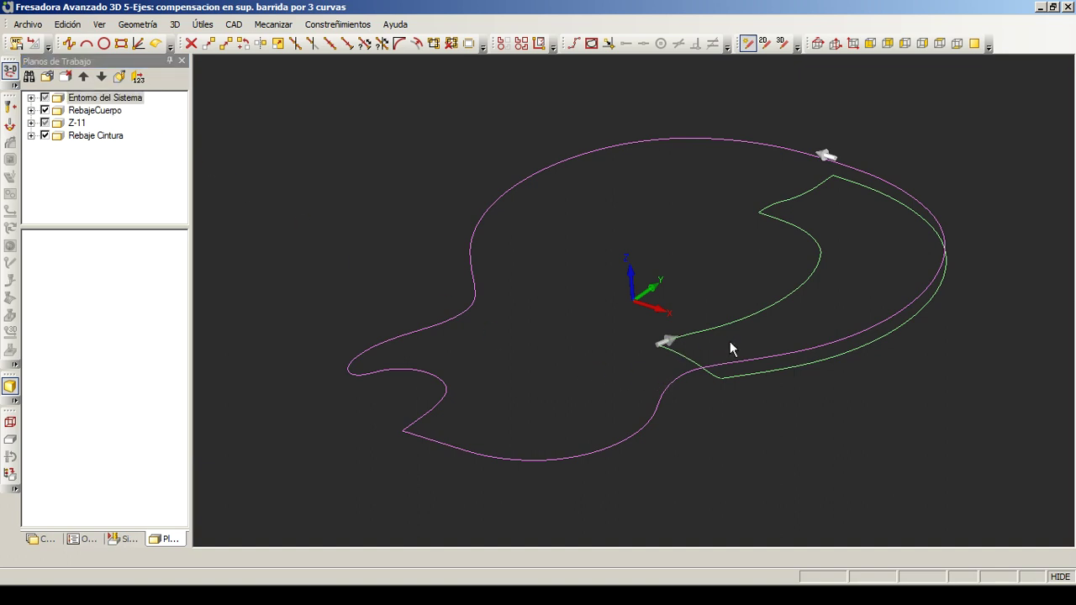
Activate RebajeCuerpo then Z-11, return to Entorno del Sistema, and reopen Establecer Compensación.
{"action": "scroll", "coordinate": [730, 348], "scroll_direction": "up", "scroll_amount": 2}
{"action": "scroll", "coordinate": [586, 349], "scroll_direction": "up", "scroll_amount": 1}
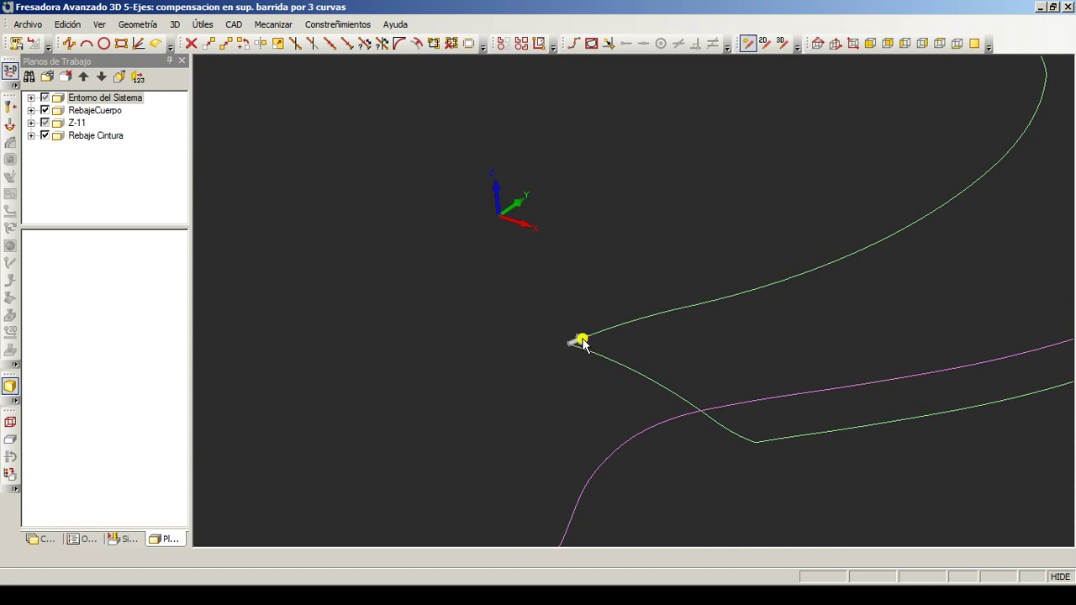
{"action": "scroll", "coordinate": [575, 342], "scroll_direction": "down", "scroll_amount": 2}
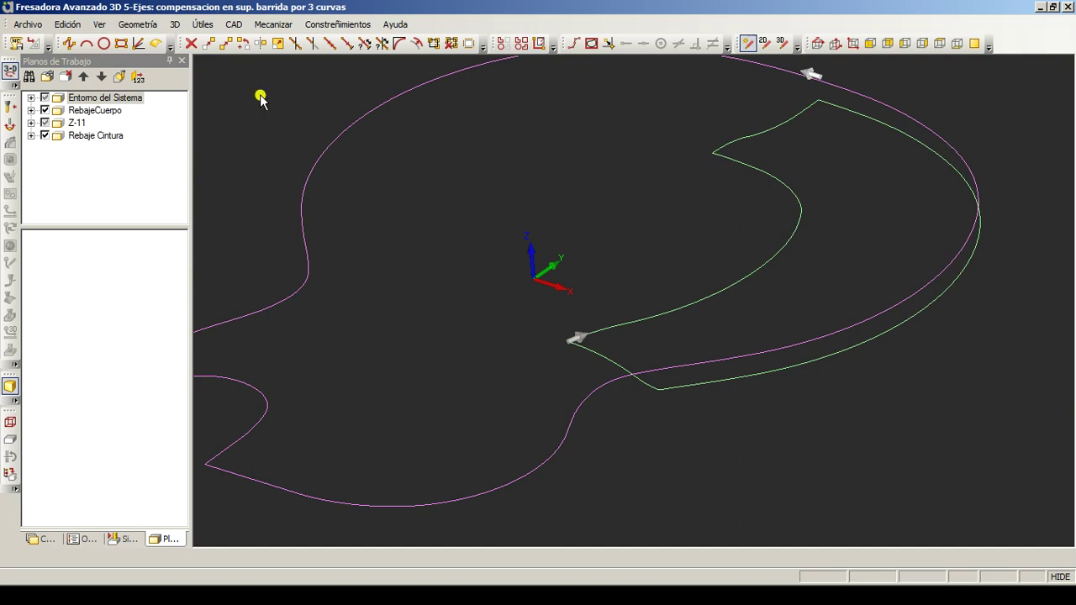
{"action": "double_click", "coordinate": [80, 113]}
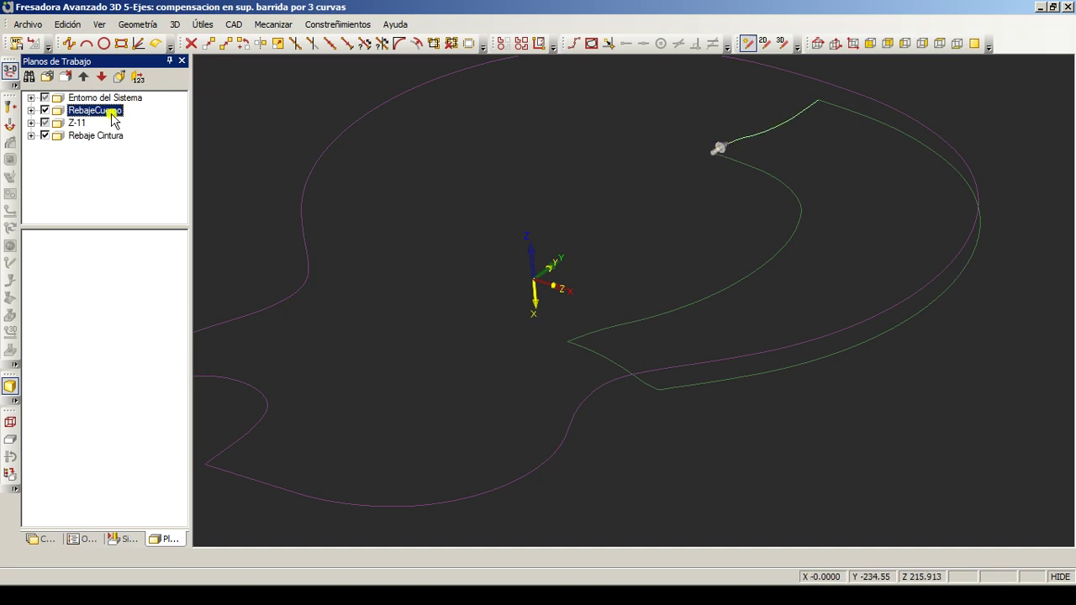
{"action": "double_click", "coordinate": [74, 124]}
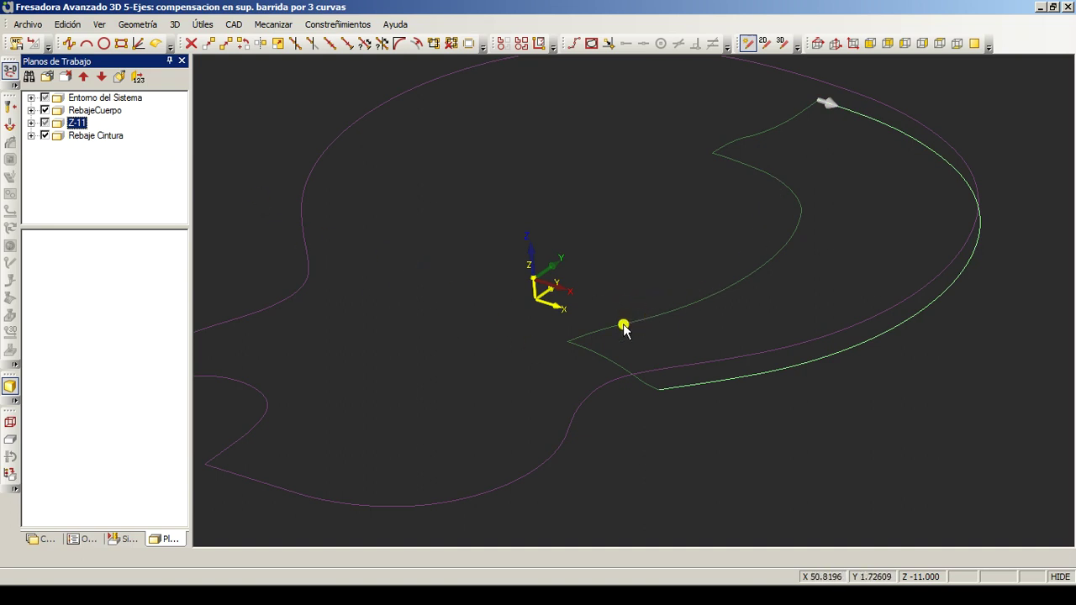
{"action": "left_click", "coordinate": [128, 97]}
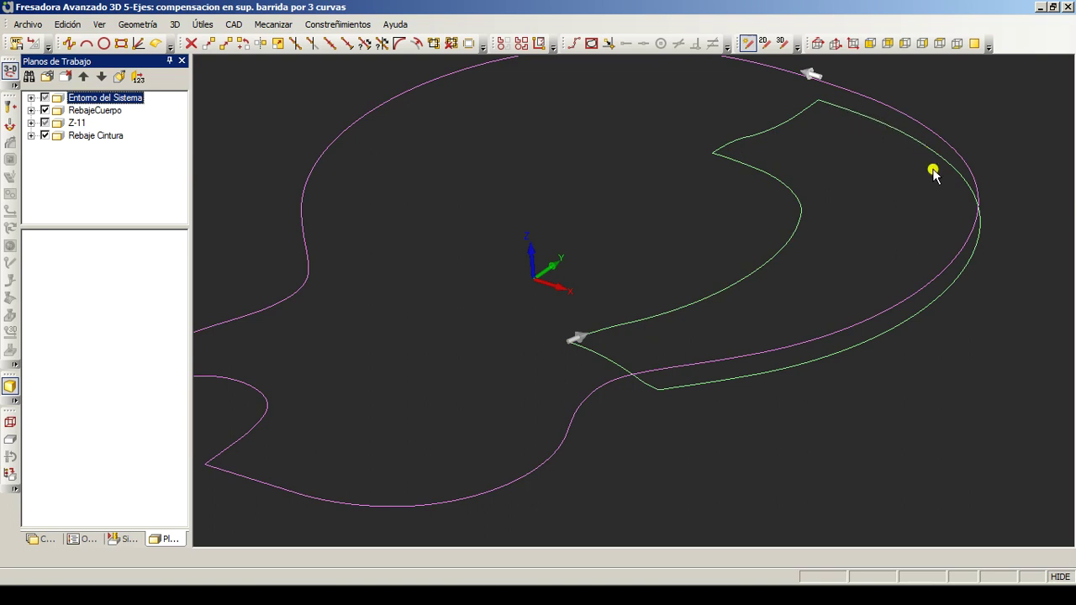
{"action": "left_click", "coordinate": [10, 126]}
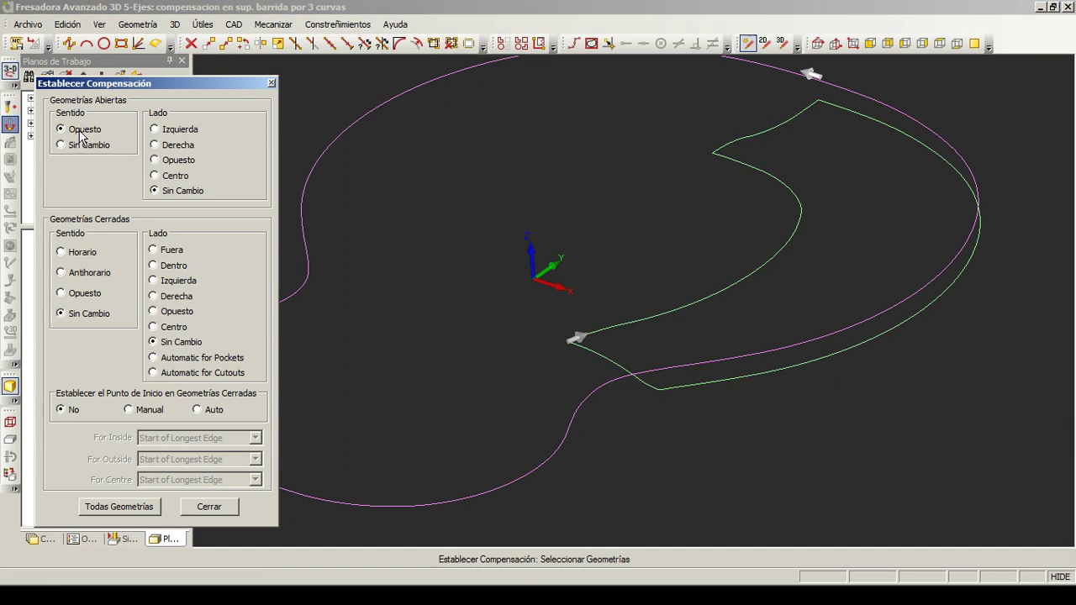
Reverse the green curve's direction, then begin a Superficie Barrida 3D surface.
{"action": "left_click", "coordinate": [784, 250]}
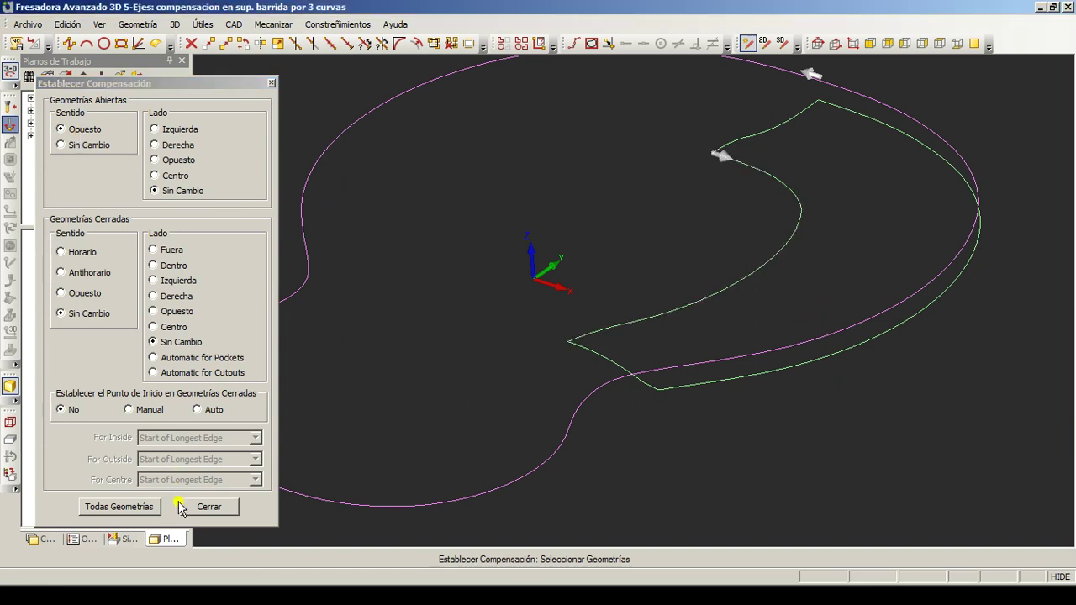
{"action": "left_click", "coordinate": [208, 507]}
{"action": "left_click", "coordinate": [156, 44]}
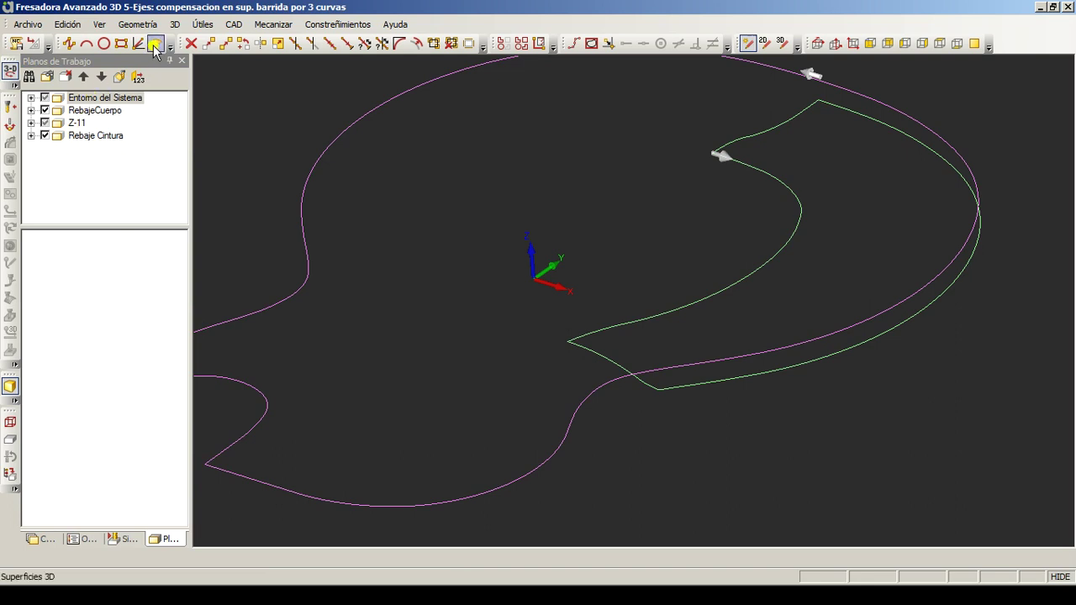
{"action": "left_click", "coordinate": [494, 382]}
{"action": "left_click", "coordinate": [563, 333]}
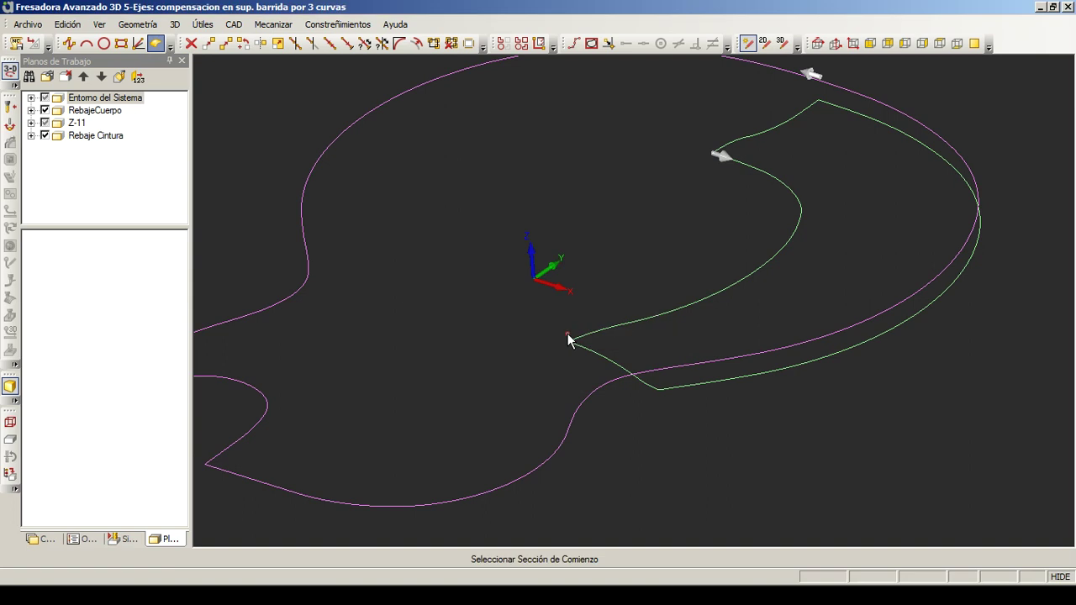
Build the swept surface from the start, sweep and final green curves, then orbit to inspect it.
{"action": "left_click", "coordinate": [639, 323]}
{"action": "left_click", "coordinate": [758, 137]}
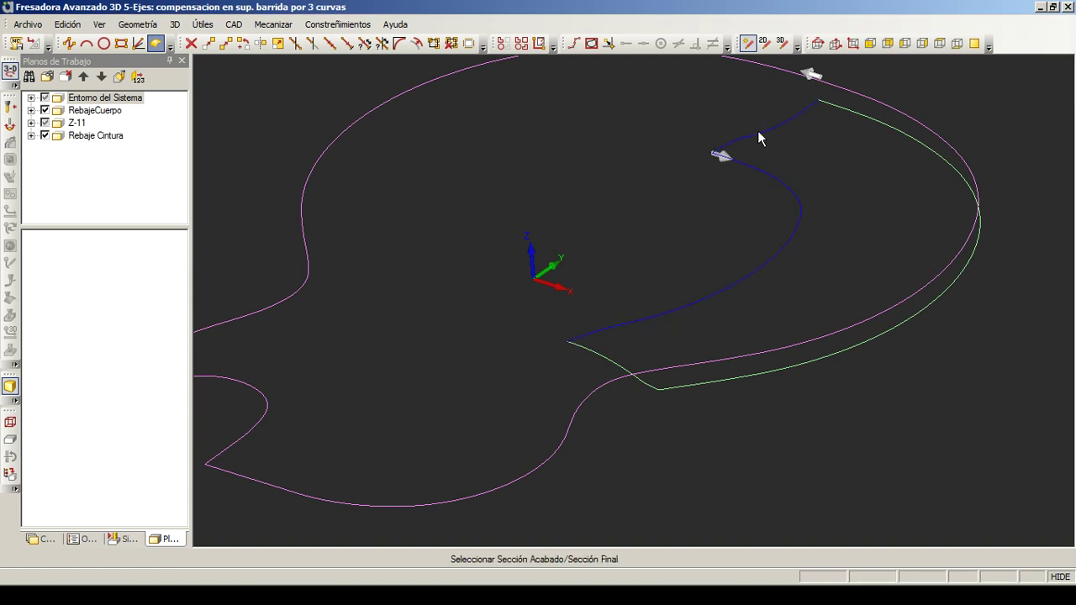
{"action": "left_click", "coordinate": [854, 113]}
{"action": "left_click", "coordinate": [487, 326]}
{"action": "middle_click_drag", "start_coordinate": [509, 266], "coordinate": [521, 240]}
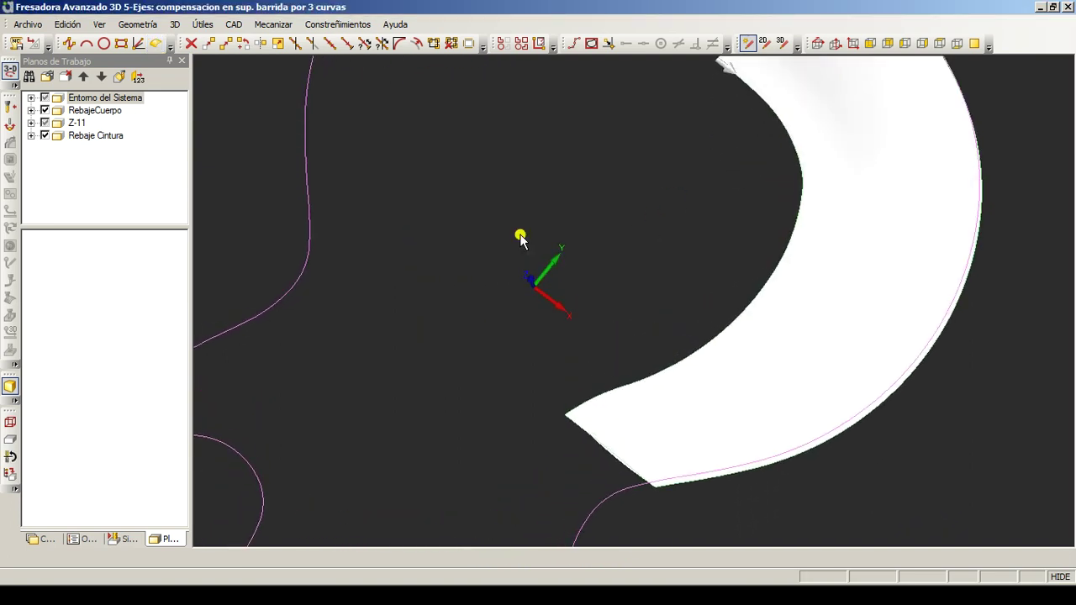
{"action": "scroll", "coordinate": [522, 223], "scroll_direction": "down", "scroll_amount": 5}
{"action": "middle_click_drag", "start_coordinate": [624, 300], "coordinate": [617, 295]}
{"action": "scroll", "coordinate": [617, 296], "scroll_direction": "up", "scroll_amount": 1}
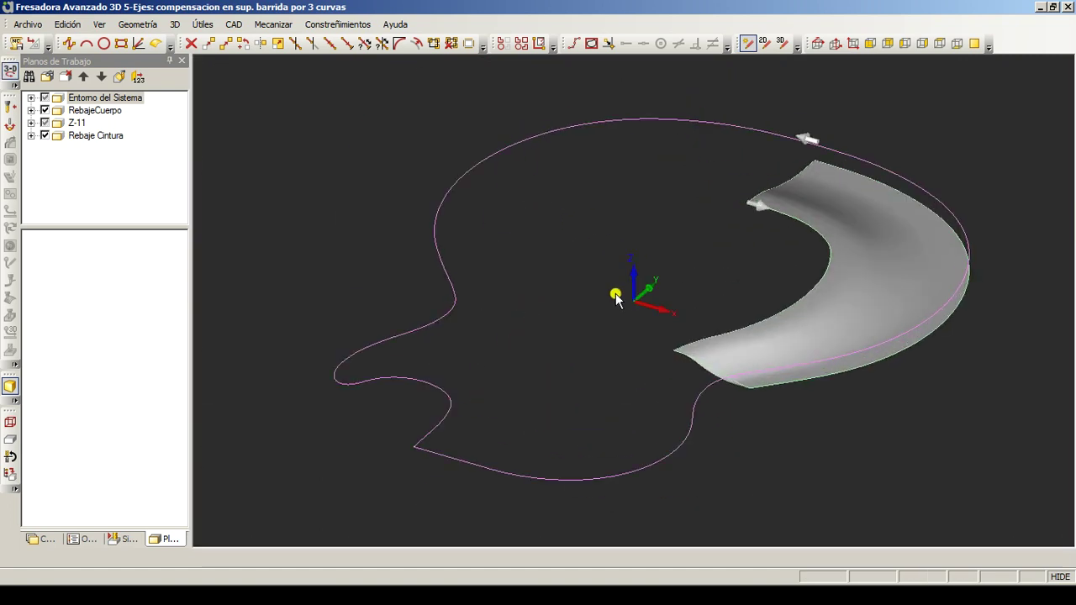
{"action": "mouse_move", "coordinate": [655, 267]}
{"action": "middle_mouse_down"}
{"action": "mouse_move", "coordinate": [652, 289]}
{"action": "mouse_move", "coordinate": [649, 244]}
{"action": "middle_mouse_up"}
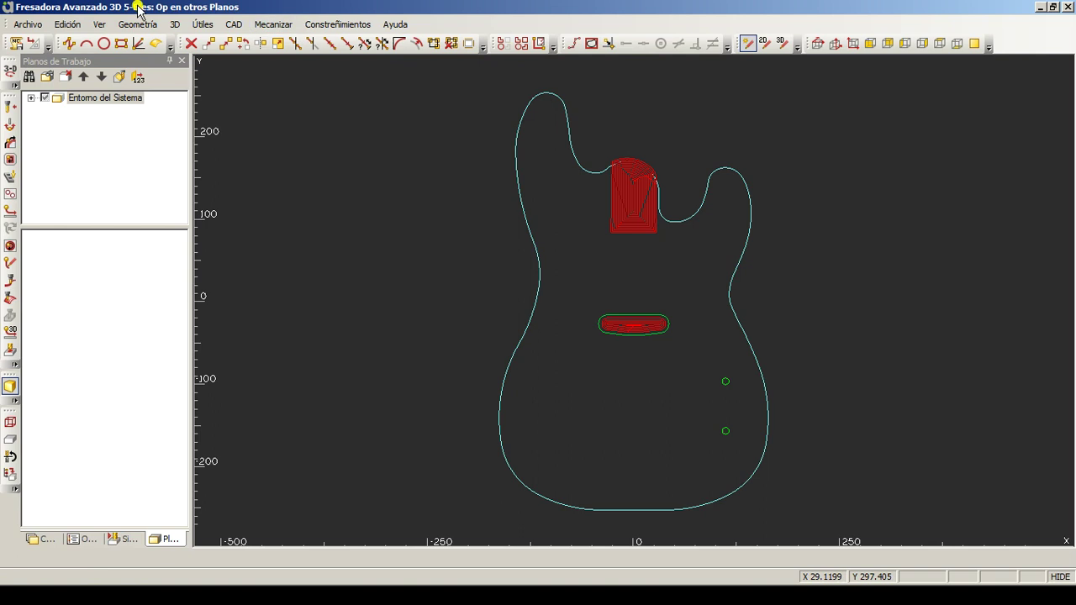
Switch to the 'Op en otros Planos' guitar-body drawing and open the Edición menu.
{"action": "left_click", "coordinate": [68, 25]}
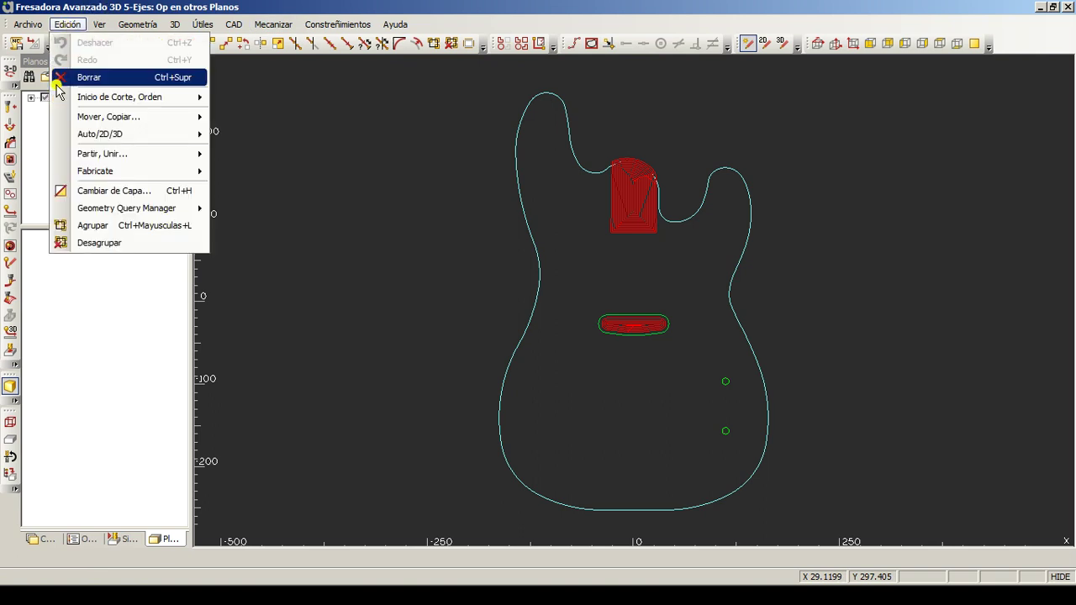
{"action": "mouse_move", "coordinate": [100, 134]}
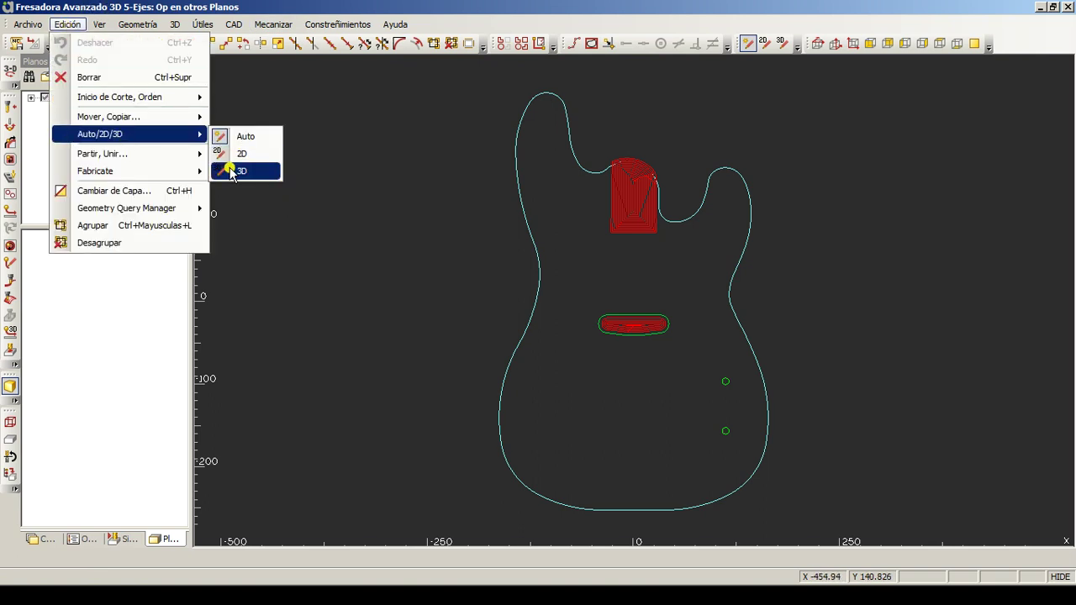
Show the guitar body in 3D isometric, enlarge the work plane pane, and display Simulation controls.
{"action": "left_click", "coordinate": [232, 171]}
{"action": "left_click", "coordinate": [782, 46]}
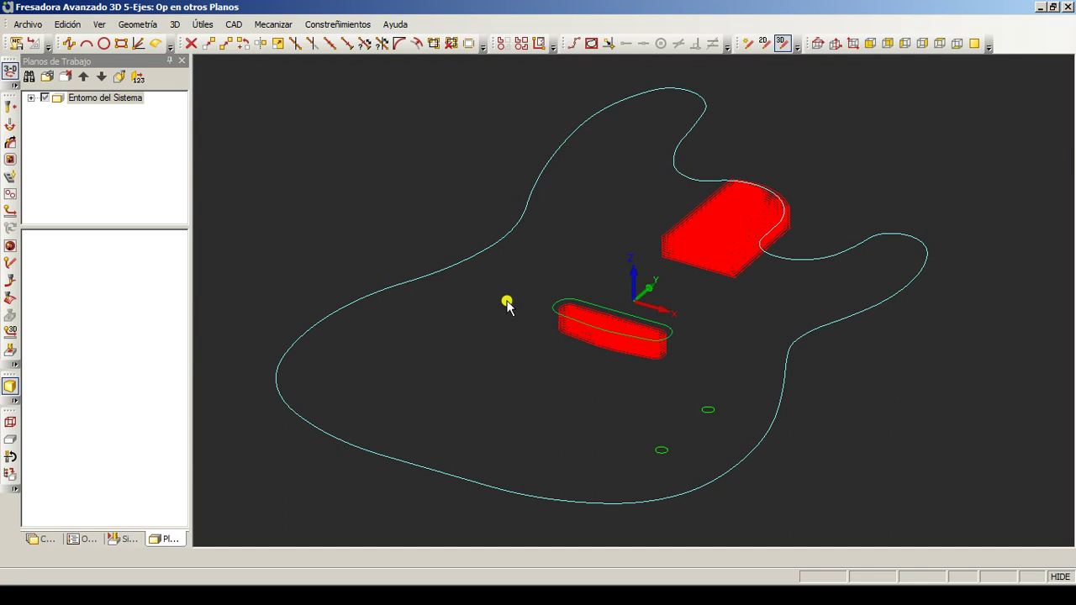
{"action": "left_click_drag", "start_coordinate": [73, 227], "coordinate": [104, 346]}
{"action": "left_click", "coordinate": [168, 540]}
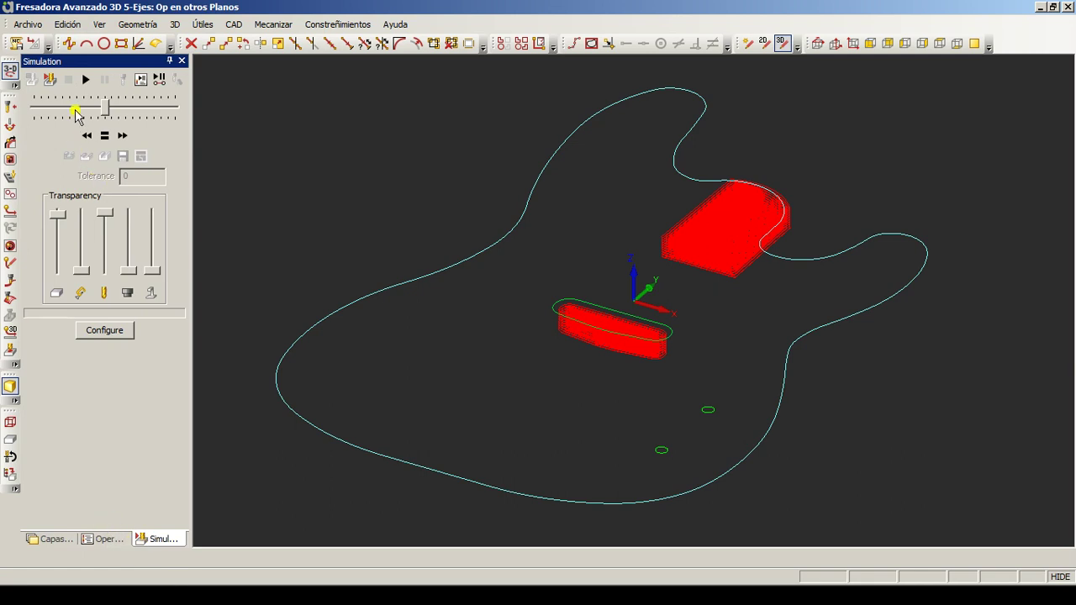
Restore the Planos de Trabajo page via Ver > Páginas del Administrador de Proyectos.
{"action": "left_click", "coordinate": [100, 28]}
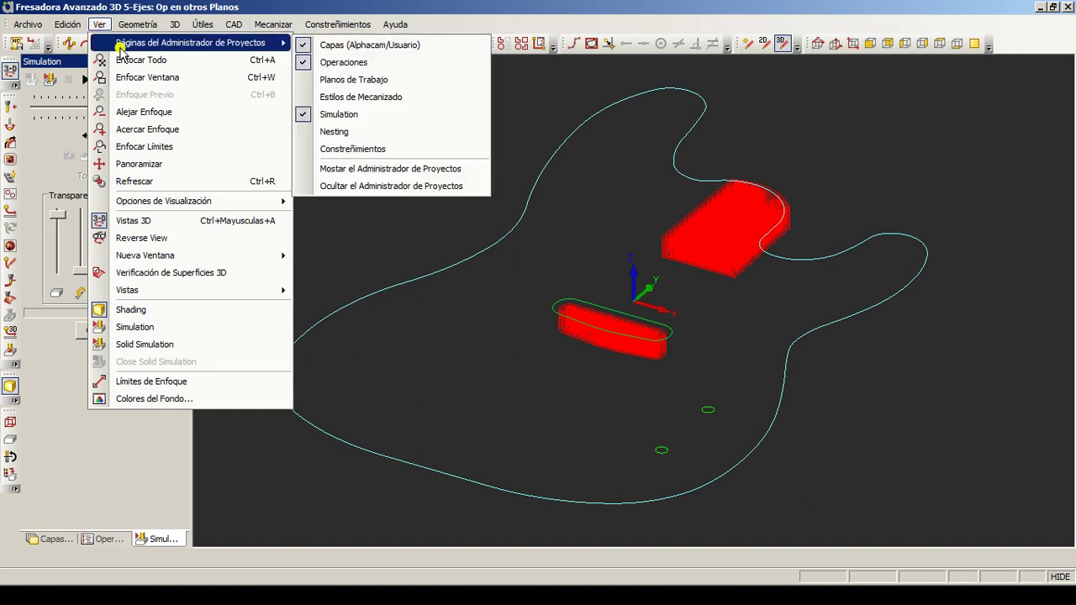
{"action": "left_click", "coordinate": [389, 80]}
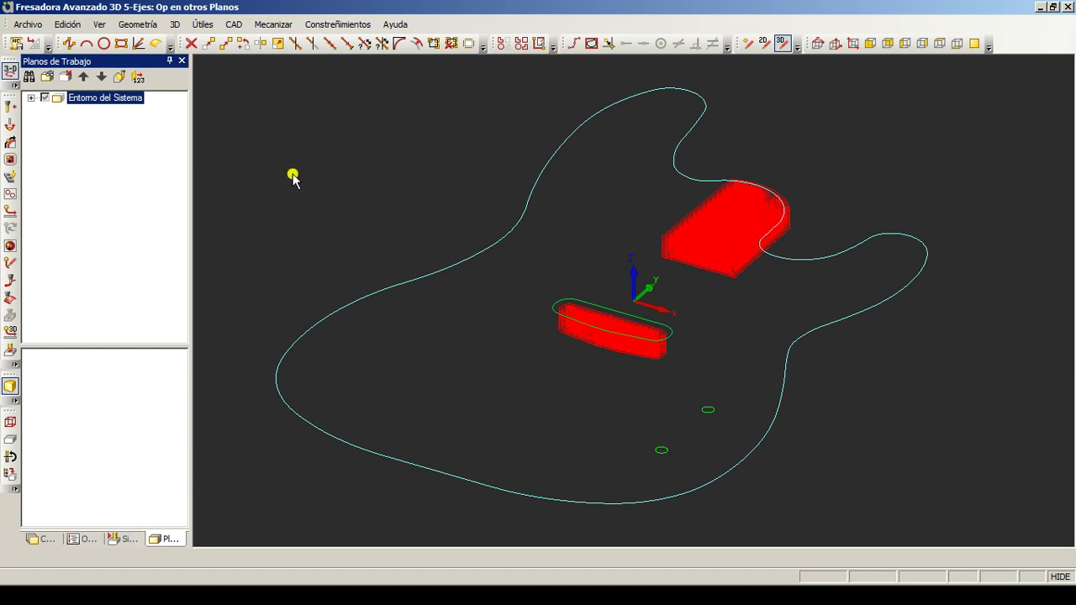
{"action": "left_click", "coordinate": [13, 75]}
{"action": "left_click", "coordinate": [782, 49]}
In 2D top view, move the upper small hole slightly left and name the new plane '1'.
{"action": "left_click", "coordinate": [11, 75]}
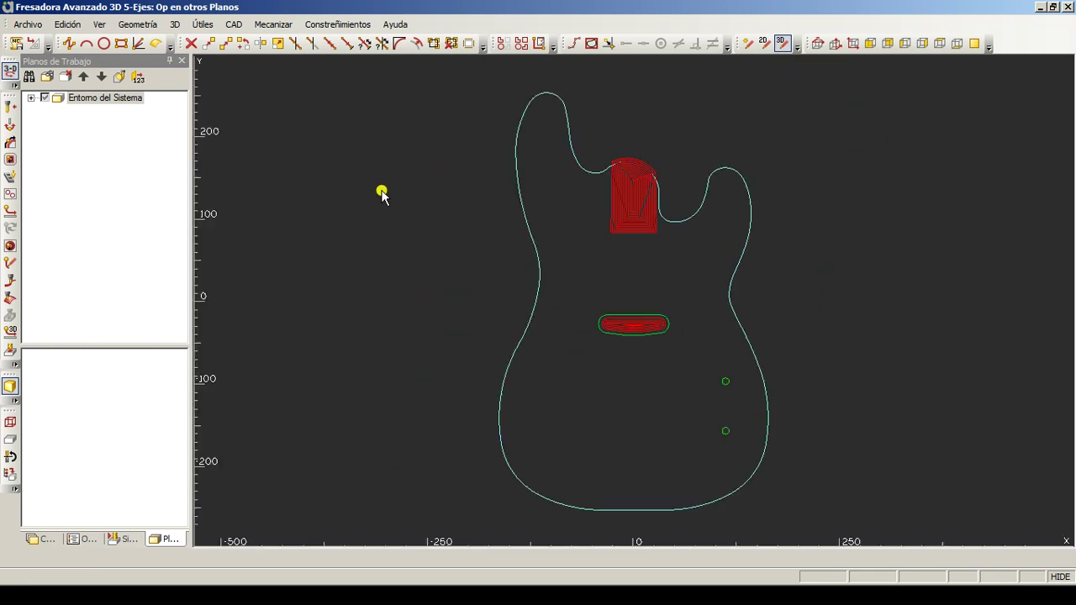
{"action": "left_click", "coordinate": [210, 47]}
{"action": "left_click", "coordinate": [697, 373]}
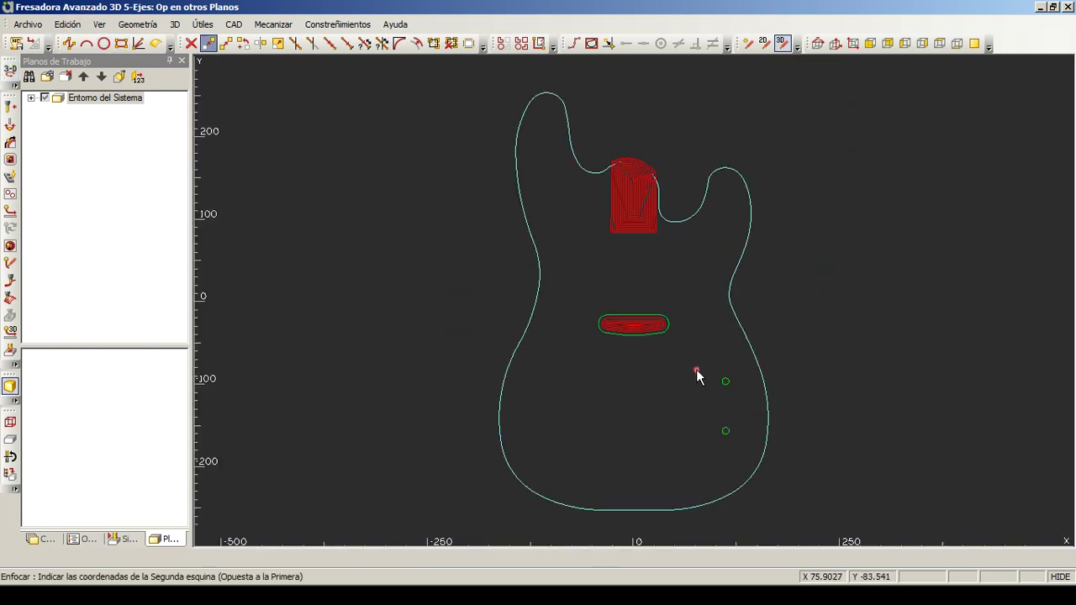
{"action": "left_click", "coordinate": [734, 396]}
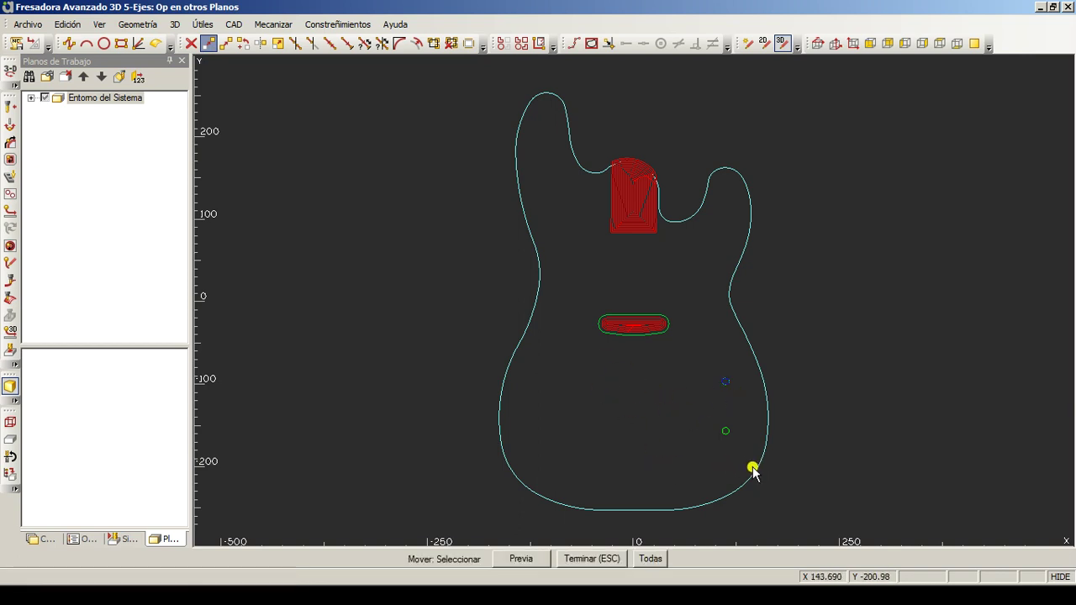
{"action": "right_click", "coordinate": [842, 435]}
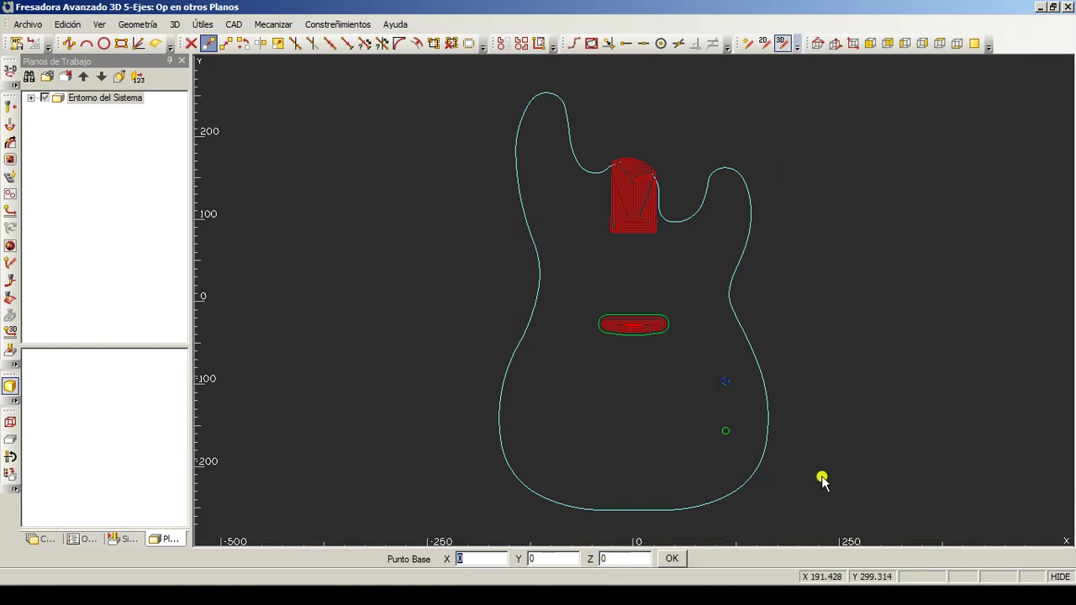
{"action": "left_click", "coordinate": [851, 455]}
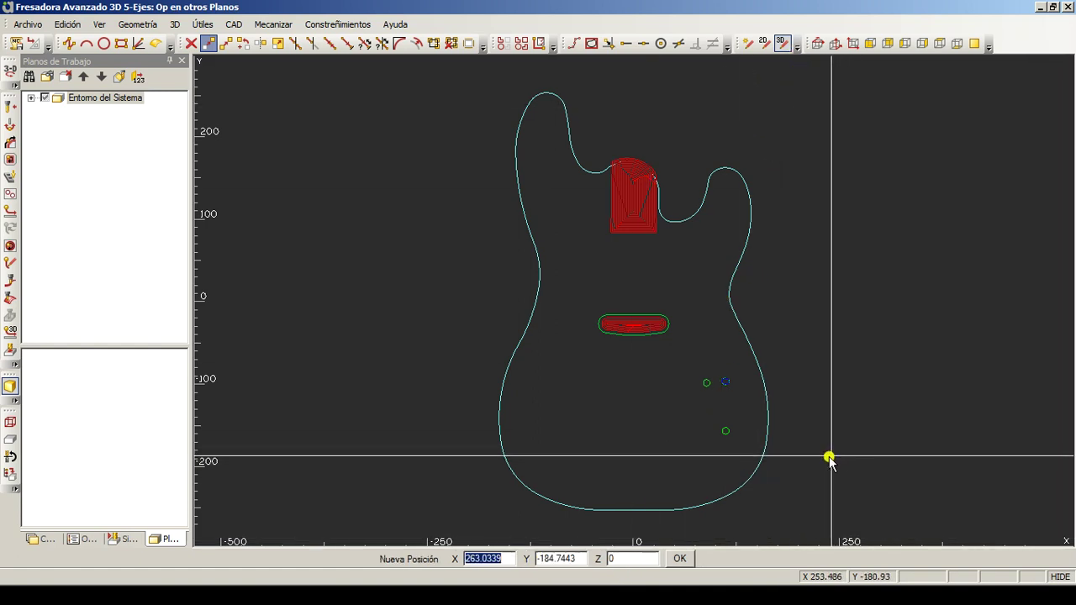
{"action": "left_click", "coordinate": [829, 455]}
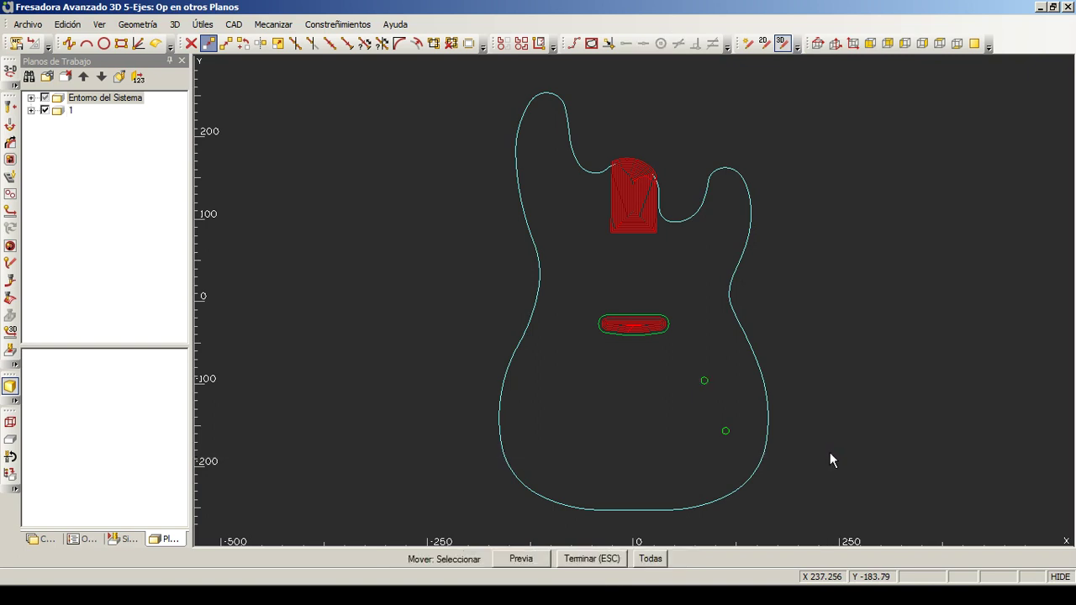
{"action": "type", "text": "1"}
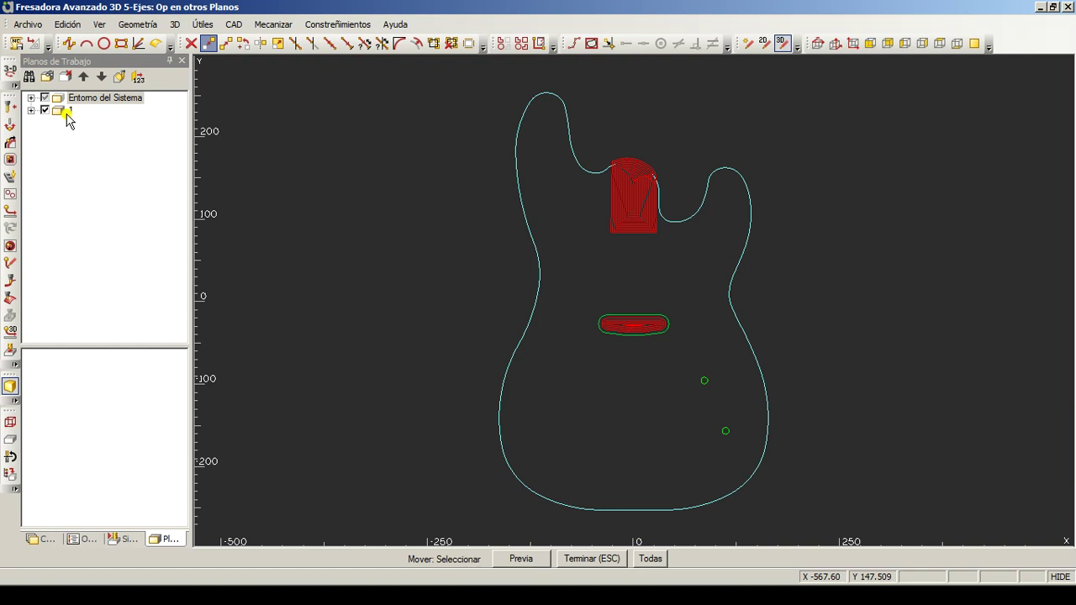
{"action": "key", "text": "Return"}
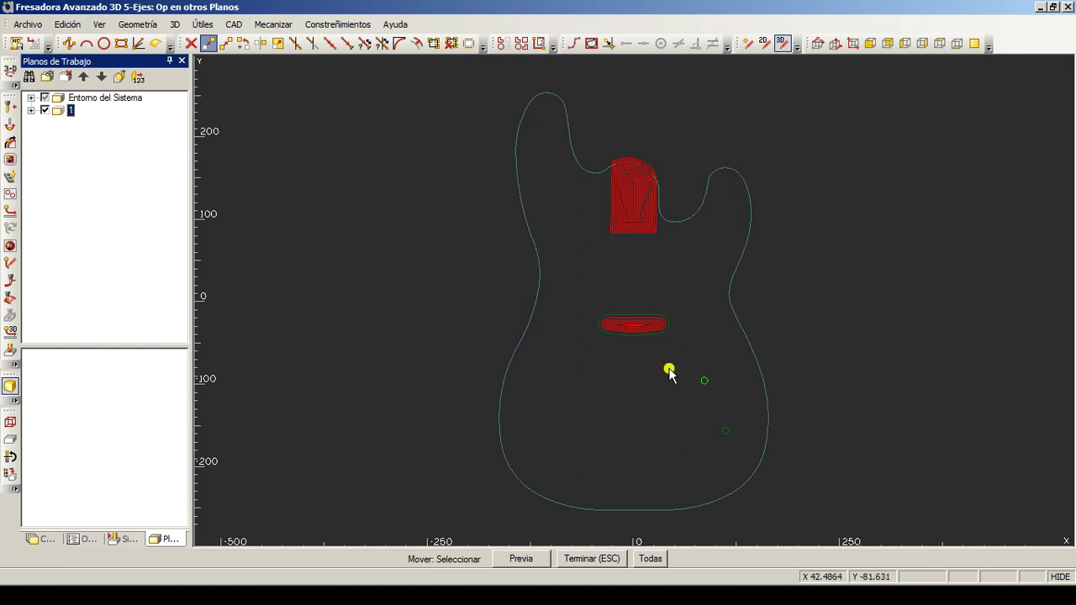
Select Broca - 8mm dia from Métrica > Brocas - Convencionales in the tool library.
{"action": "left_click", "coordinate": [124, 99]}
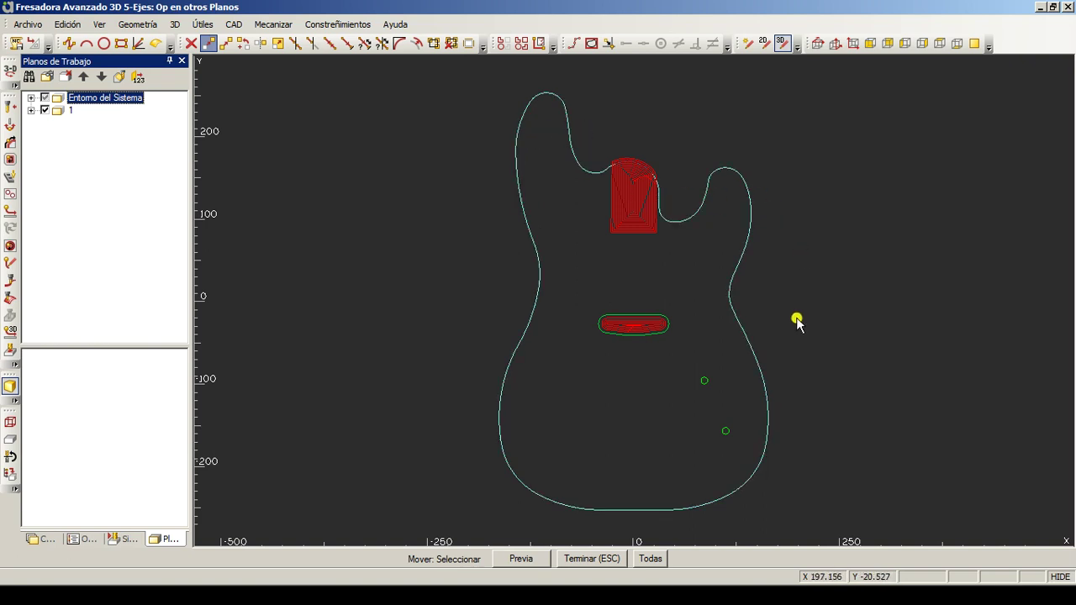
{"action": "left_click", "coordinate": [107, 98]}
{"action": "left_click", "coordinate": [10, 106]}
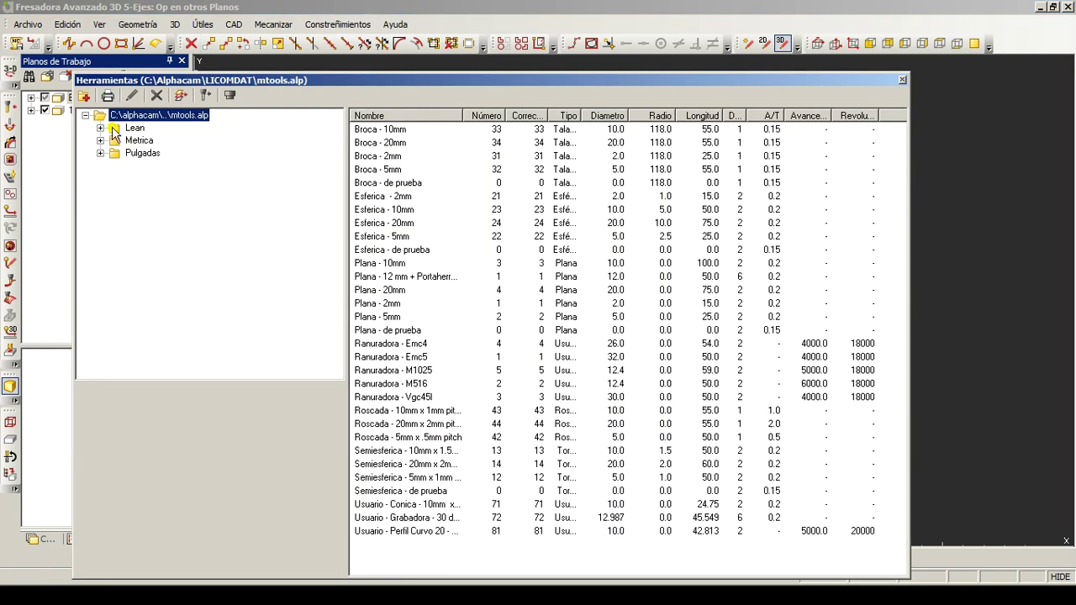
{"action": "left_click", "coordinate": [99, 140]}
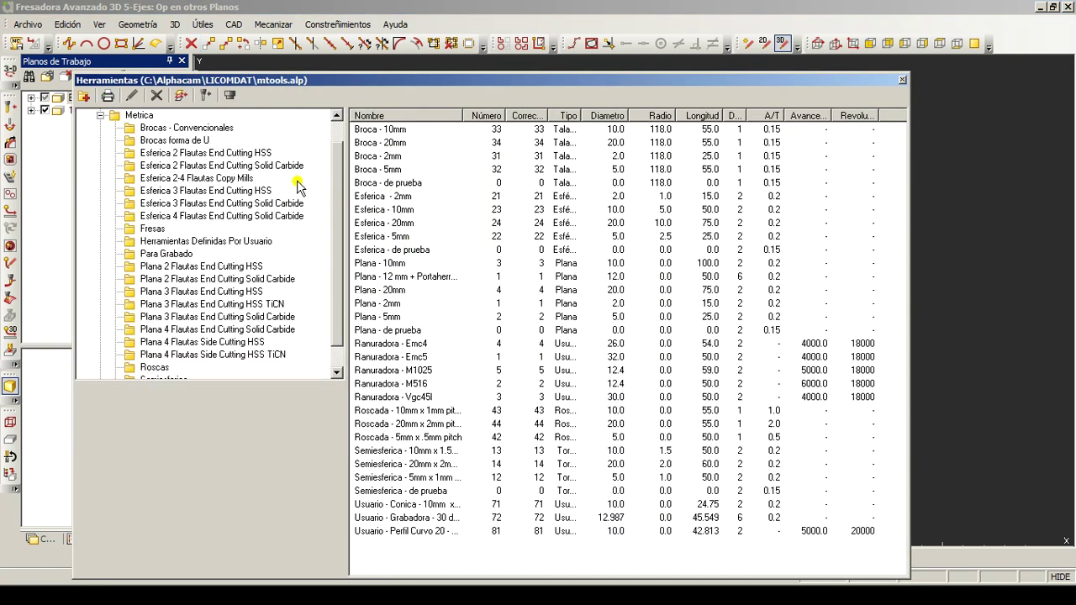
{"action": "left_click", "coordinate": [156, 128]}
{"action": "left_click", "coordinate": [412, 412]}
{"action": "scroll", "coordinate": [412, 414], "scroll_direction": "down", "scroll_amount": 2}
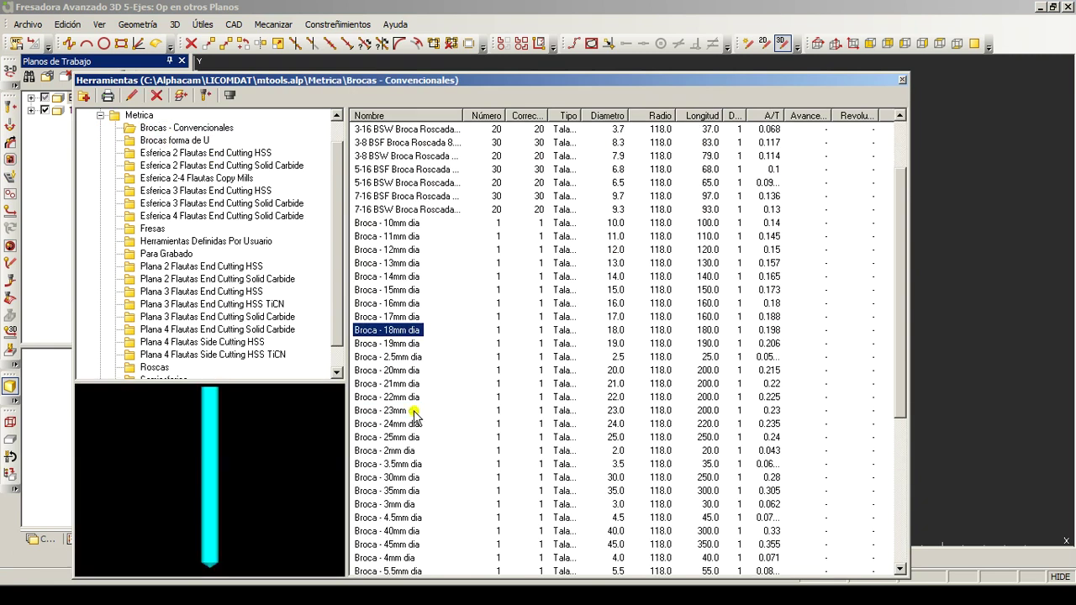
{"action": "scroll", "coordinate": [412, 414], "scroll_direction": "down", "scroll_amount": 5}
{"action": "scroll", "coordinate": [411, 413], "scroll_direction": "down", "scroll_amount": 2}
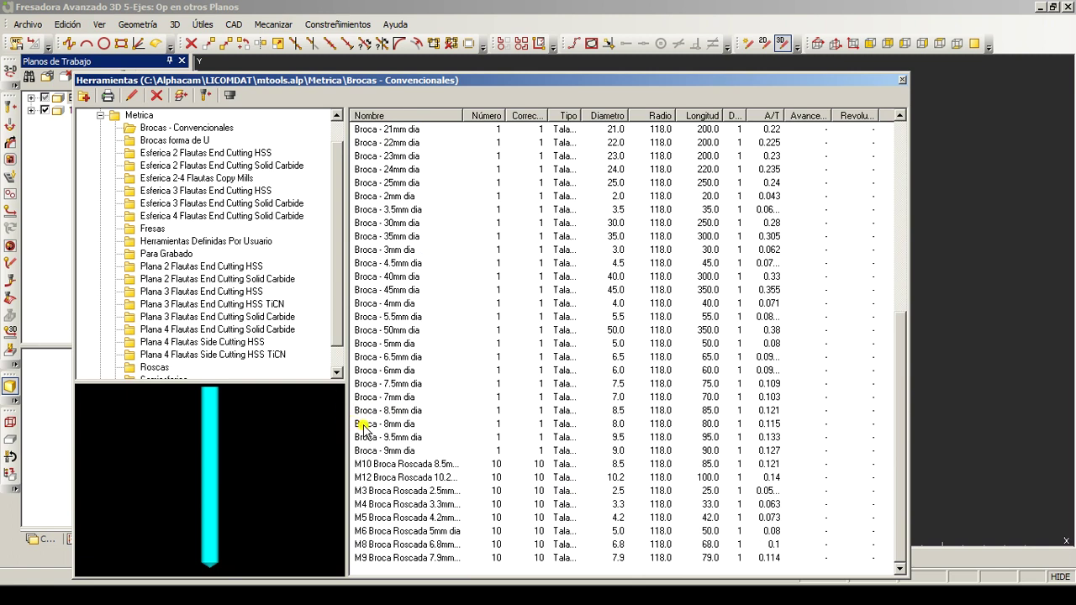
{"action": "double_click", "coordinate": [372, 424]}
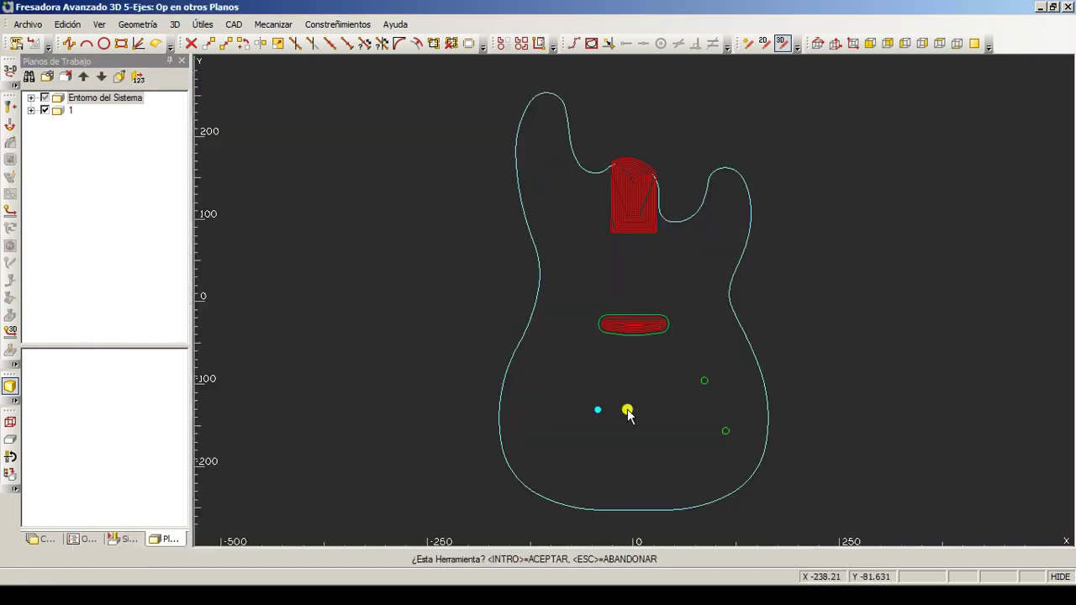
{"action": "key", "text": "Return"}
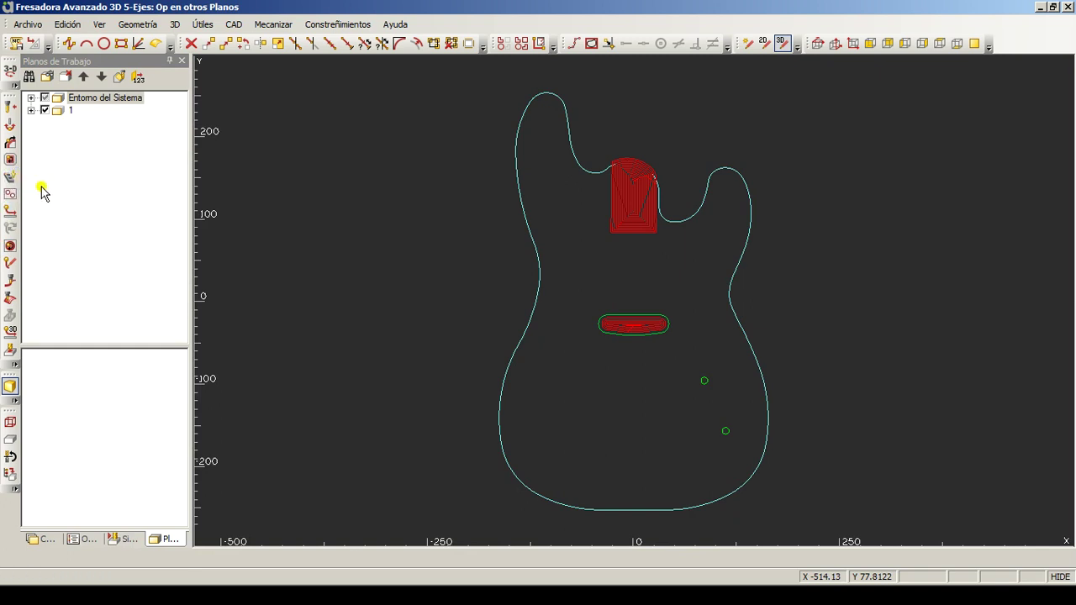
{"action": "left_click", "coordinate": [9, 196]}
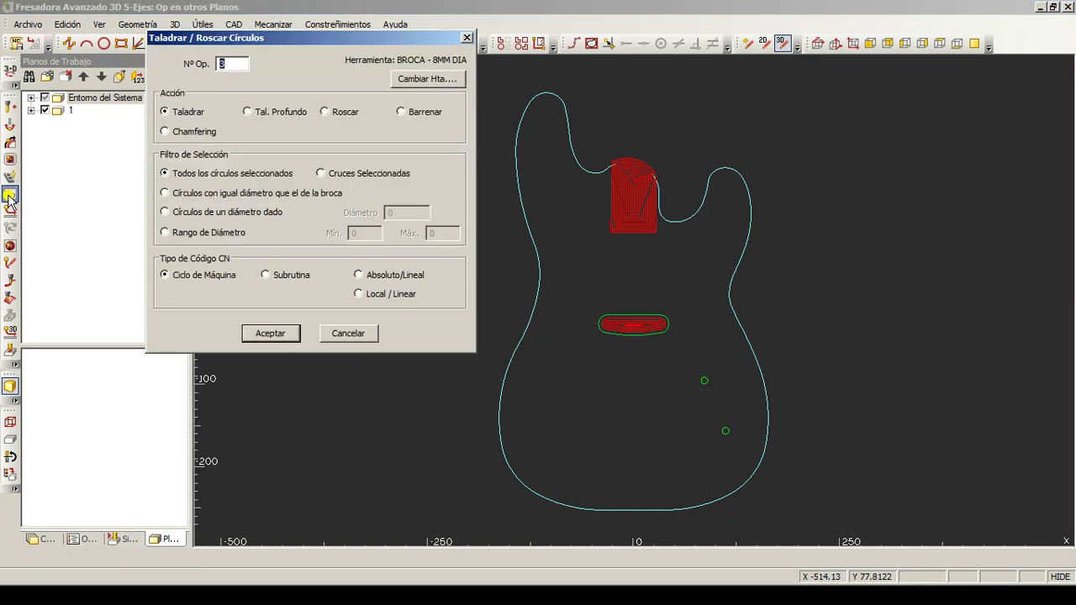
Choose the Tal. Profundo deep-drilling cycle and set its hole depth.
{"action": "left_click", "coordinate": [247, 112]}
{"action": "left_click", "coordinate": [268, 333]}
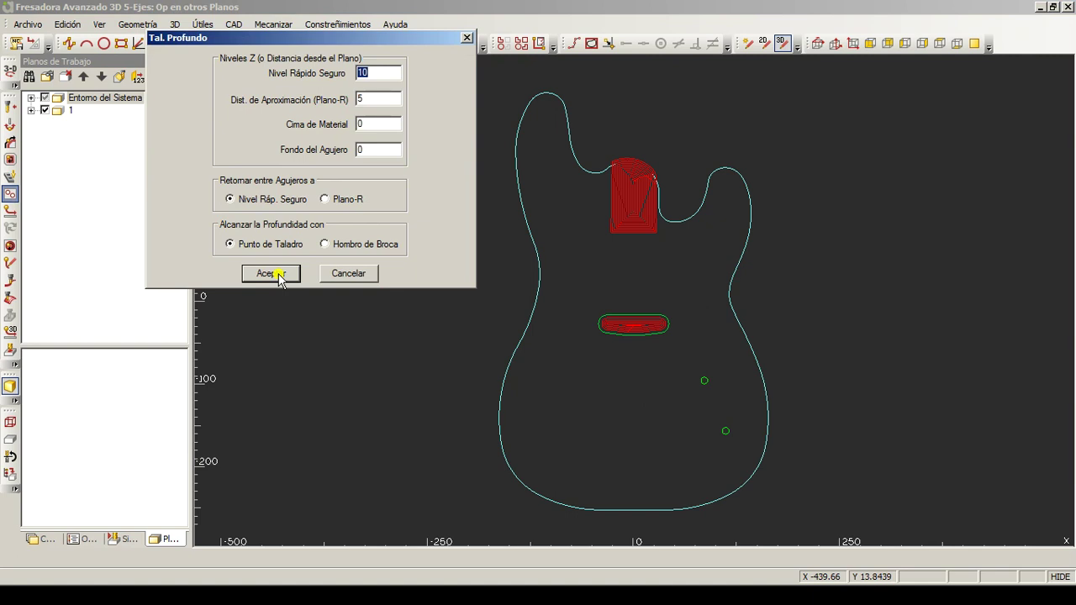
{"action": "type", "text": "1"}
{"action": "left_click", "coordinate": [252, 274]}
{"action": "left_click", "coordinate": [435, 205]}
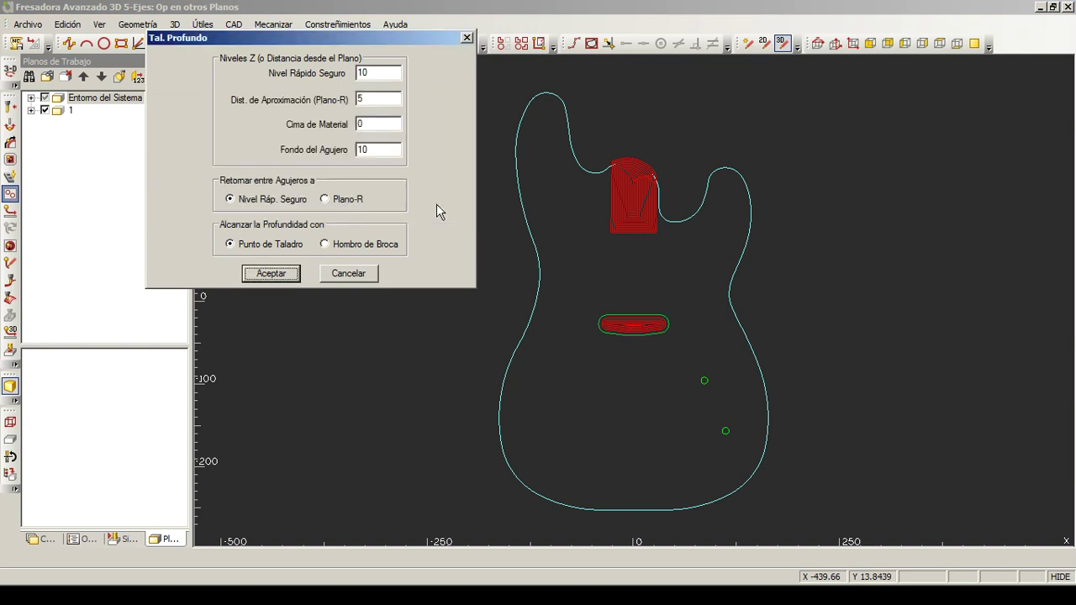
{"action": "type", "text": "-"}
{"action": "key", "text": "Return"}
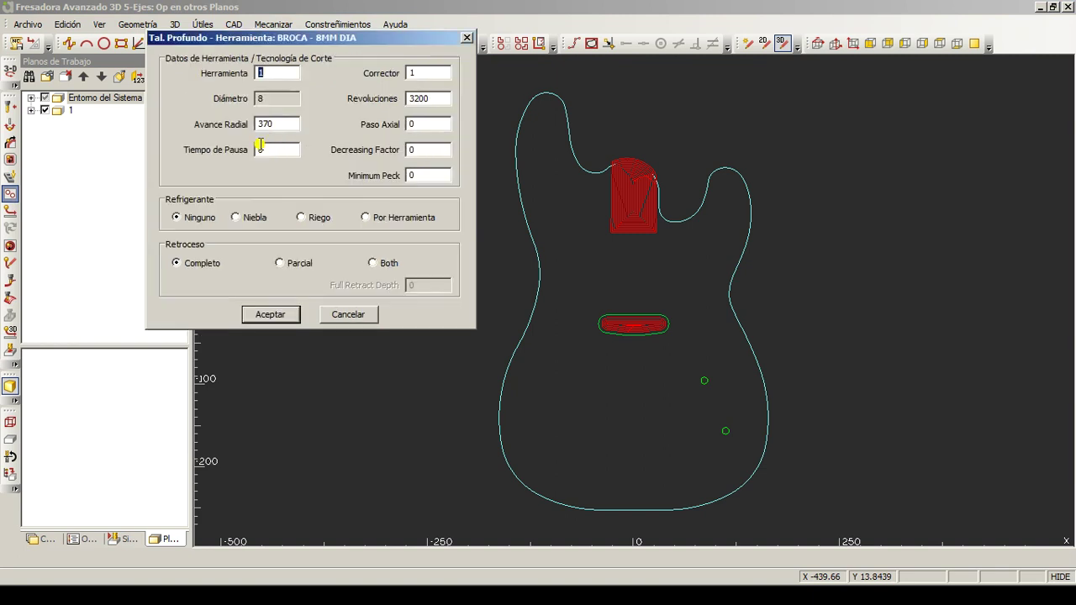
Set spindle speed to 1500 and feed to 50 for the drill.
{"action": "key", "text": "Tab"}
{"action": "type", "text": "1"}
{"action": "key", "text": "Tab"}
{"action": "type", "text": "50"}
{"action": "type", "text": "3"}
Accept the deep-drilling cycle and tool settings, cancelling an accidental zoom window.
{"action": "left_click", "coordinate": [279, 316]}
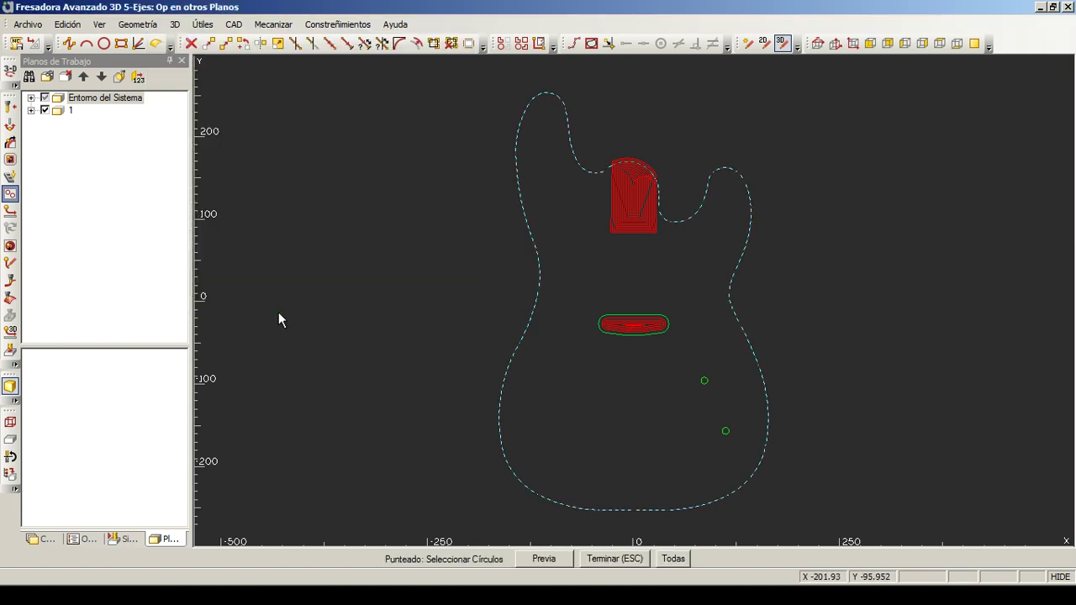
{"action": "right_click", "coordinate": [718, 392]}
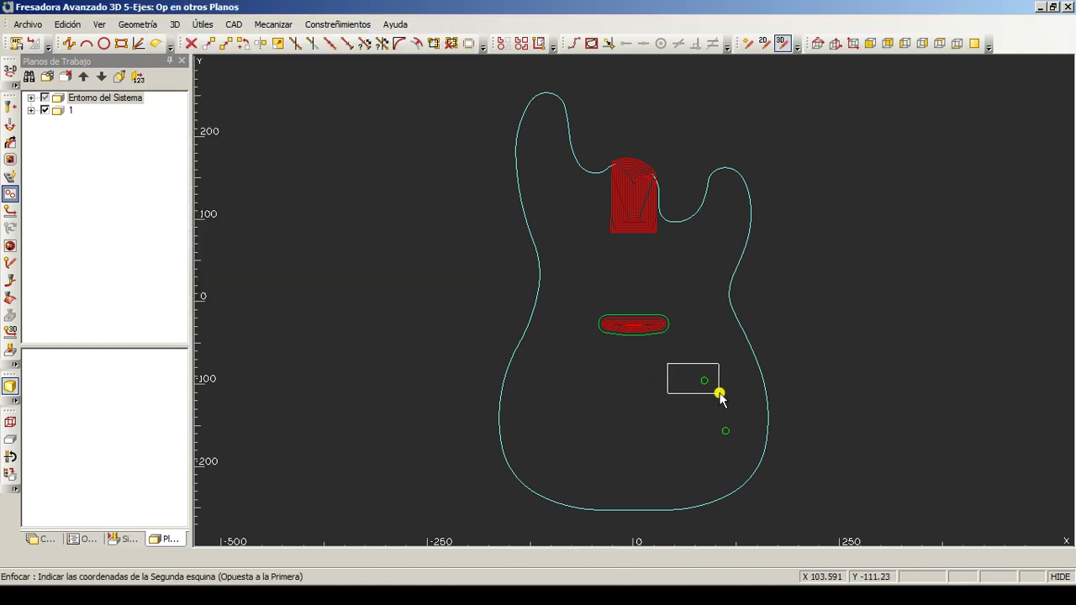
{"action": "left_click_drag", "start_coordinate": [657, 411], "coordinate": [702, 385]}
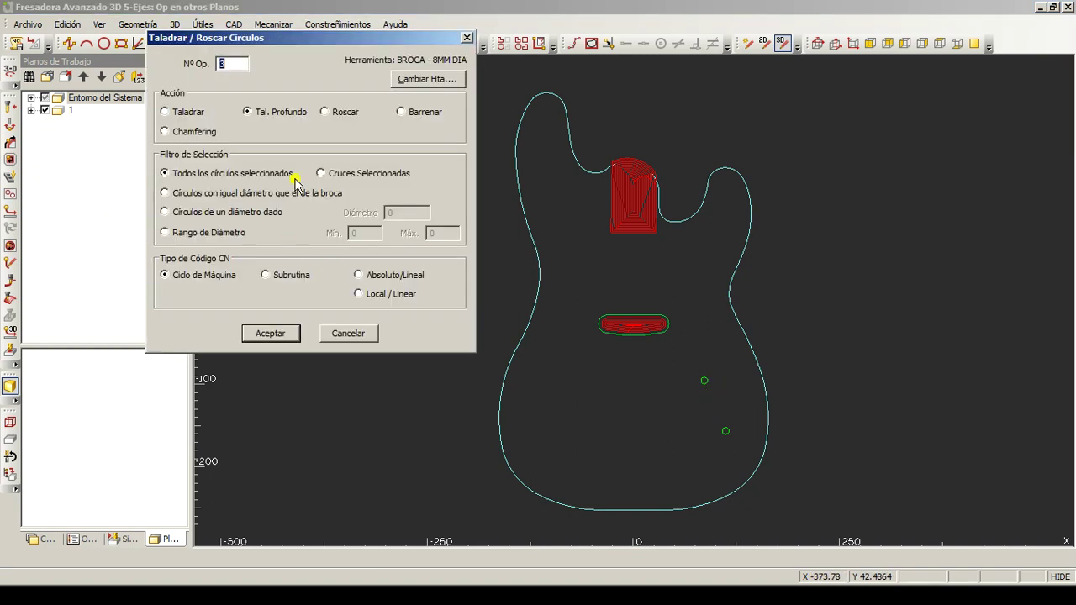
{"action": "left_click", "coordinate": [270, 333]}
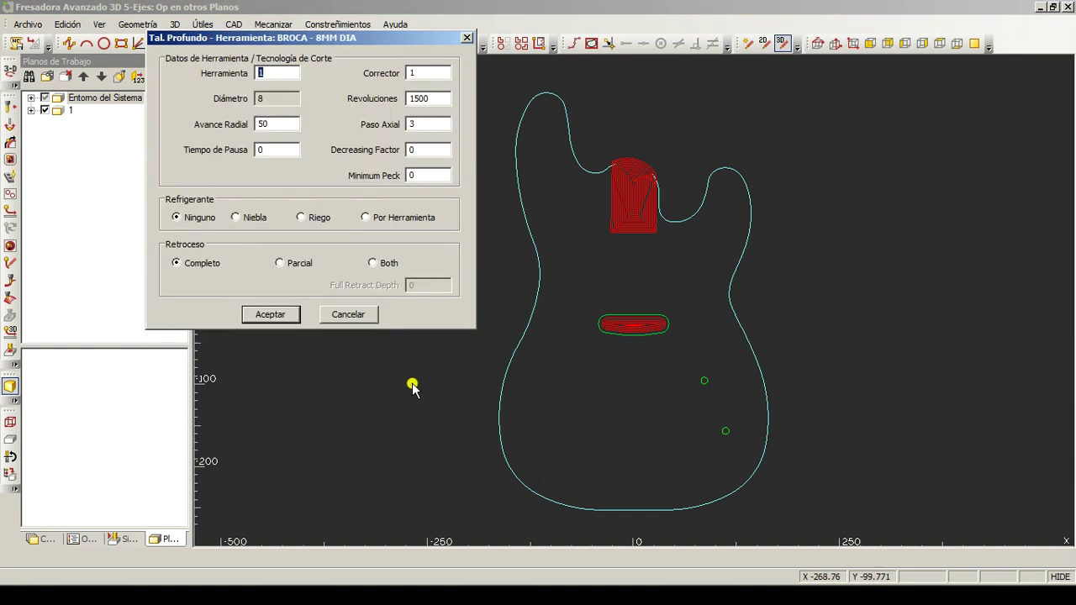
{"action": "key", "text": "Return"}
Drill the upper small circle on the lower guitar body, confirming one circle selected.
{"action": "left_click", "coordinate": [703, 383]}
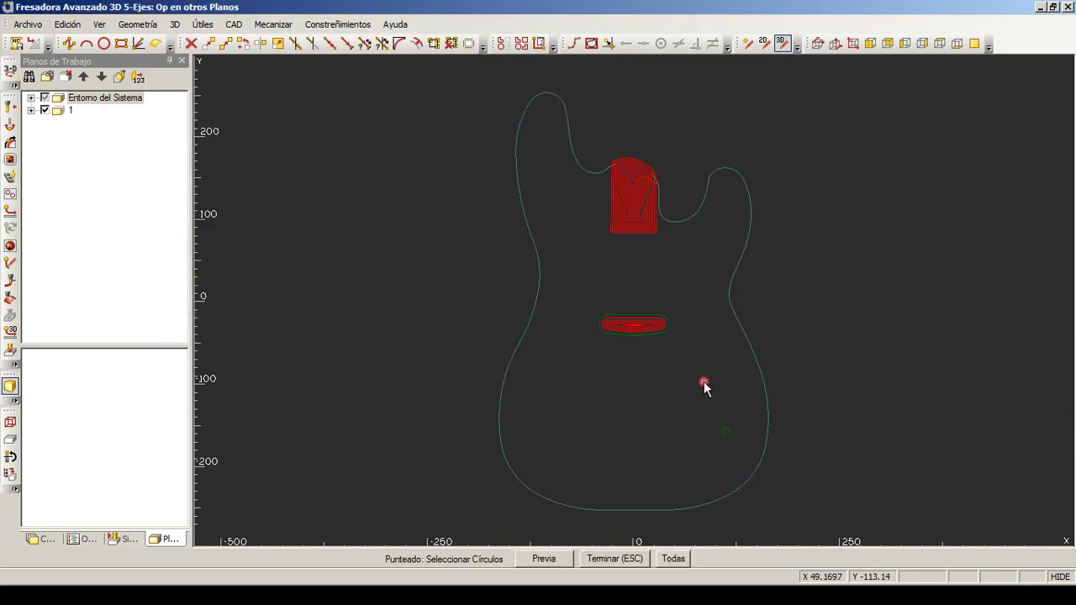
{"action": "right_click", "coordinate": [656, 398]}
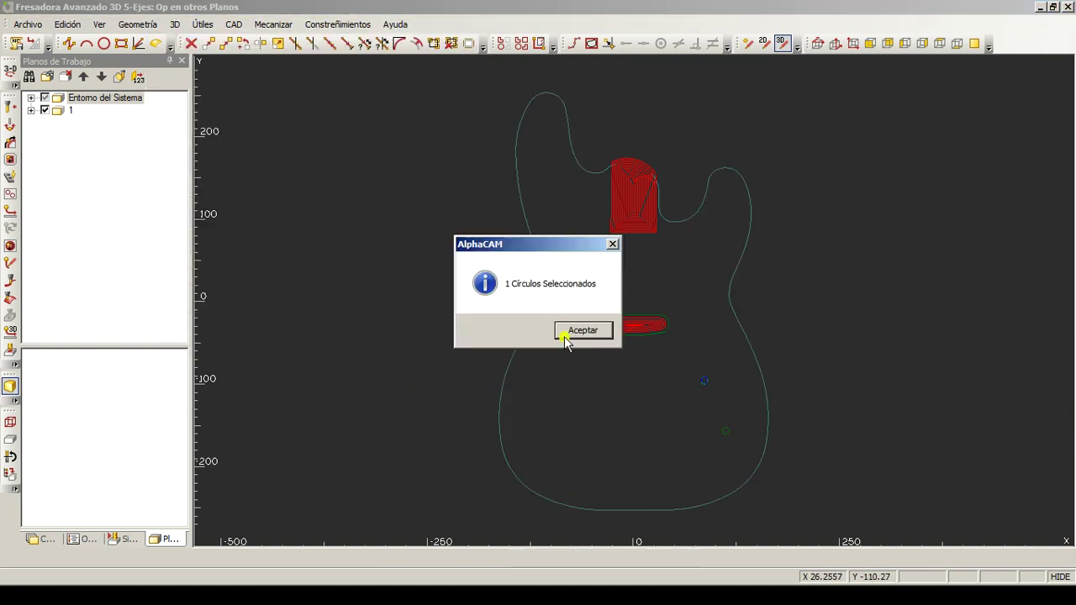
{"action": "left_click", "coordinate": [560, 331]}
{"action": "left_click", "coordinate": [559, 332]}
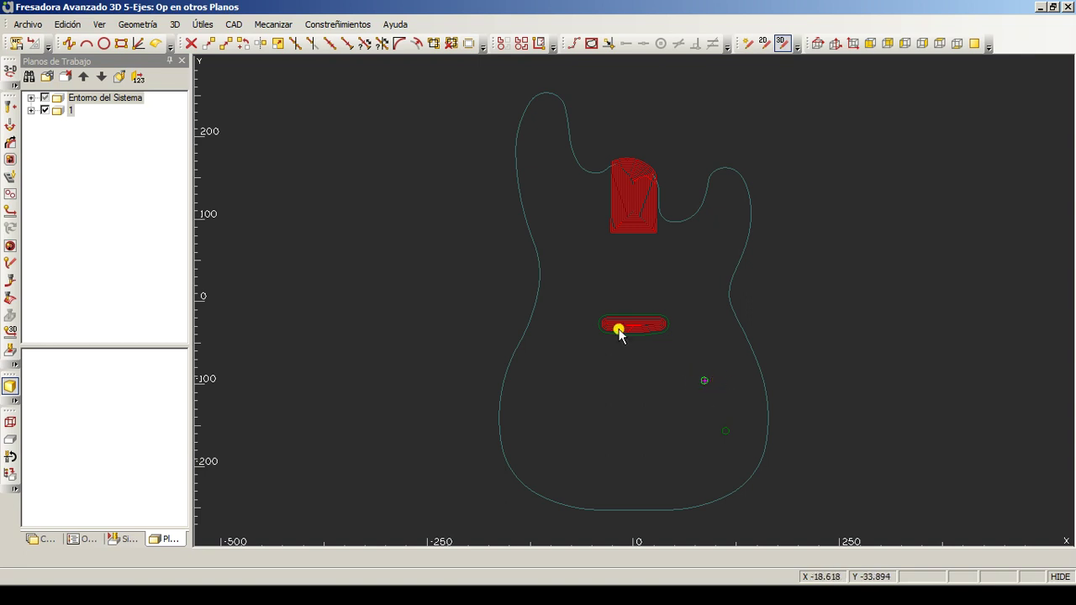
{"action": "left_click", "coordinate": [10, 74]}
{"action": "left_click", "coordinate": [10, 74]}
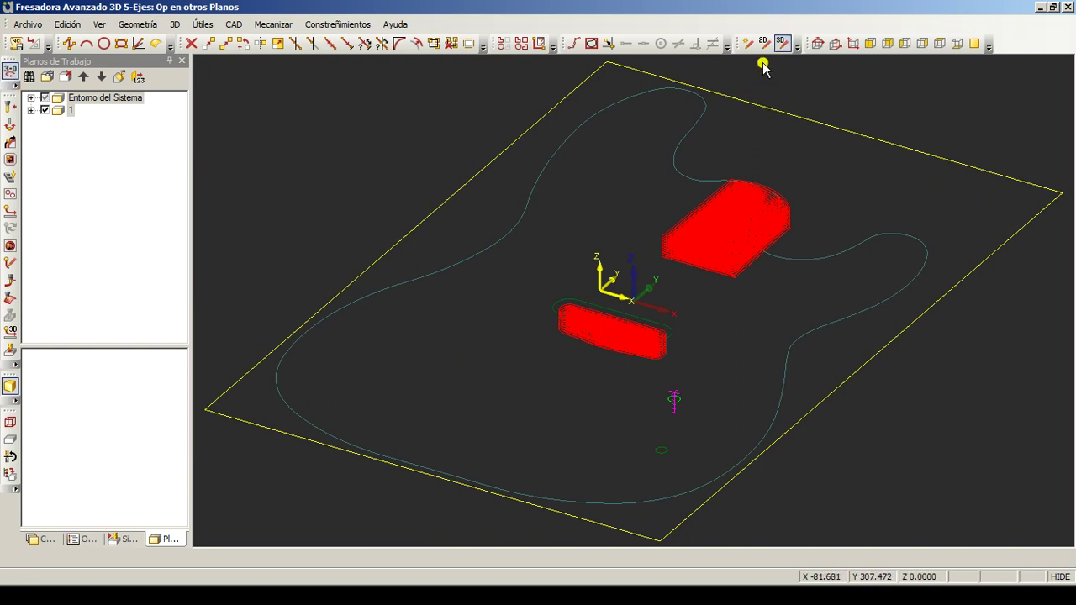
Select work plane 1 and zoom in and out to inspect the pocket toolpaths and drilled hole.
{"action": "left_click", "coordinate": [65, 110]}
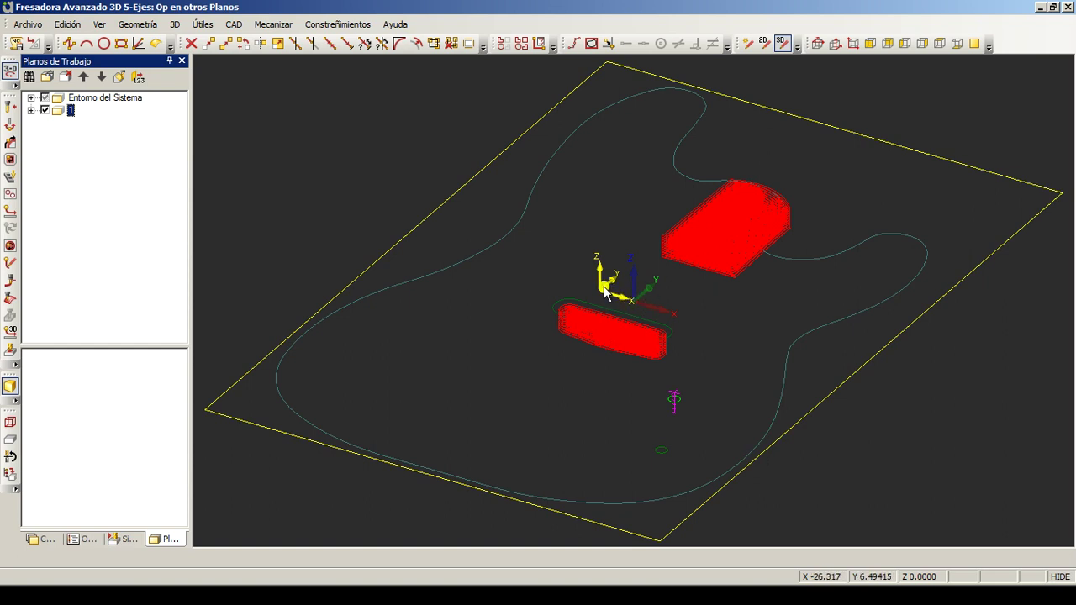
{"action": "scroll", "coordinate": [528, 317], "scroll_direction": "up", "scroll_amount": 3}
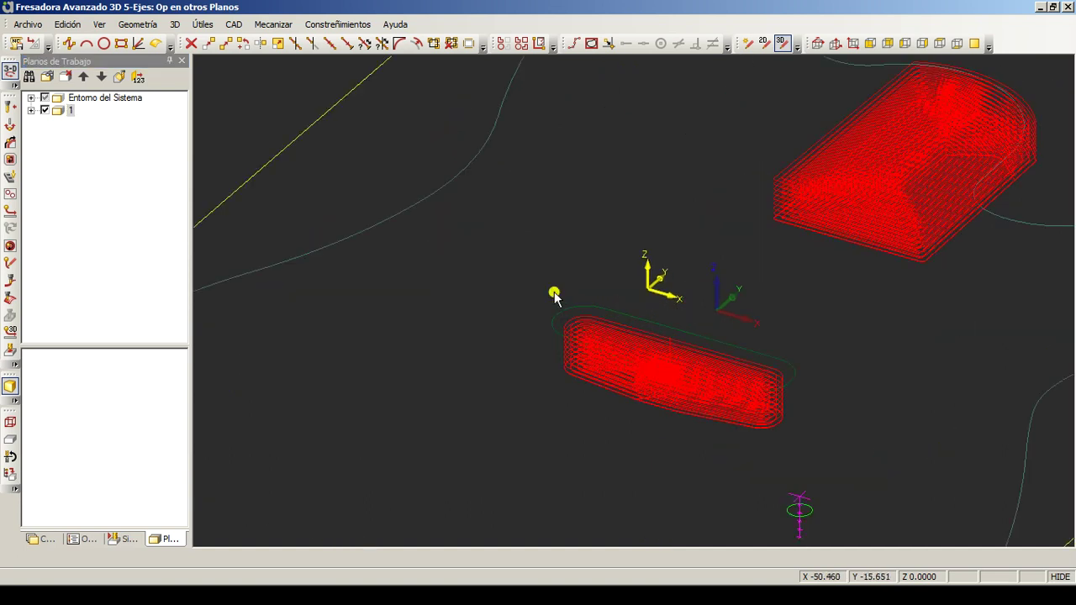
{"action": "scroll", "coordinate": [555, 295], "scroll_direction": "up", "scroll_amount": 2}
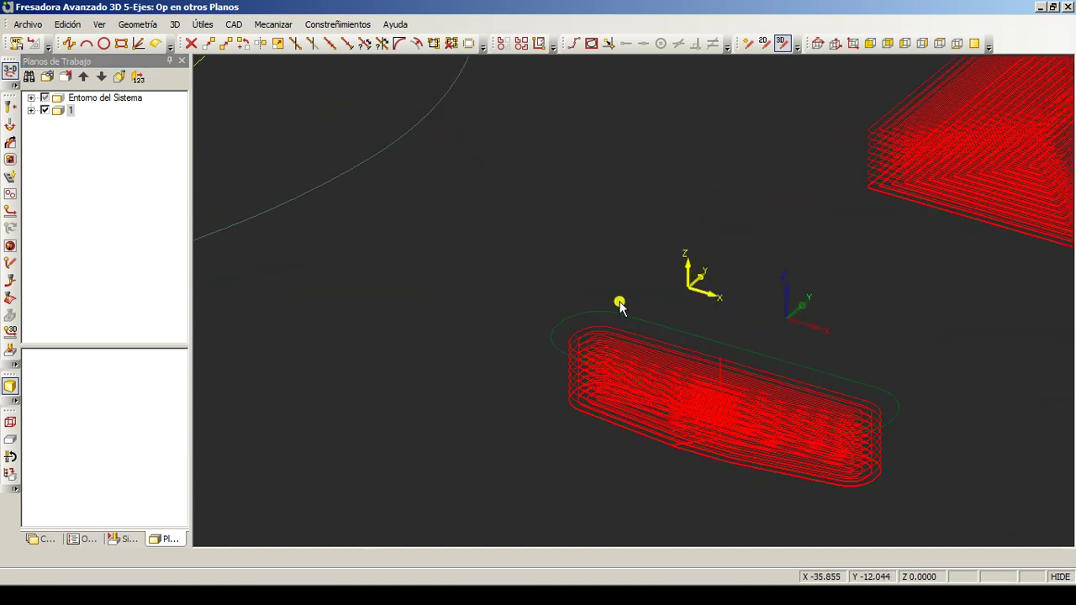
{"action": "left_click", "coordinate": [70, 113]}
{"action": "scroll", "coordinate": [720, 271], "scroll_direction": "down", "scroll_amount": 3}
{"action": "scroll", "coordinate": [740, 376], "scroll_direction": "down", "scroll_amount": 2}
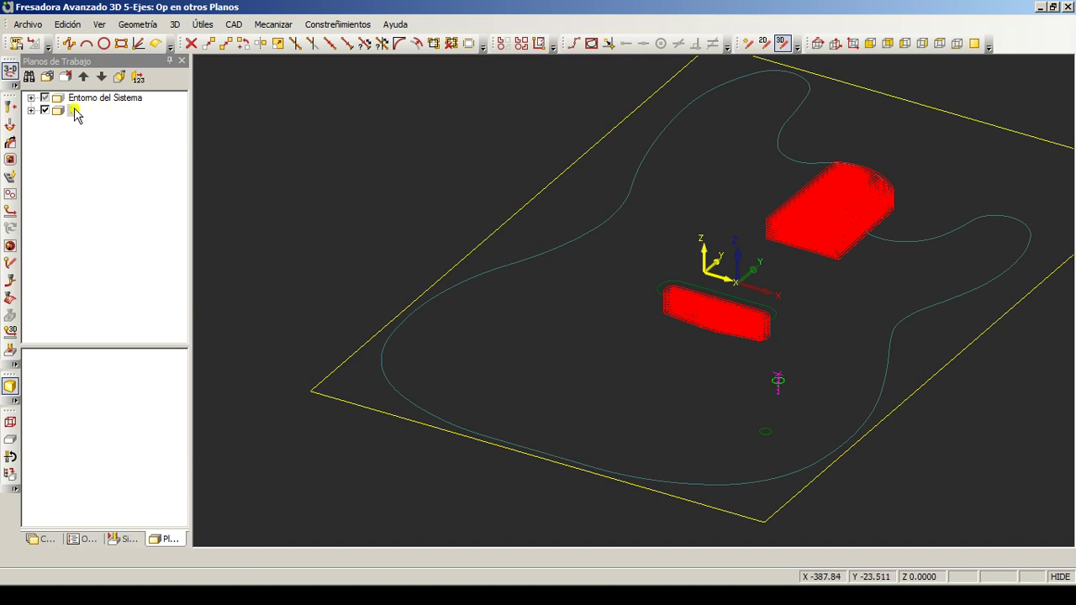
{"action": "left_click", "coordinate": [49, 64]}
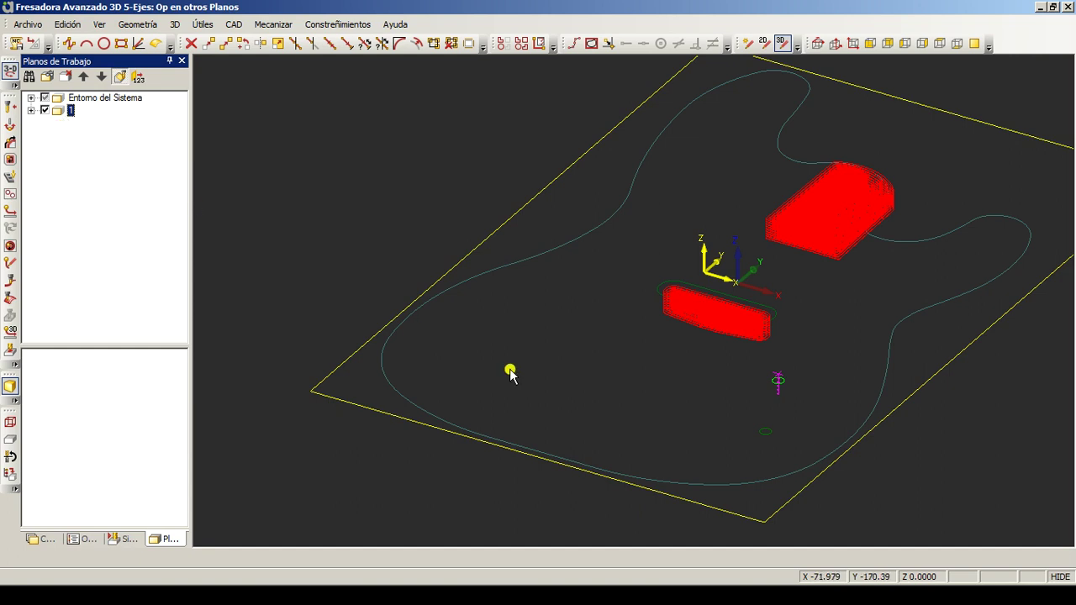
Show the Materiales layer, view the stock from Entorno del Sistema, then reactivate work plane 1.
{"action": "left_click", "coordinate": [35, 540]}
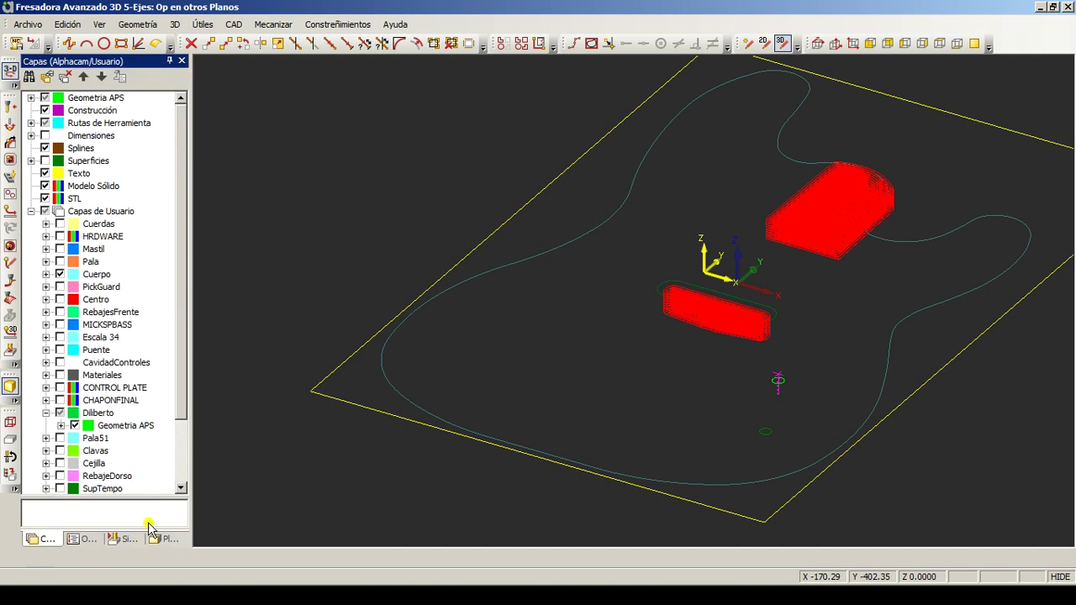
{"action": "left_click", "coordinate": [60, 375]}
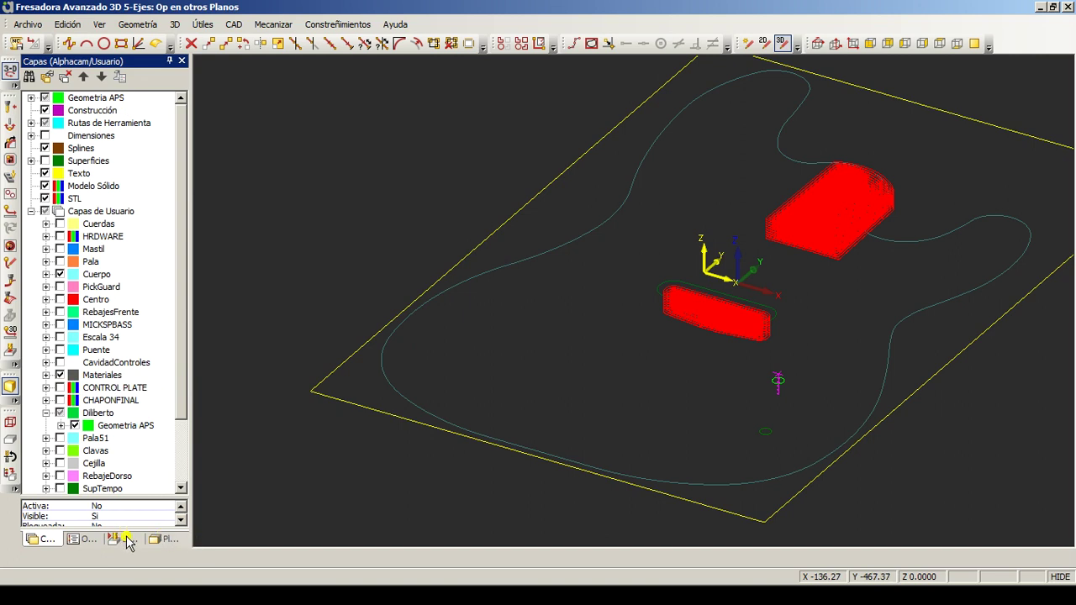
{"action": "left_click", "coordinate": [157, 540]}
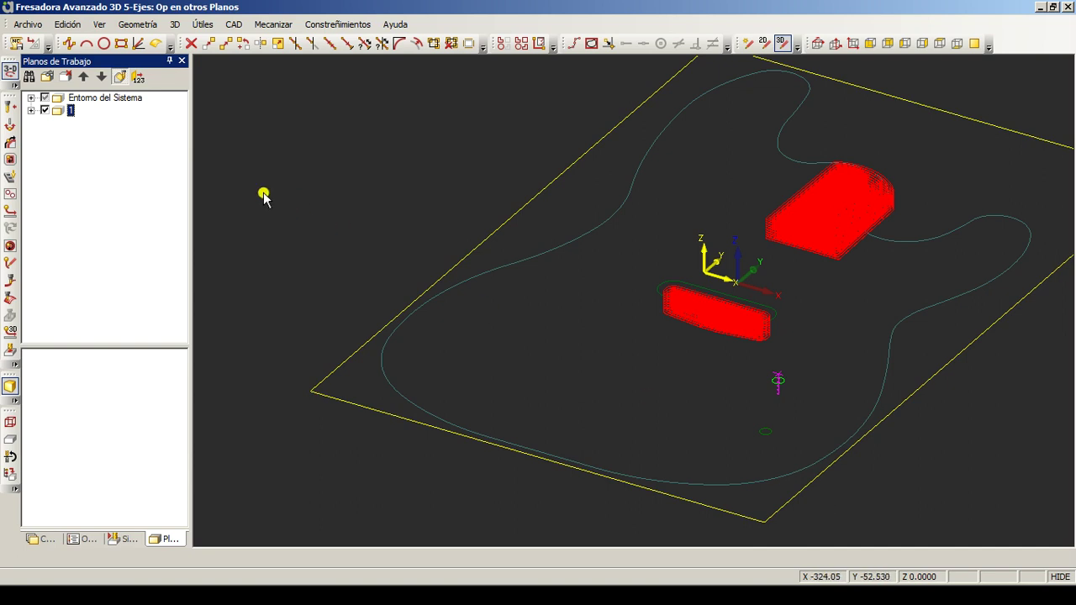
{"action": "double_click", "coordinate": [107, 100]}
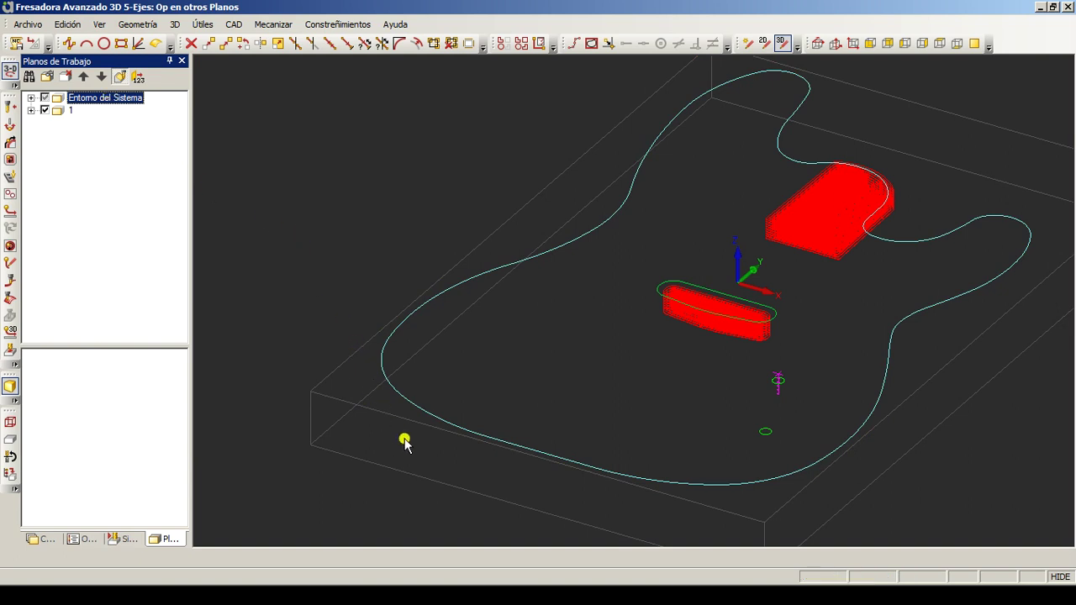
{"action": "left_click", "coordinate": [67, 112]}
{"action": "double_click", "coordinate": [68, 112]}
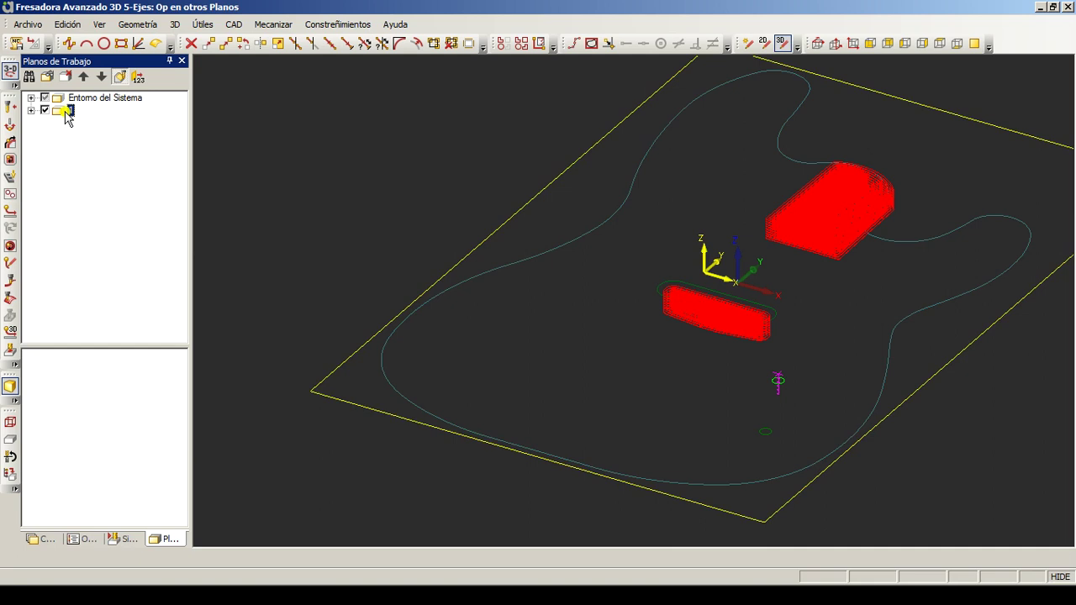
Delete Op 3, the Punteado drilling operation, from the Operaciones tree.
{"action": "left_click", "coordinate": [119, 77]}
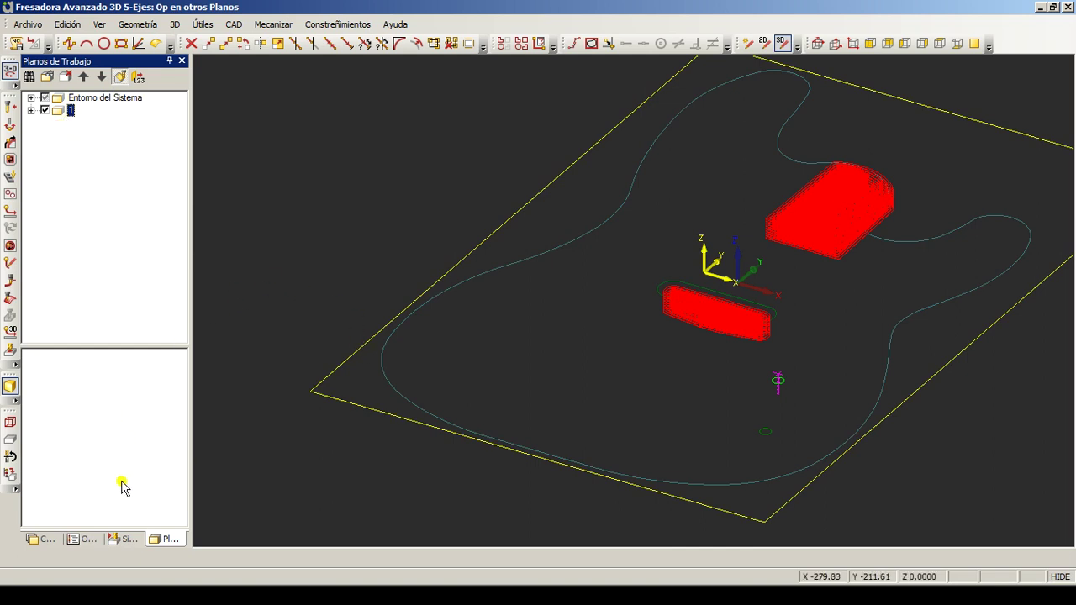
{"action": "left_click", "coordinate": [76, 541]}
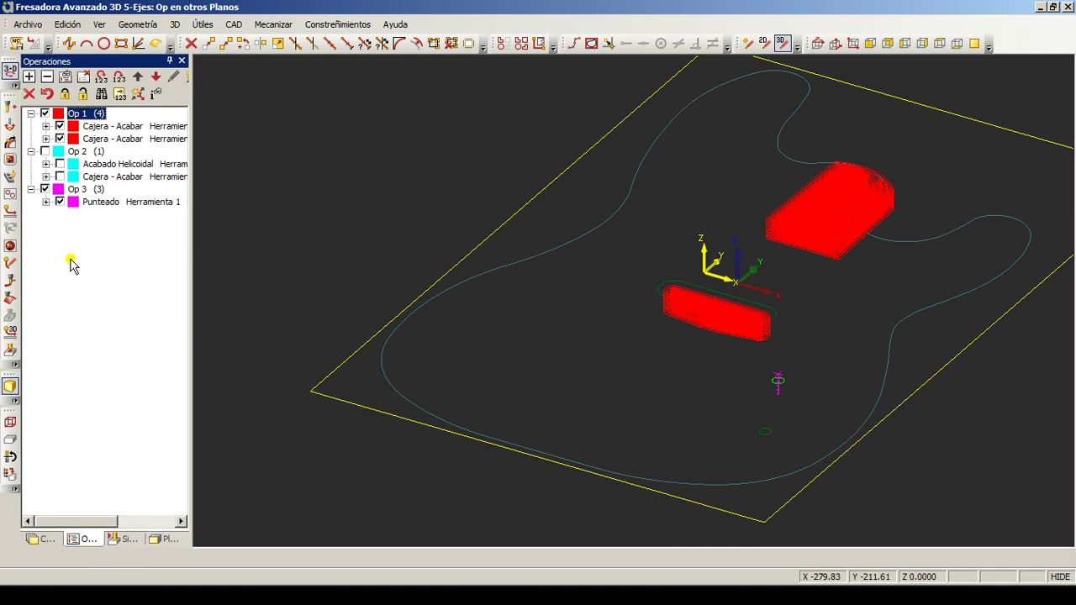
{"action": "left_click", "coordinate": [88, 192]}
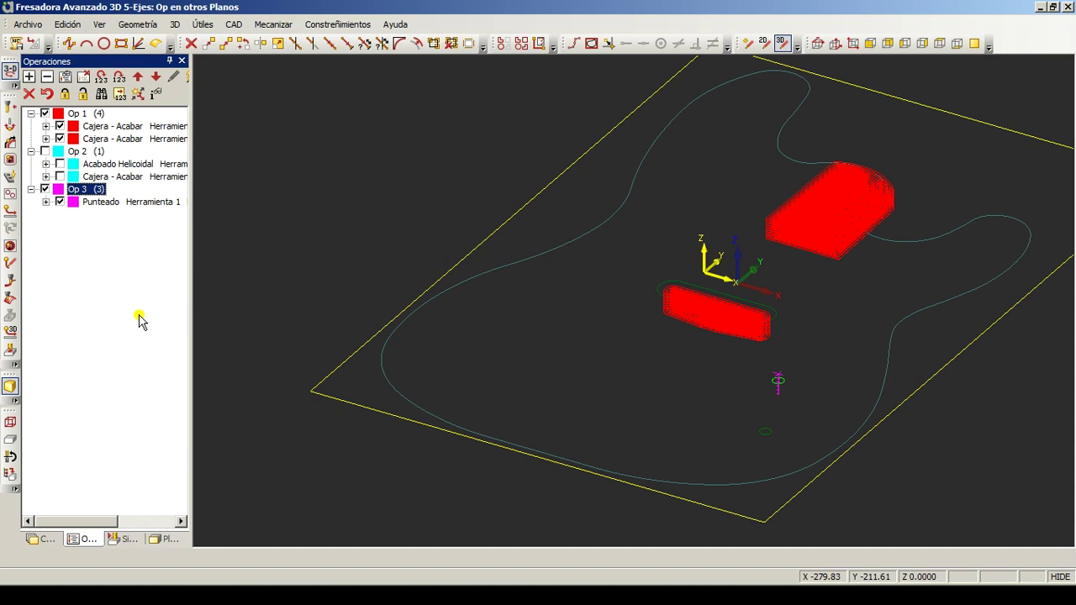
{"action": "key", "text": "Delete"}
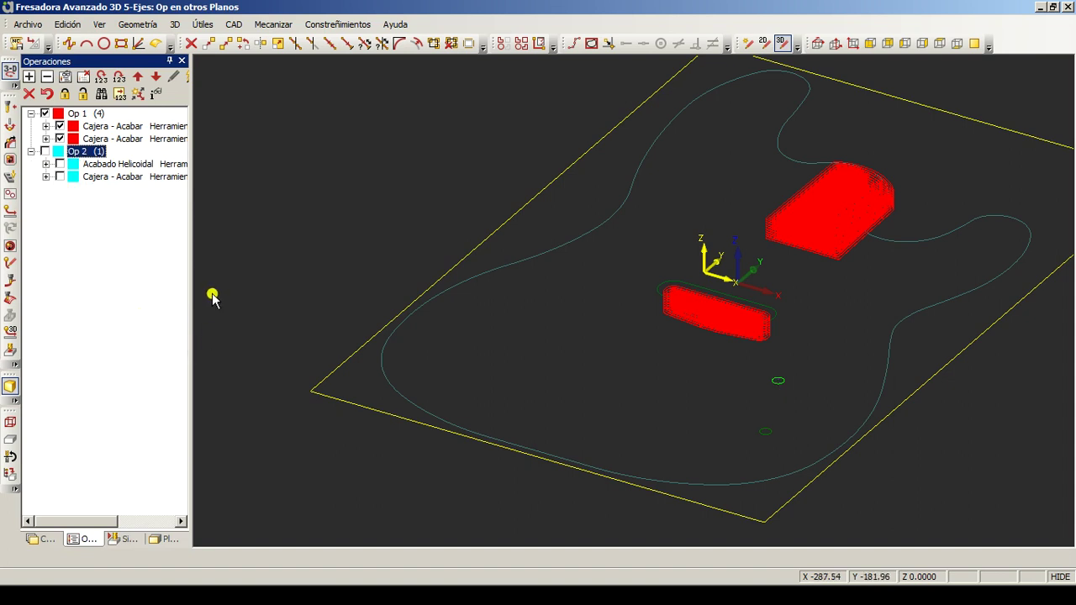
{"action": "left_click", "coordinate": [568, 380]}
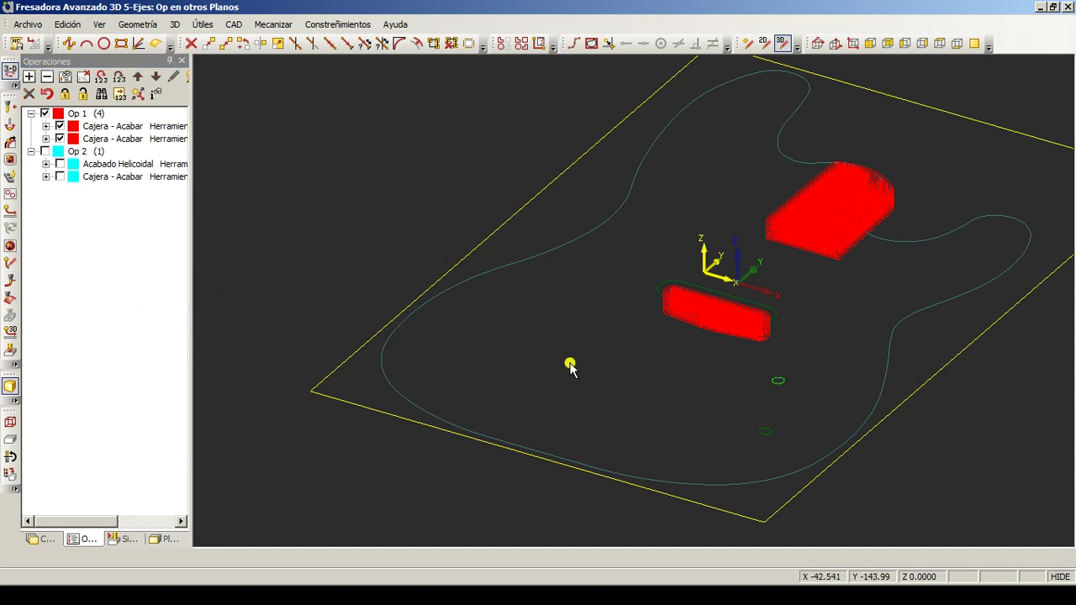
In 2D, add a Tal. Profundo drilling cycle on the small lower-right circle.
{"action": "left_click", "coordinate": [164, 539]}
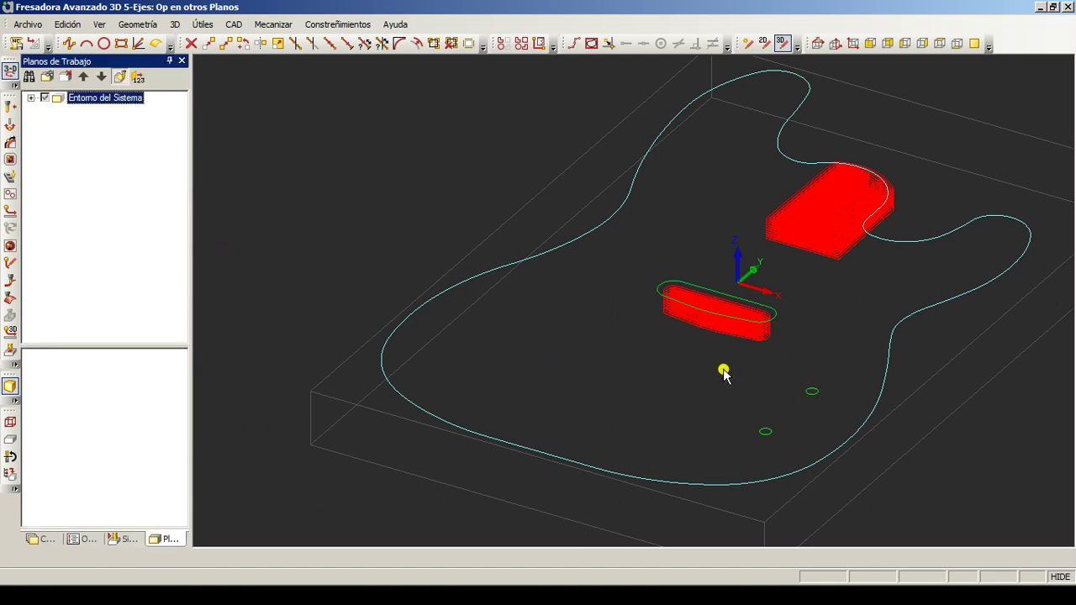
{"action": "left_click", "coordinate": [765, 43]}
{"action": "left_click", "coordinate": [10, 195]}
{"action": "key", "text": "Return"}
{"action": "key", "text": "Return"}
{"action": "key", "text": "Return"}
{"action": "left_click", "coordinate": [812, 391]}
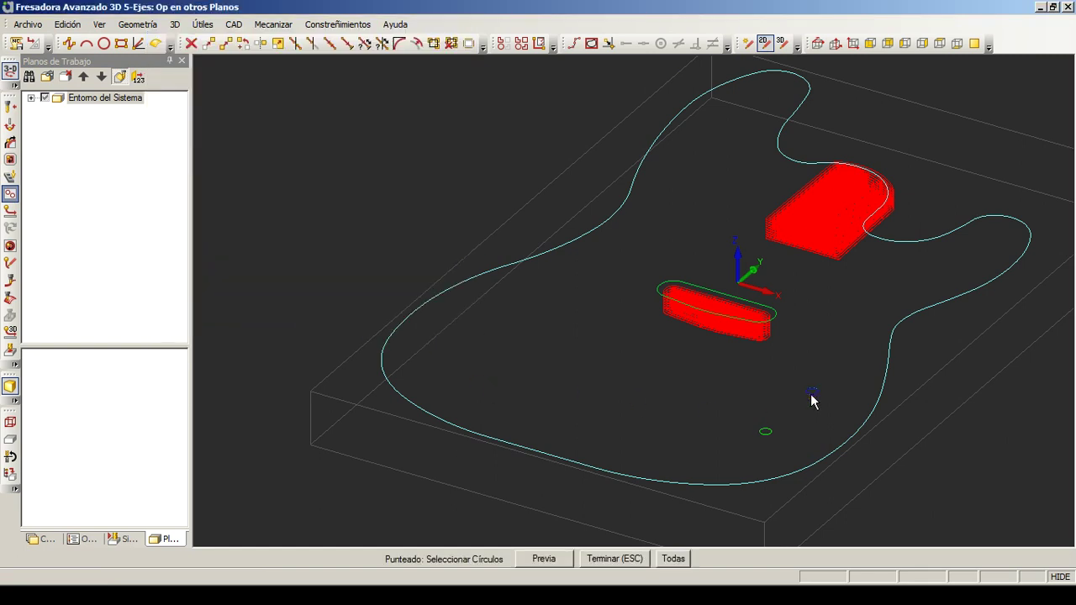
{"action": "key", "text": "Escape"}
{"action": "left_click", "coordinate": [569, 330]}
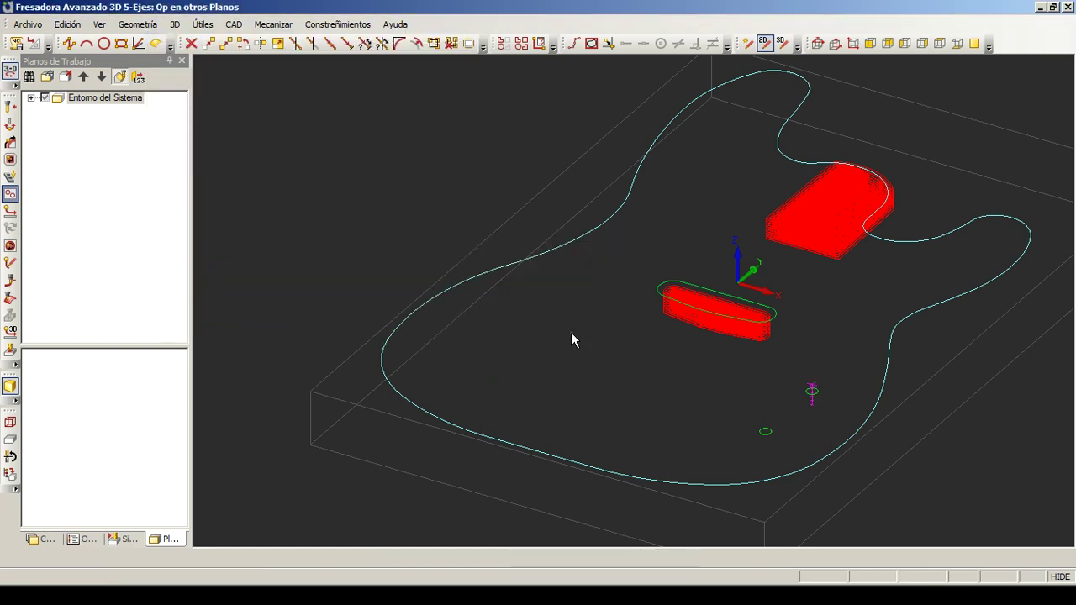
{"action": "left_click", "coordinate": [115, 101]}
Save the drilling project .amd file with Ctrl+S.
{"action": "left_click", "coordinate": [120, 79]}
{"action": "left_click", "coordinate": [120, 78]}
{"action": "left_click", "coordinate": [450, 226]}
{"action": "key", "text": "ctrl+s"}
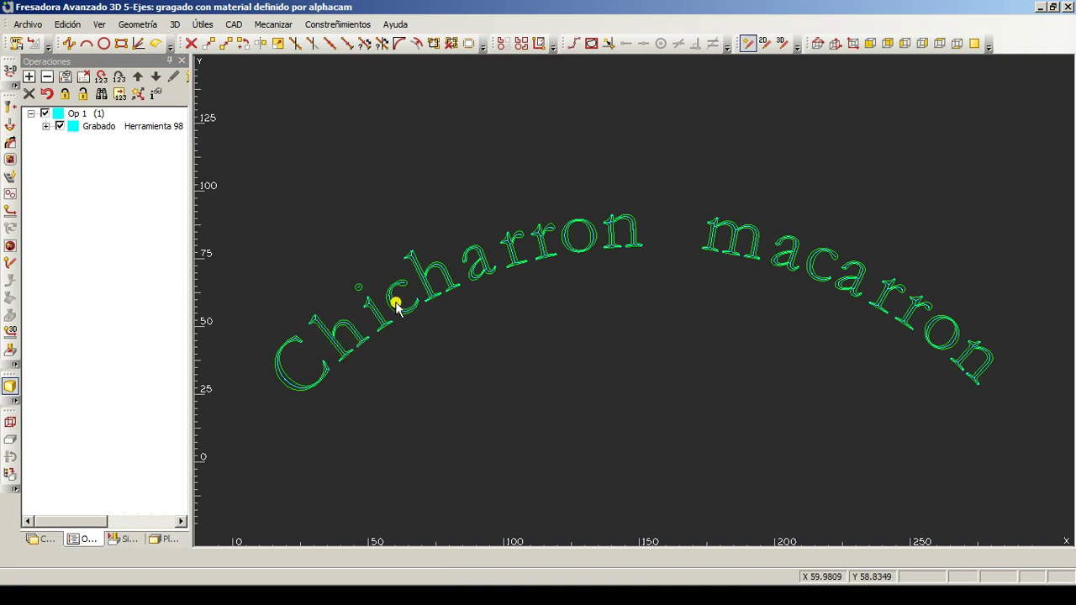
Switch to a tilted 3D view and start a solid simulation on the default stock material.
{"action": "left_click", "coordinate": [10, 76]}
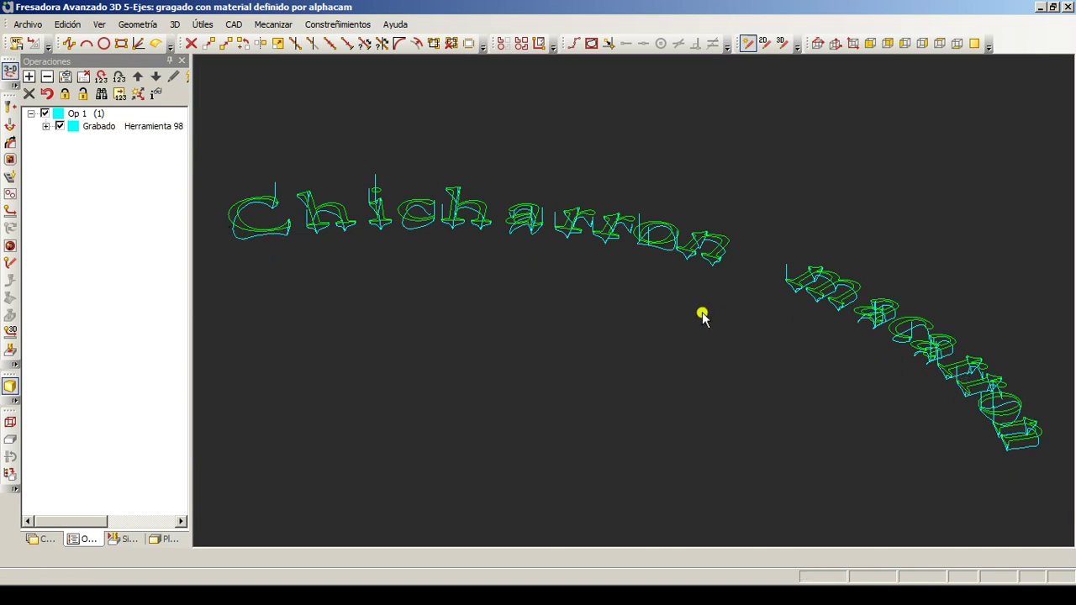
{"action": "scroll", "coordinate": [550, 301], "scroll_direction": "down", "scroll_amount": 2}
{"action": "scroll", "coordinate": [538, 297], "scroll_direction": "down", "scroll_amount": 2}
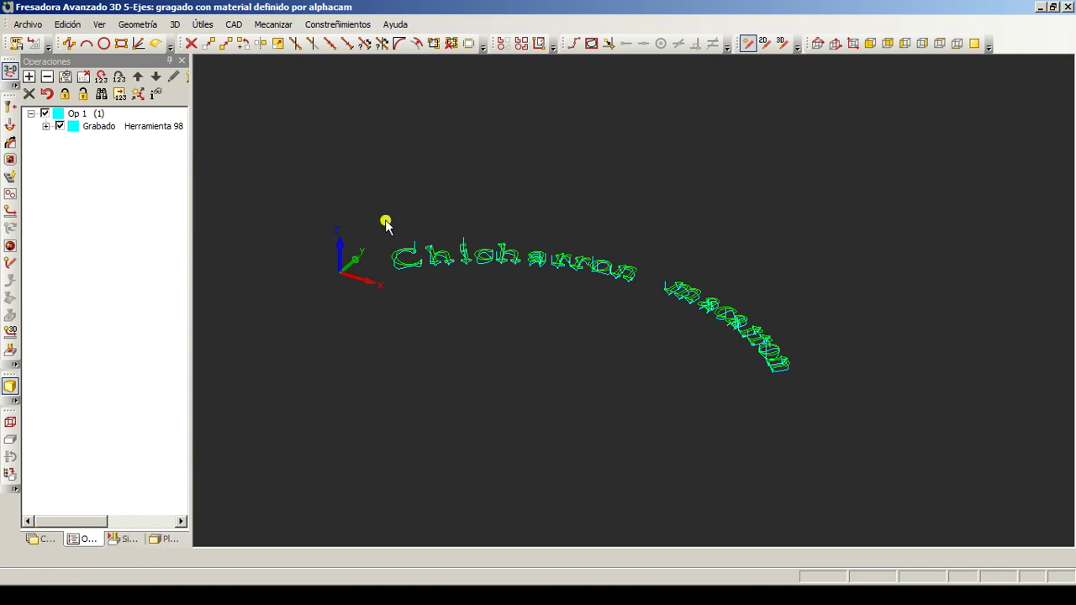
{"action": "left_click", "coordinate": [119, 539]}
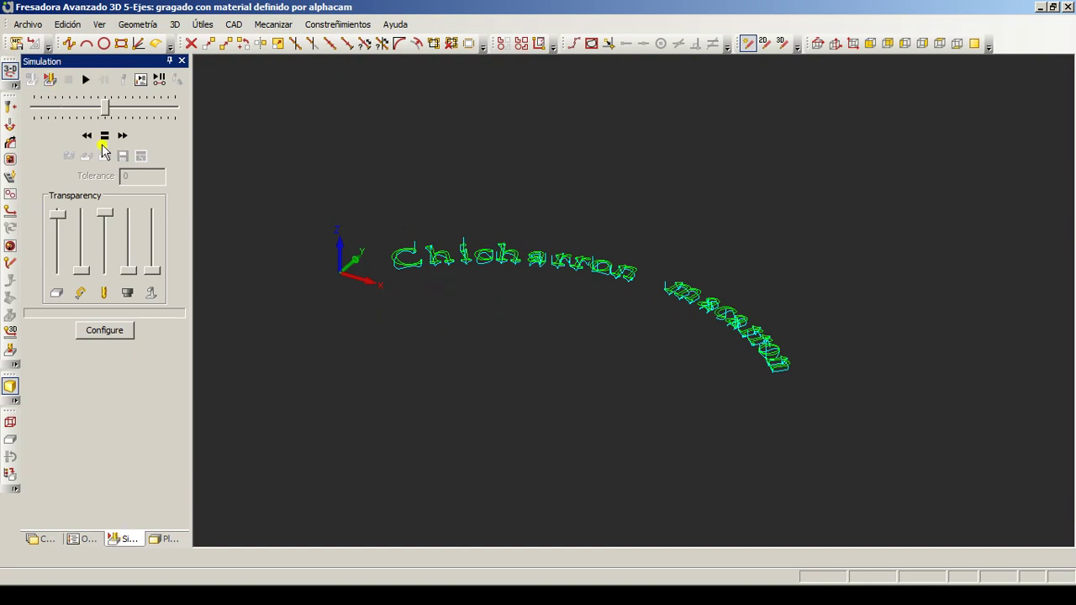
{"action": "left_click", "coordinate": [49, 79]}
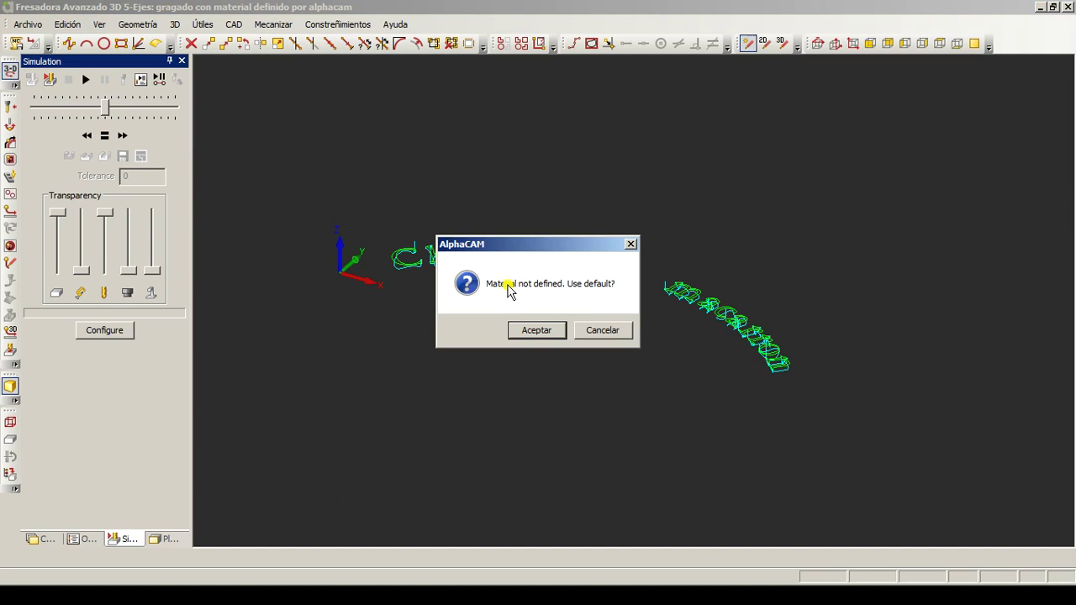
{"action": "left_click", "coordinate": [534, 332]}
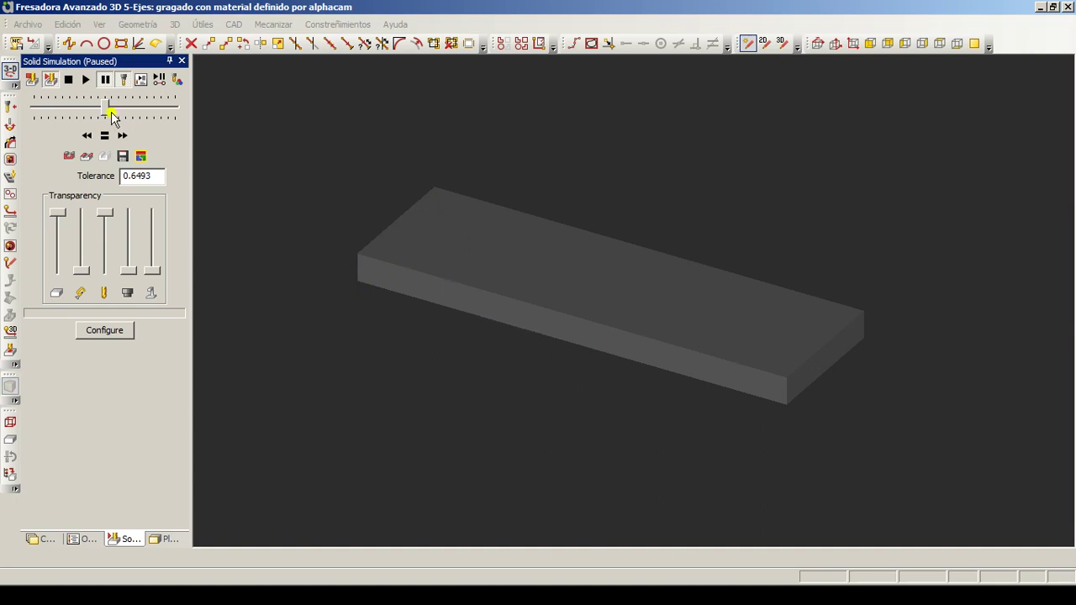
Play the simulation to the end, then tilt and zoom in on the engraved lettering.
{"action": "left_click", "coordinate": [86, 80]}
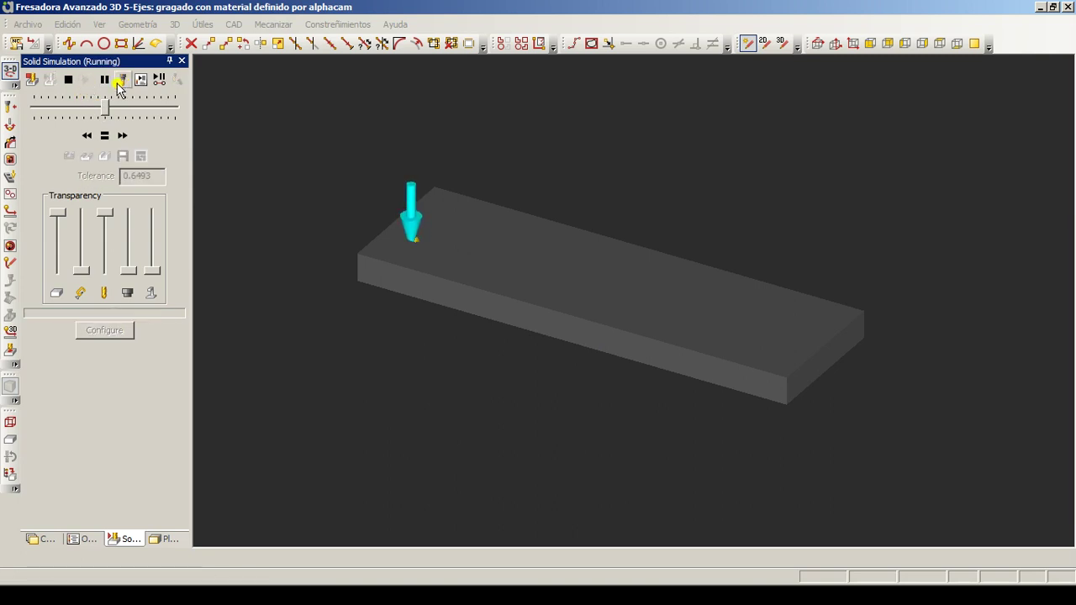
{"action": "left_click", "coordinate": [123, 80]}
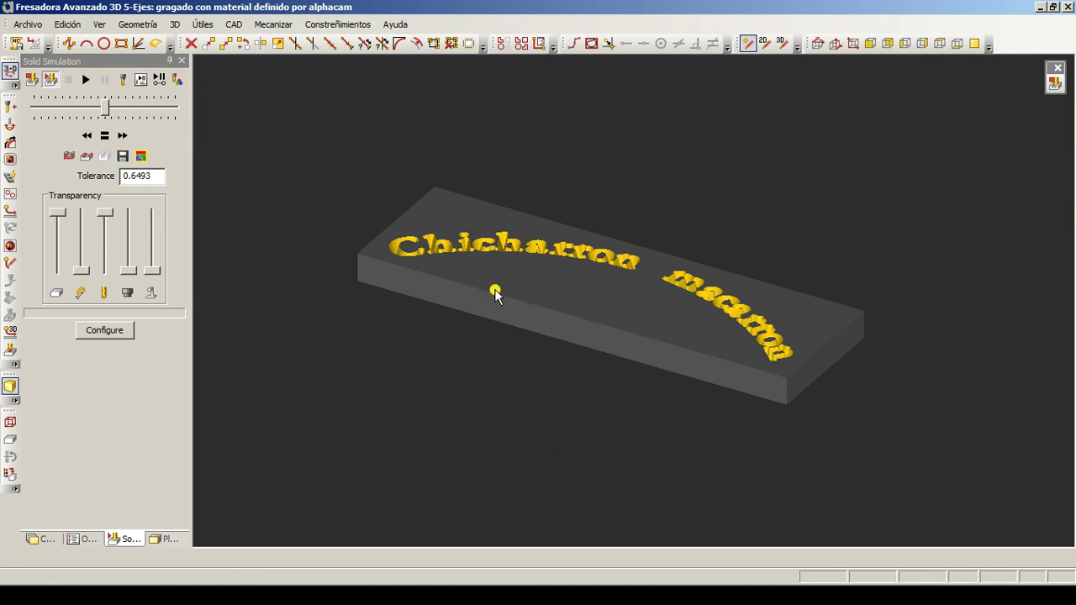
{"action": "middle_click_drag", "start_coordinate": [538, 277], "coordinate": [445, 196]}
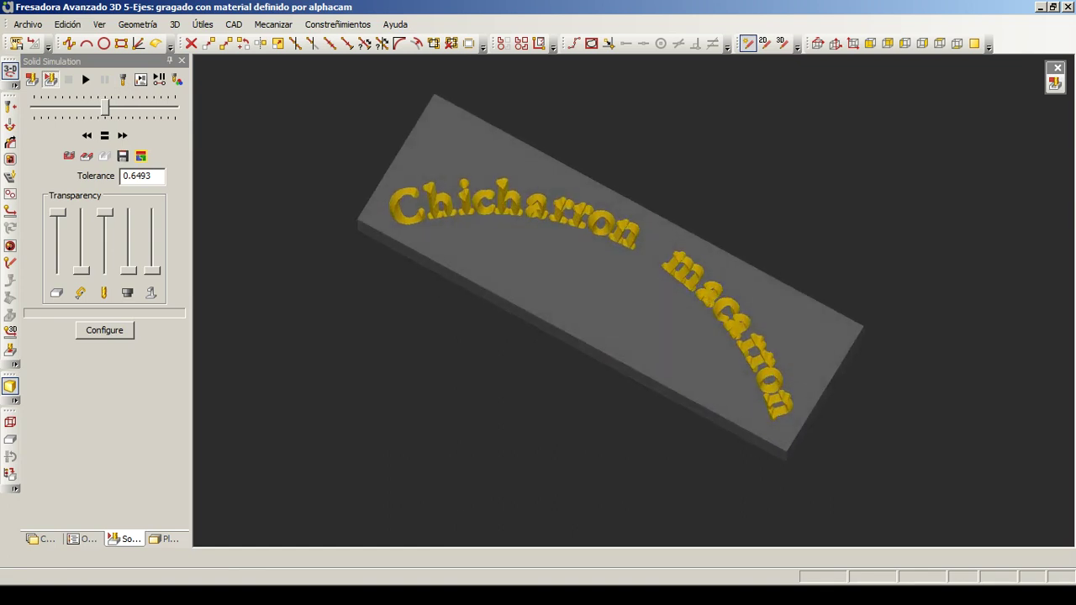
{"action": "scroll", "coordinate": [445, 196], "scroll_direction": "up", "scroll_amount": 3}
{"action": "scroll", "coordinate": [445, 196], "scroll_direction": "up", "scroll_amount": 2}
{"action": "scroll", "coordinate": [440, 197], "scroll_direction": "up", "scroll_amount": 2}
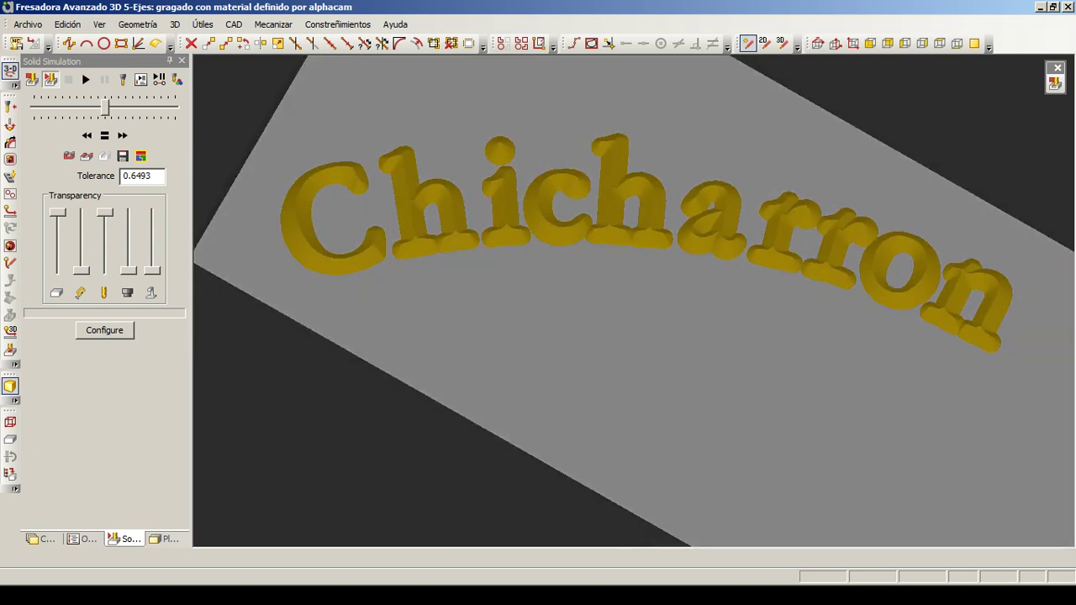
{"action": "scroll", "coordinate": [439, 196], "scroll_direction": "up", "scroll_amount": 2}
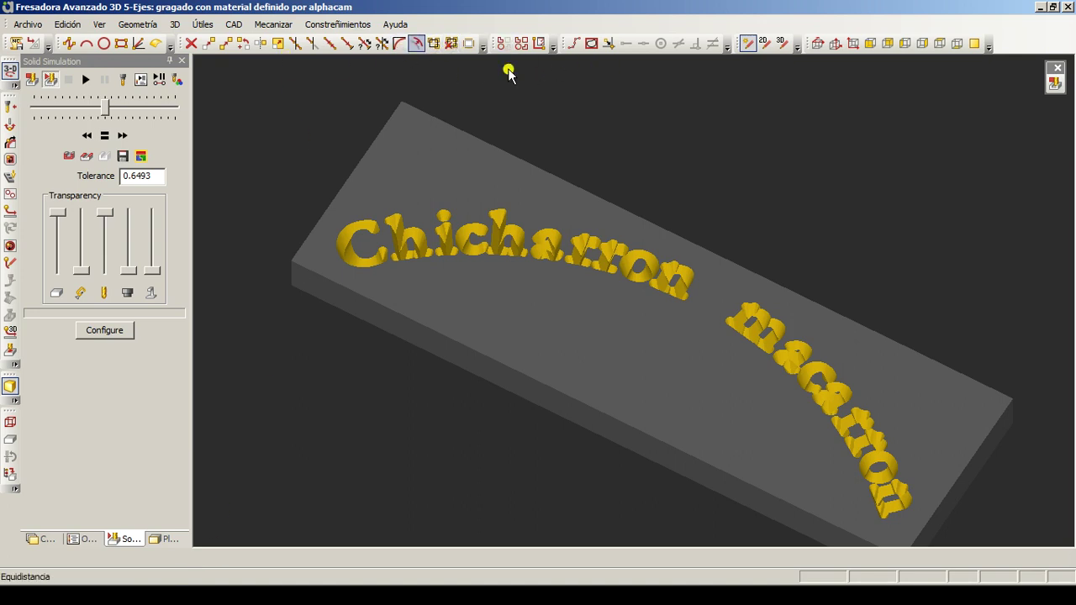
Reset the simulation to an uncut block, inspect it in YZ, then return to 3D.
{"action": "left_click", "coordinate": [1053, 88]}
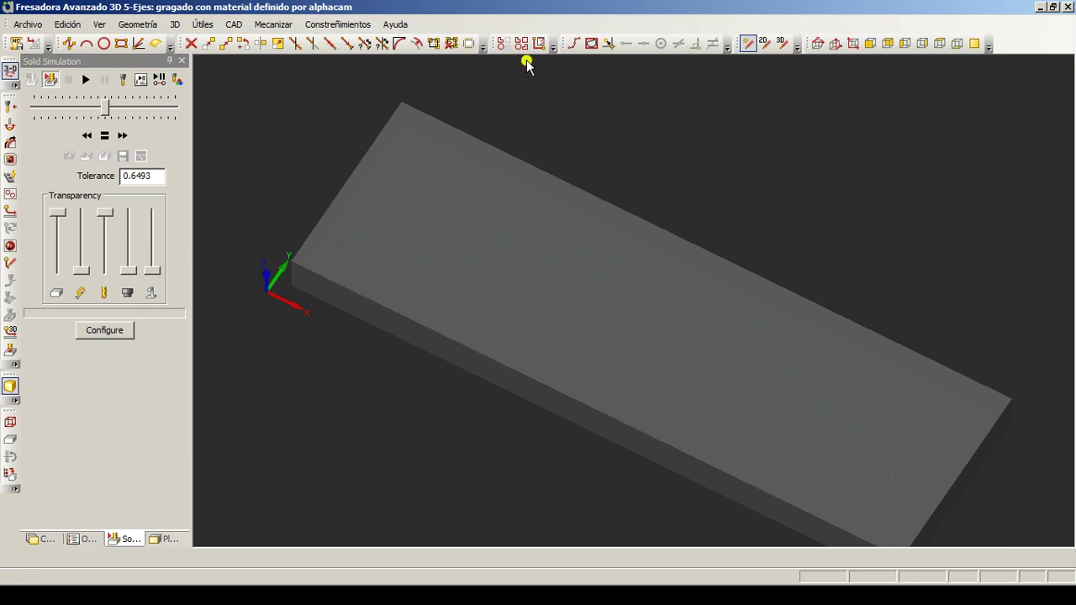
{"action": "left_click", "coordinate": [844, 48]}
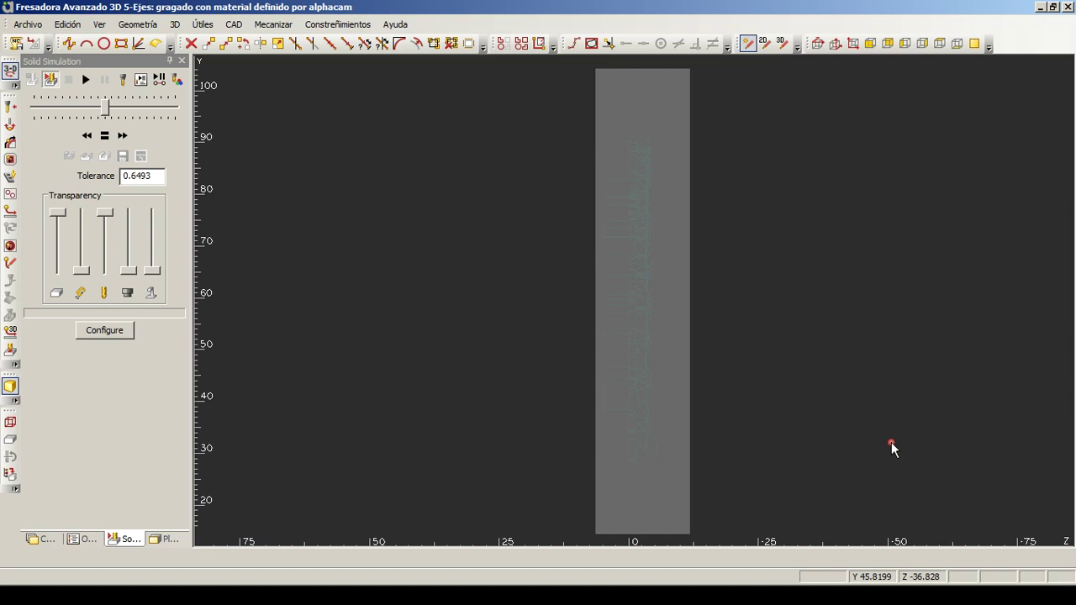
{"action": "scroll", "coordinate": [841, 416], "scroll_direction": "down", "scroll_amount": 2}
{"action": "scroll", "coordinate": [722, 395], "scroll_direction": "up", "scroll_amount": 4}
{"action": "scroll", "coordinate": [639, 420], "scroll_direction": "up", "scroll_amount": 1}
{"action": "scroll", "coordinate": [626, 454], "scroll_direction": "up", "scroll_amount": 1}
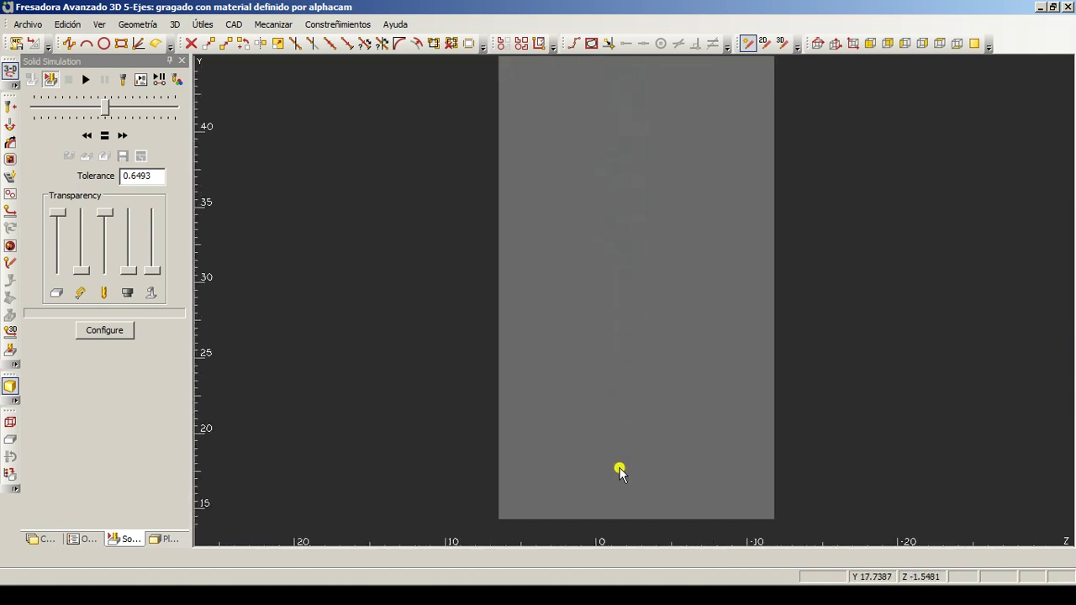
{"action": "scroll", "coordinate": [611, 496], "scroll_direction": "up", "scroll_amount": 1}
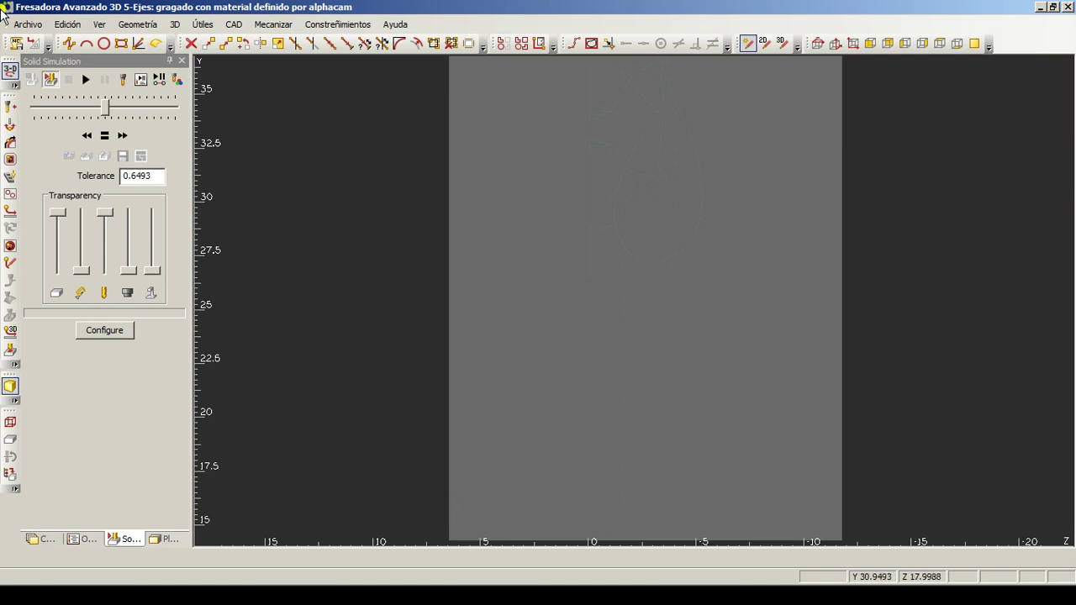
{"action": "left_click", "coordinate": [11, 72]}
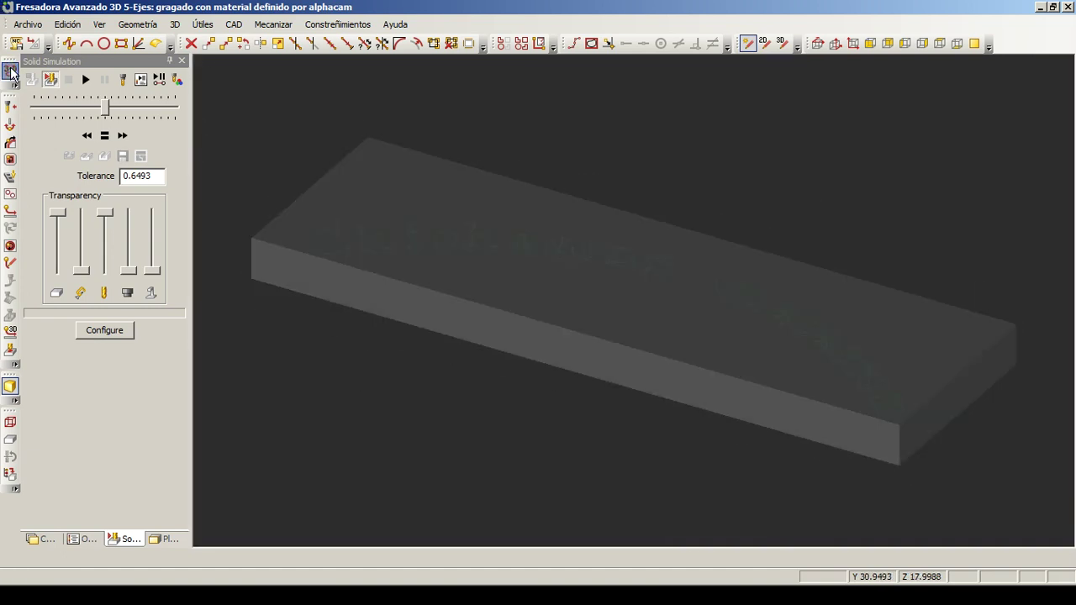
{"action": "left_click", "coordinate": [82, 538]}
{"action": "right_click", "coordinate": [77, 124]}
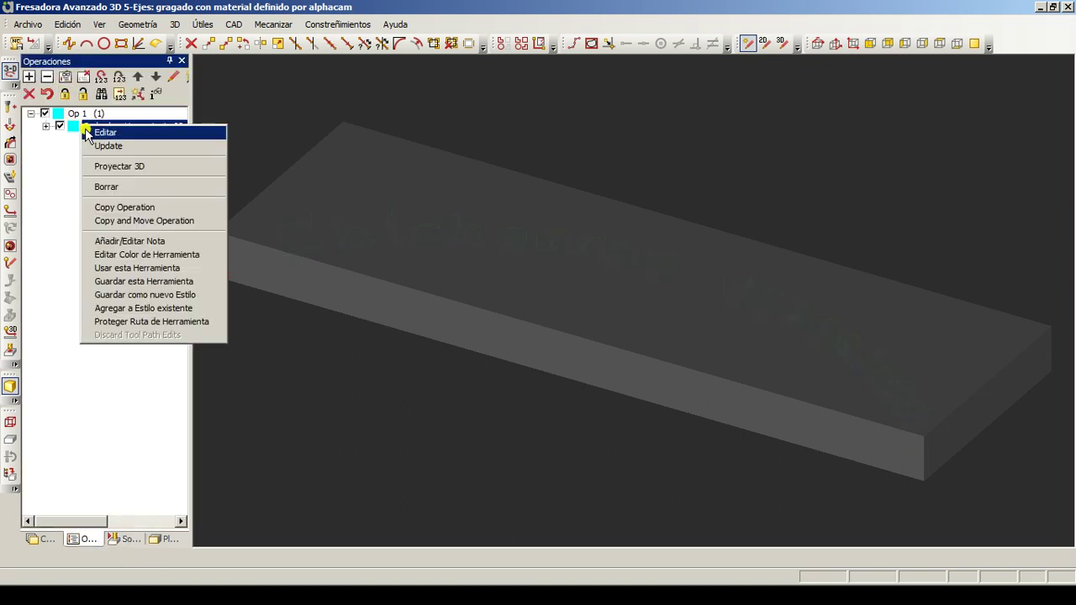
{"action": "left_click", "coordinate": [88, 132]}
{"action": "left_click", "coordinate": [135, 245]}
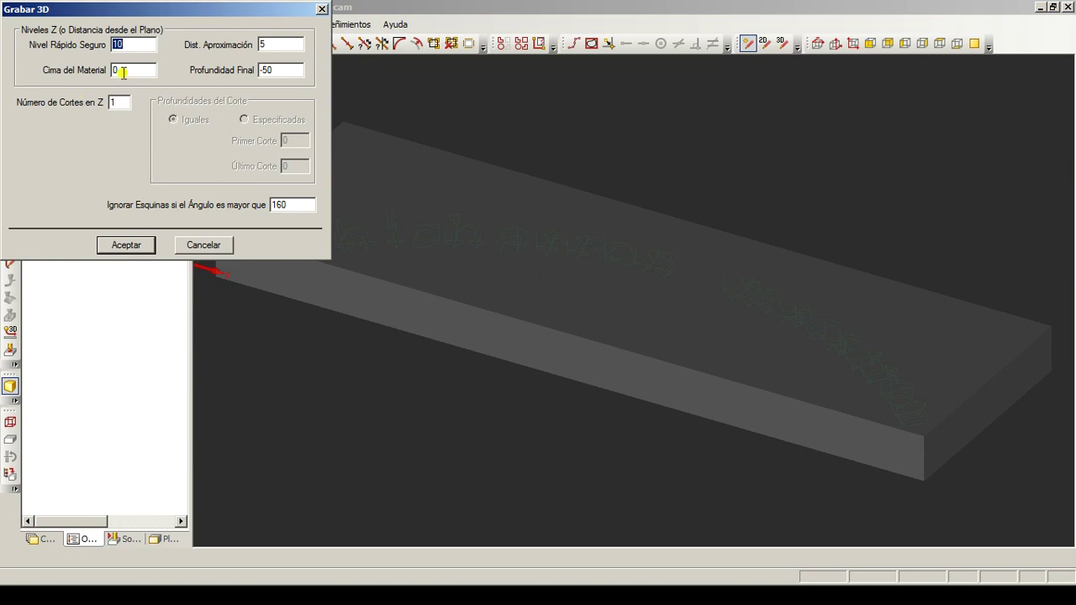
{"action": "left_click", "coordinate": [206, 250]}
{"action": "left_click", "coordinate": [206, 247]}
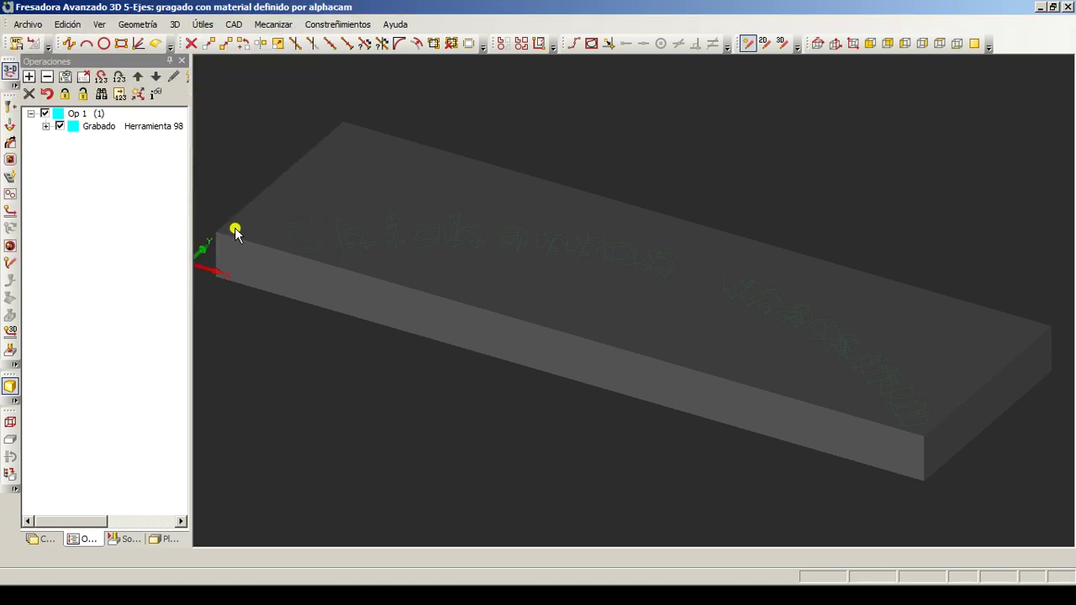
{"action": "scroll", "coordinate": [249, 288], "scroll_direction": "up", "scroll_amount": 1}
{"action": "scroll", "coordinate": [250, 288], "scroll_direction": "down", "scroll_amount": 2}
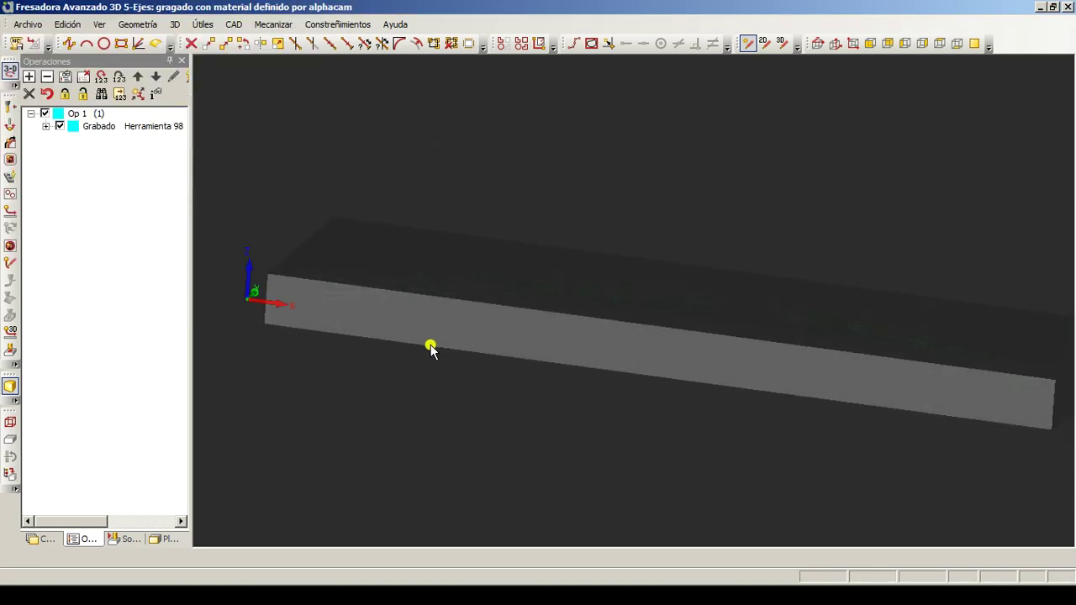
{"action": "scroll", "coordinate": [429, 346], "scroll_direction": "down", "scroll_amount": 1}
{"action": "middle_click_drag", "start_coordinate": [336, 336], "coordinate": [336, 312]}
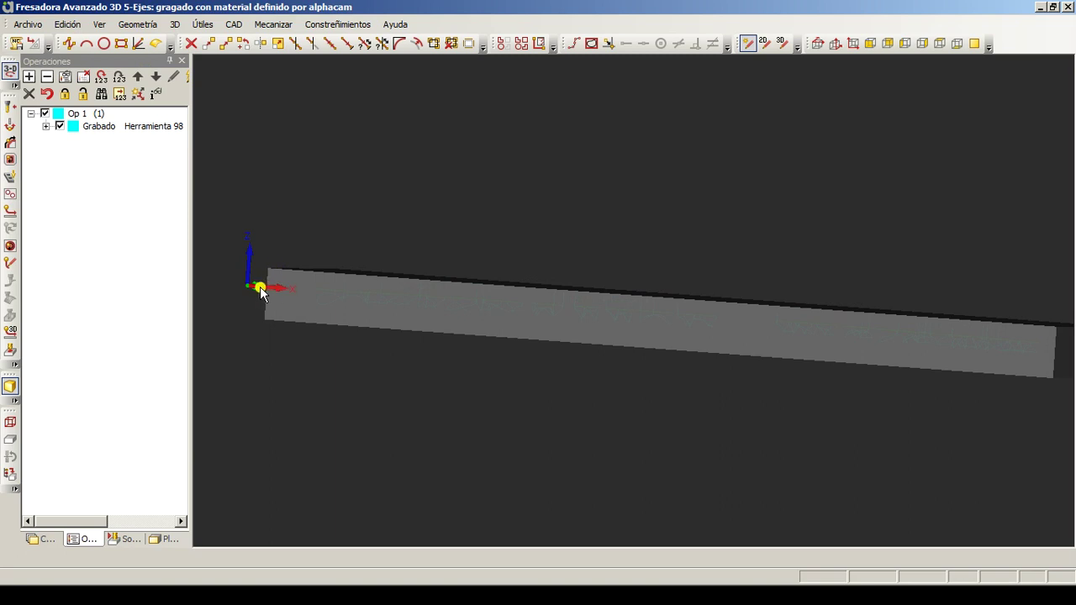
{"action": "scroll", "coordinate": [282, 292], "scroll_direction": "up", "scroll_amount": 2}
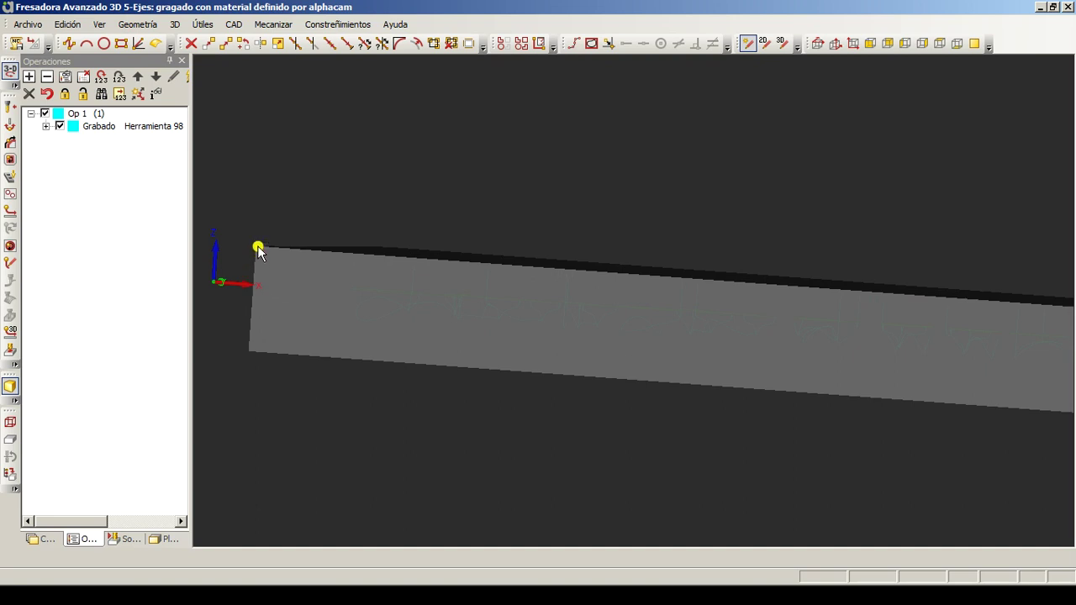
{"action": "left_click", "coordinate": [10, 106]}
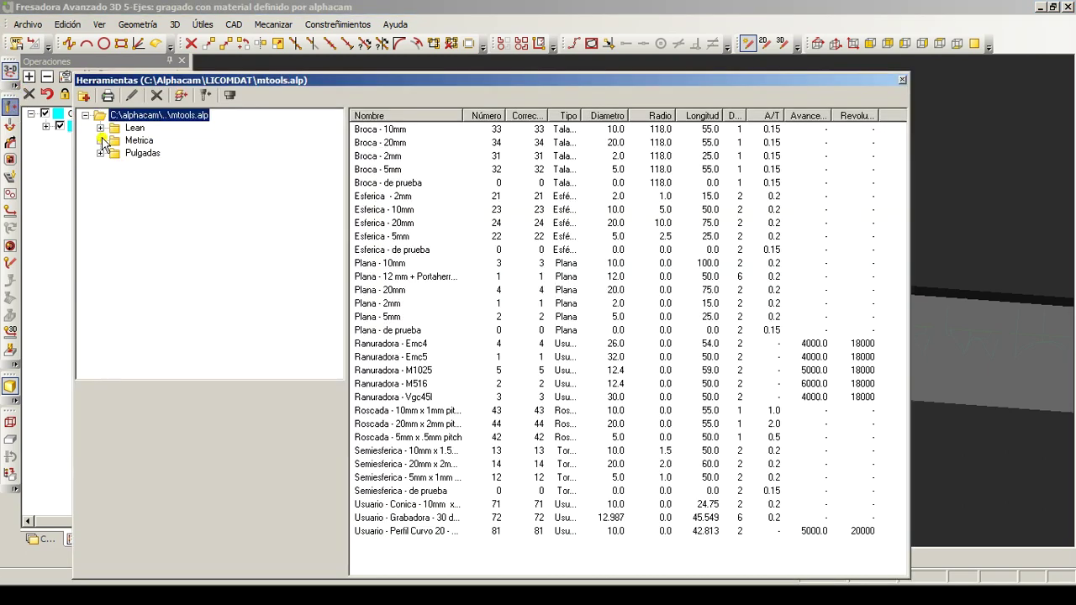
{"action": "left_click", "coordinate": [101, 140]}
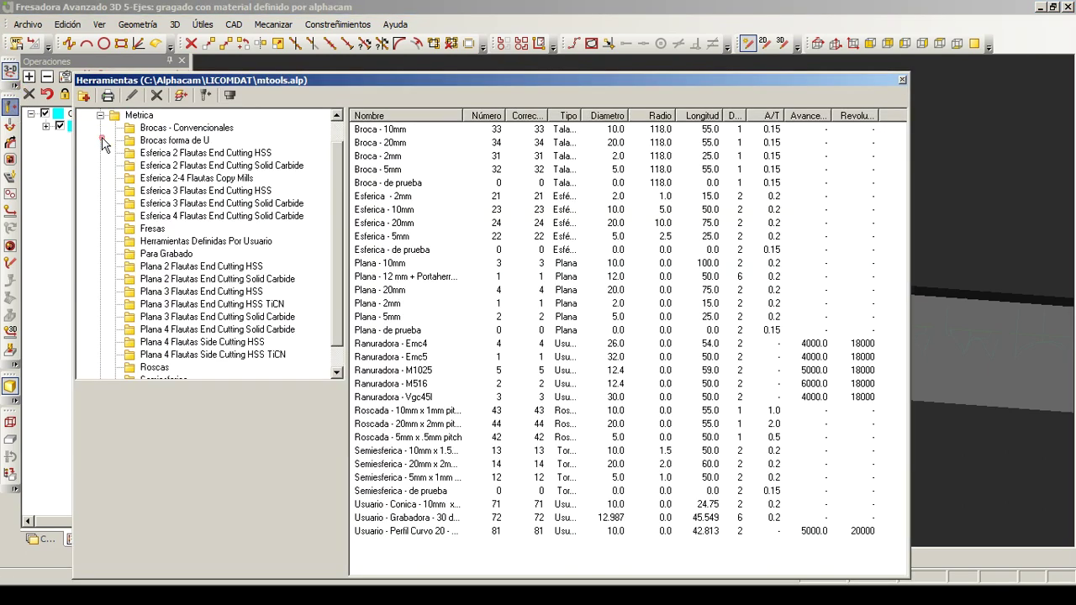
{"action": "left_click", "coordinate": [153, 255]}
{"action": "double_click", "coordinate": [368, 173]}
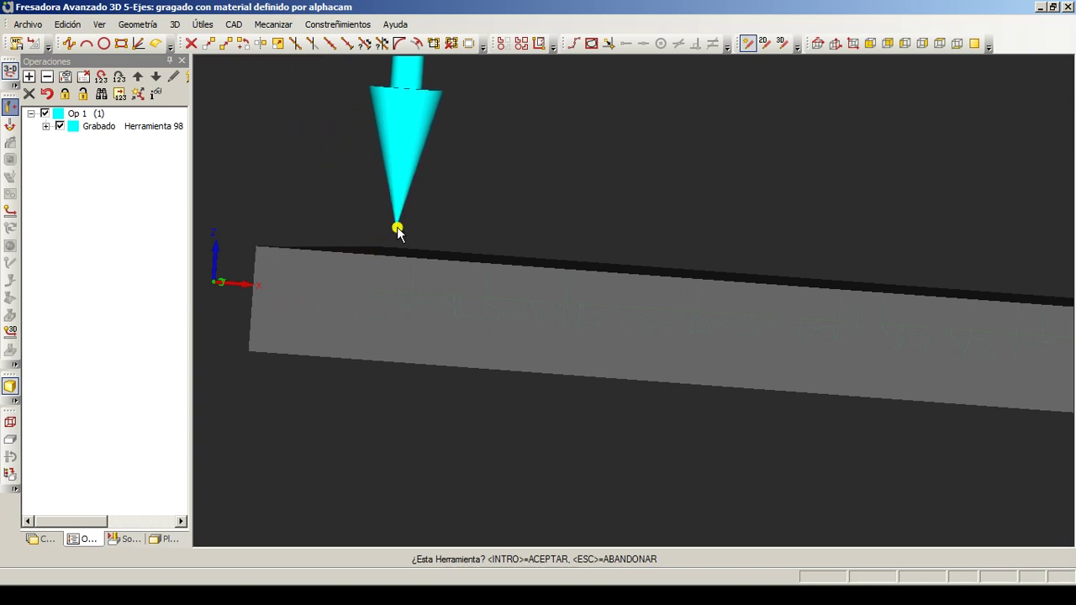
{"action": "key", "text": "Escape"}
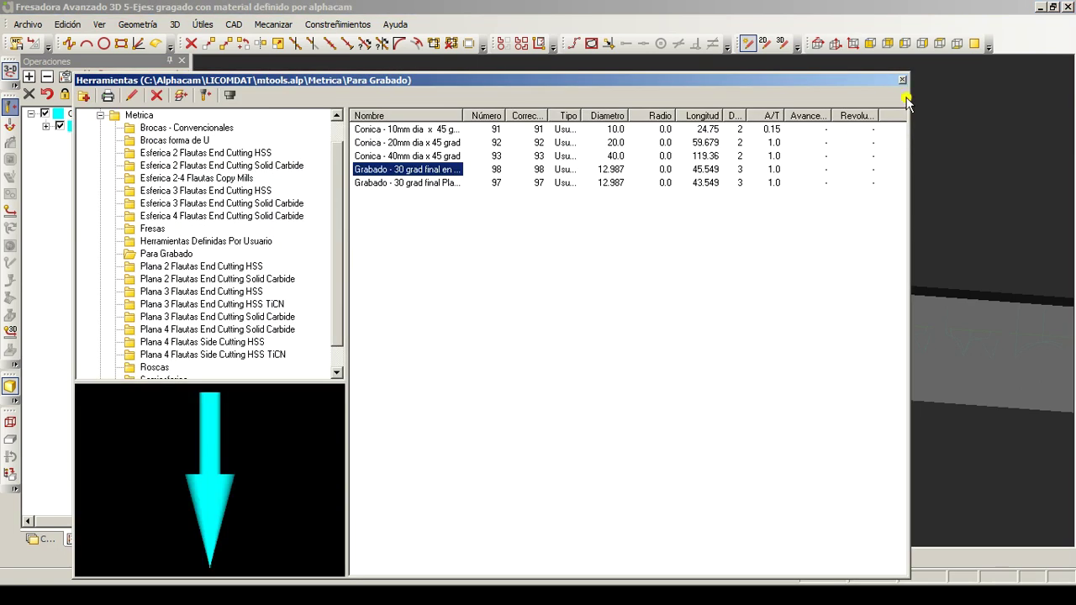
{"action": "left_click", "coordinate": [903, 82]}
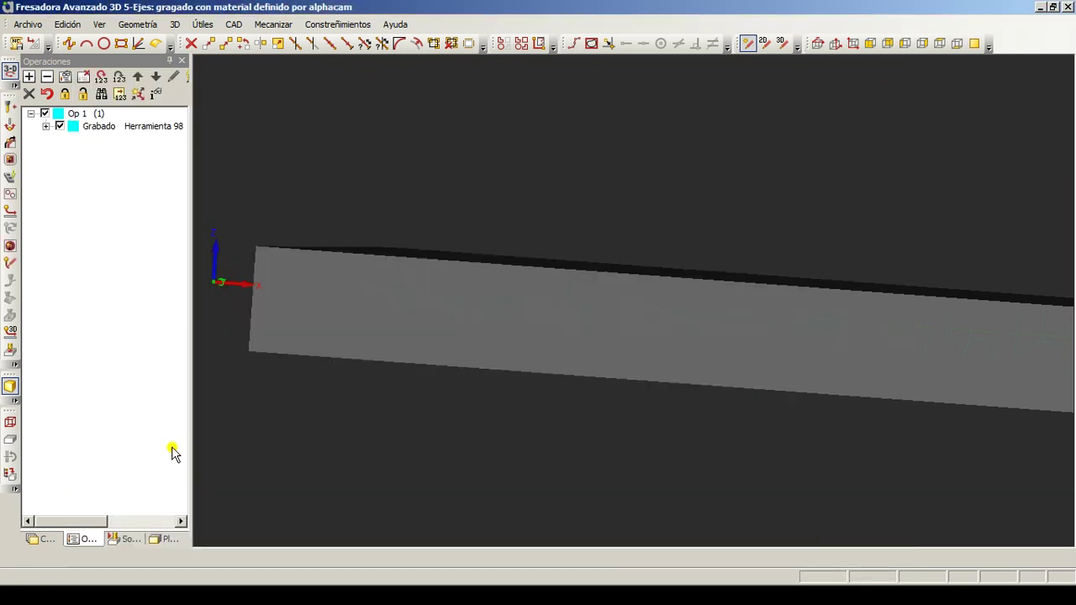
{"action": "left_click", "coordinate": [53, 540]}
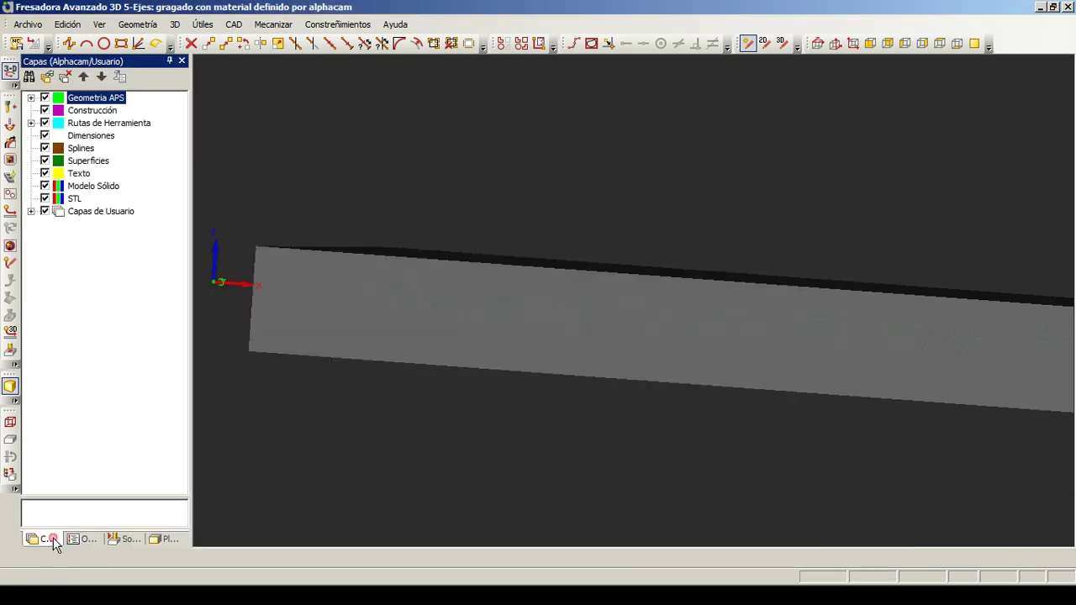
Show the properties of the Material layer under Capas de Usuario > Materiales > Construcción.
{"action": "left_click", "coordinate": [30, 211]}
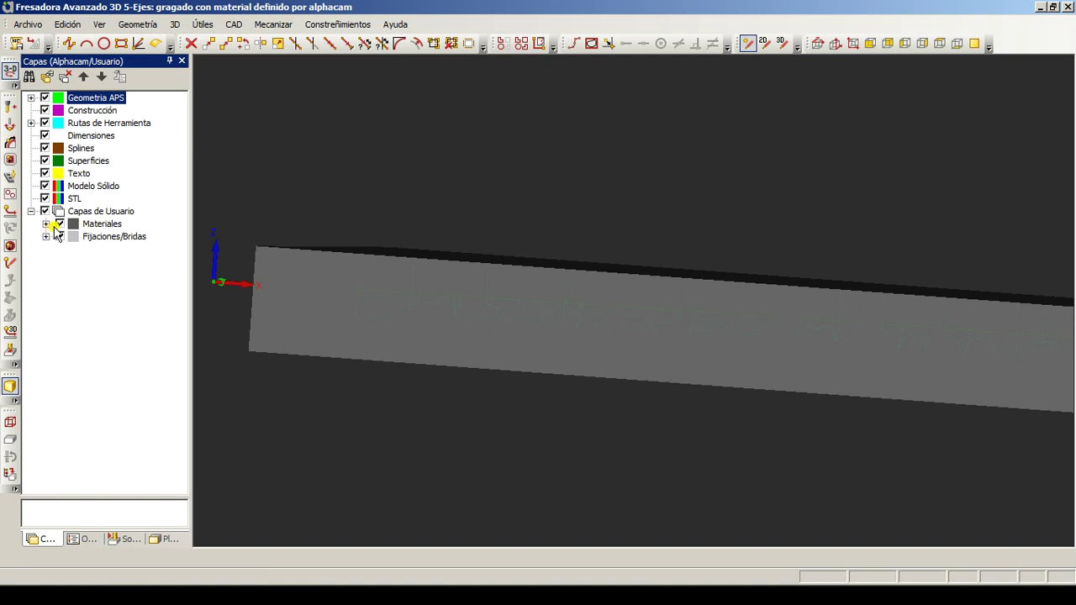
{"action": "left_click", "coordinate": [47, 223]}
{"action": "left_click", "coordinate": [101, 223]}
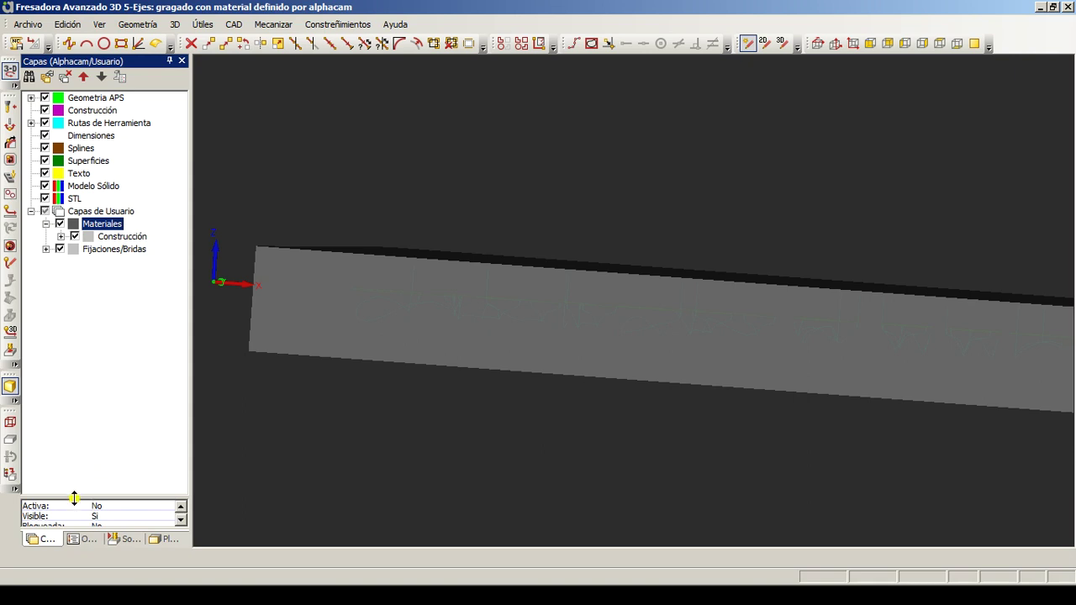
{"action": "left_click_drag", "start_coordinate": [74, 498], "coordinate": [102, 335]}
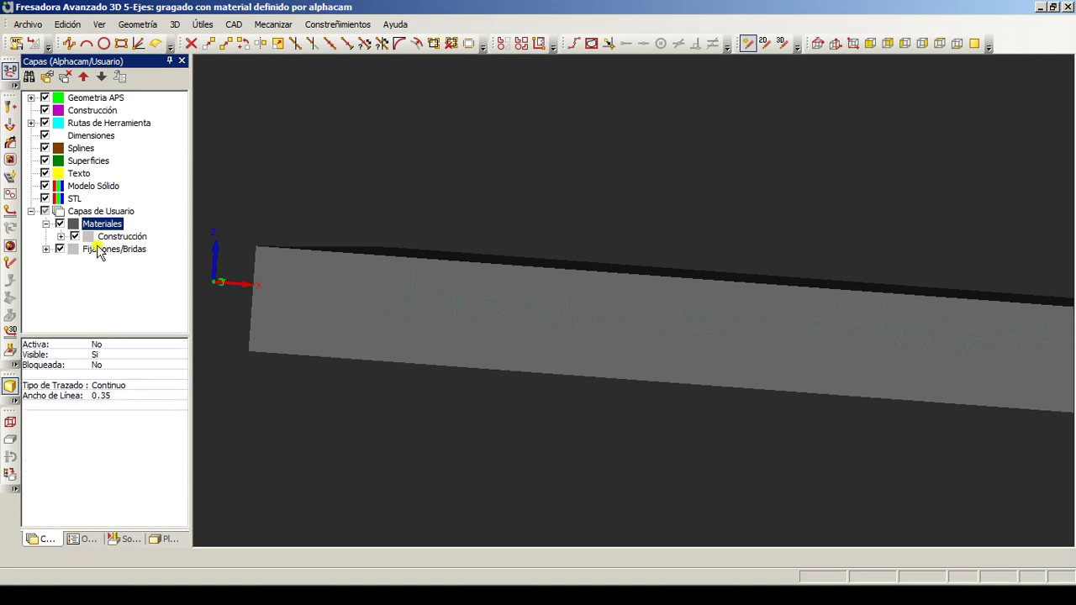
{"action": "left_click", "coordinate": [122, 239]}
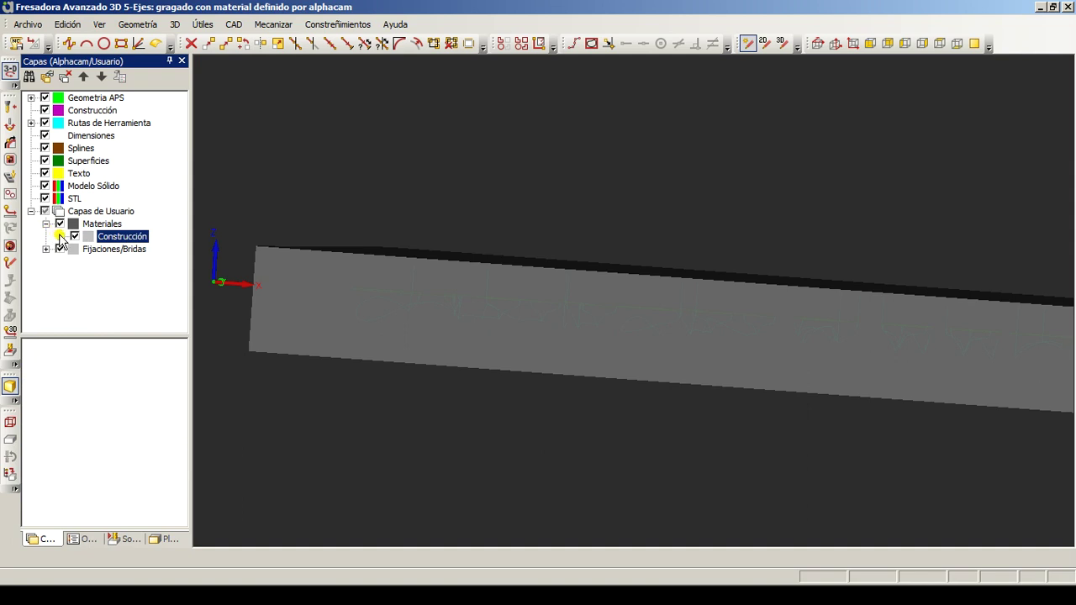
{"action": "left_click", "coordinate": [60, 237]}
{"action": "left_click", "coordinate": [116, 250]}
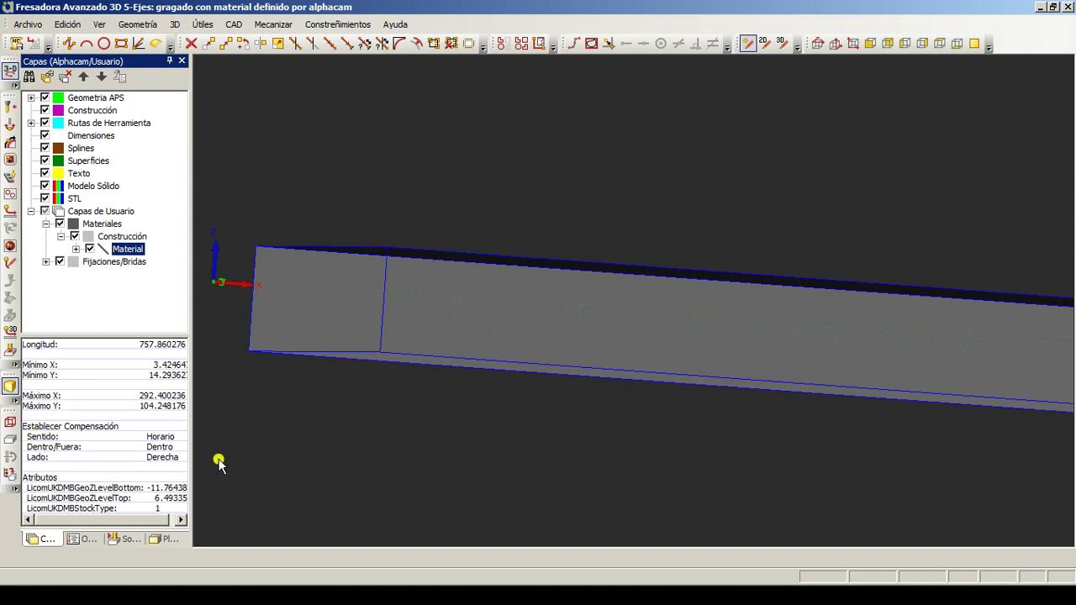
{"action": "left_click_drag", "start_coordinate": [192, 448], "coordinate": [404, 455]}
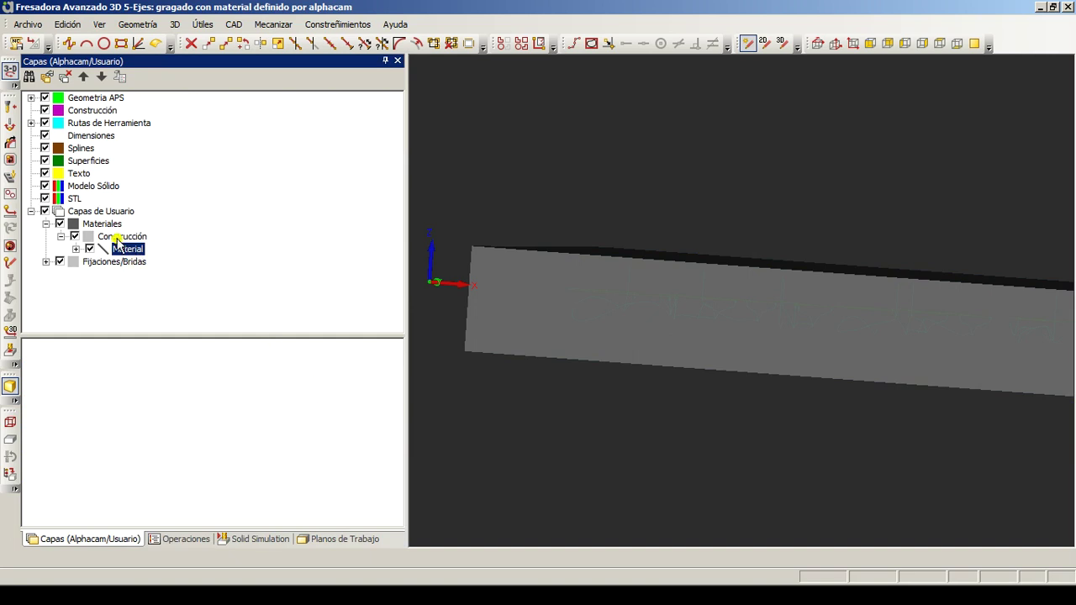
{"action": "left_click", "coordinate": [121, 250]}
{"action": "left_click_drag", "start_coordinate": [283, 337], "coordinate": [282, 253]}
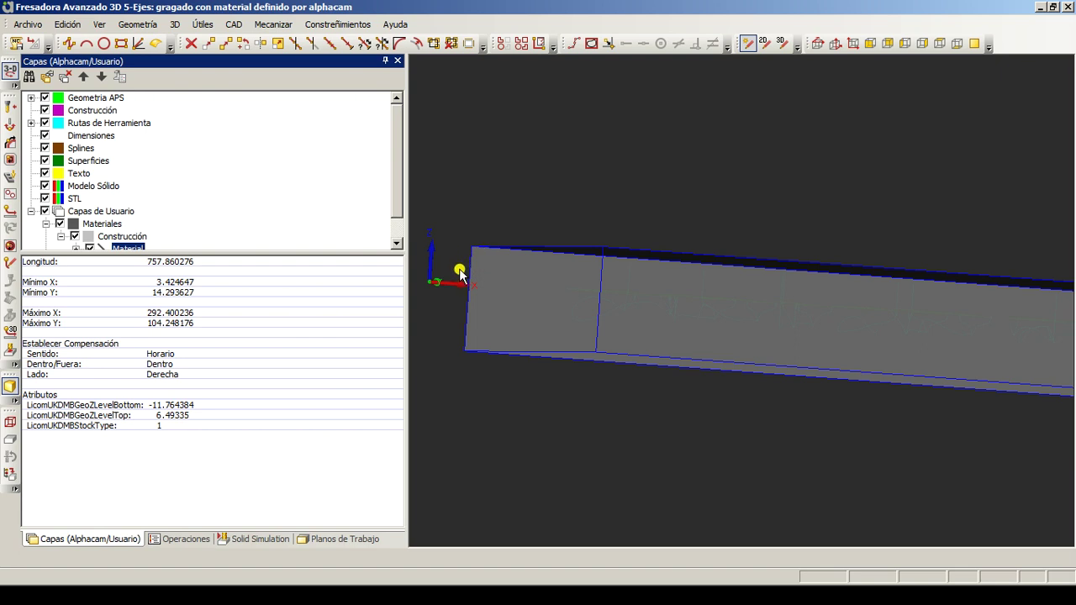
Delete the Materiales layer via Borrar Capa and switch to a 2D top view.
{"action": "right_click", "coordinate": [100, 227]}
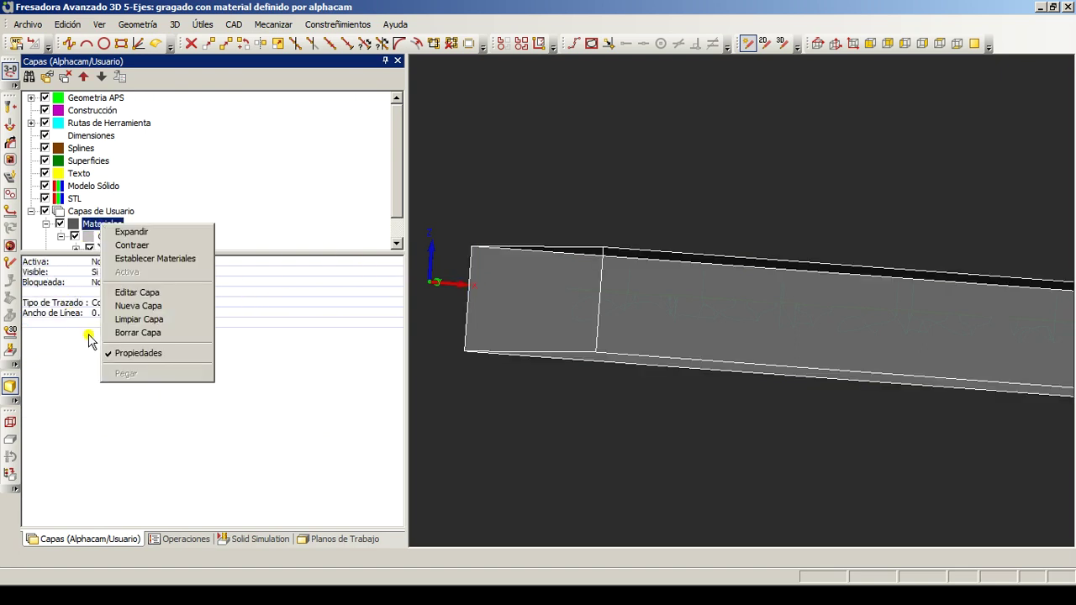
{"action": "left_click", "coordinate": [116, 336]}
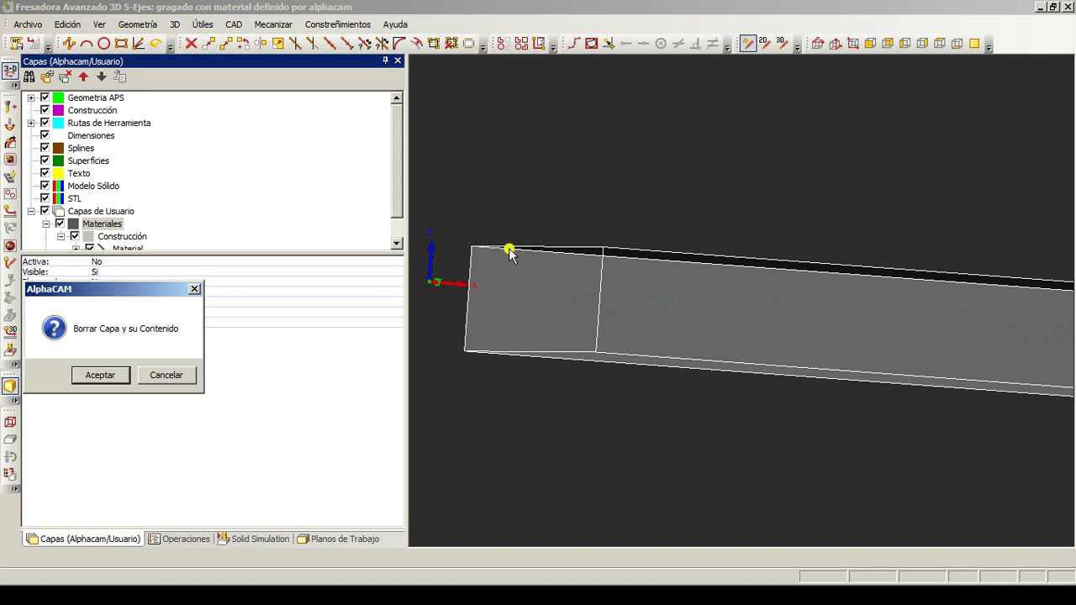
{"action": "left_click", "coordinate": [117, 376]}
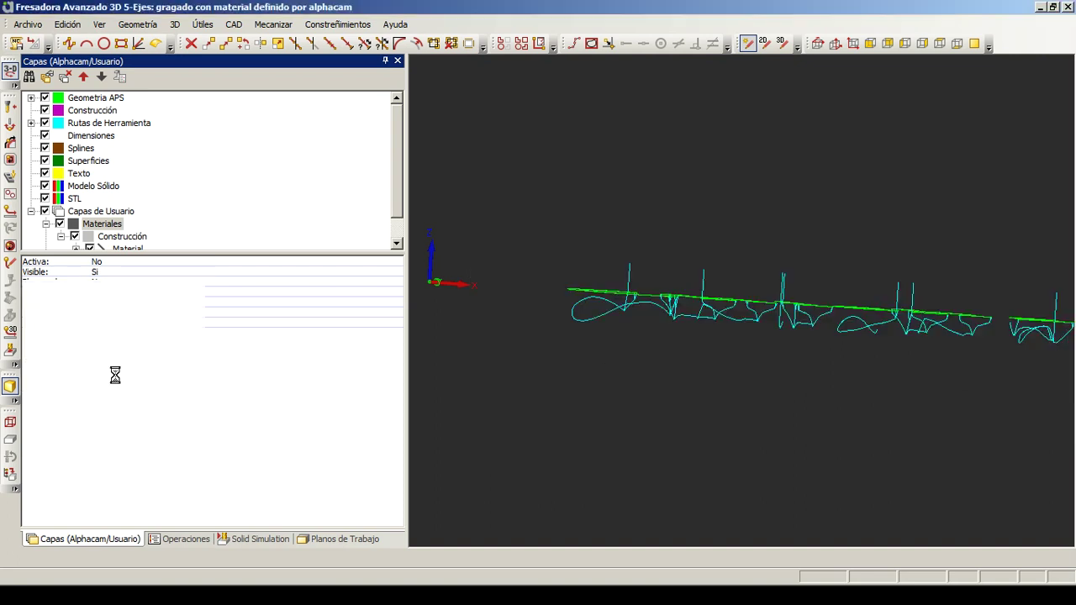
{"action": "left_click", "coordinate": [11, 69]}
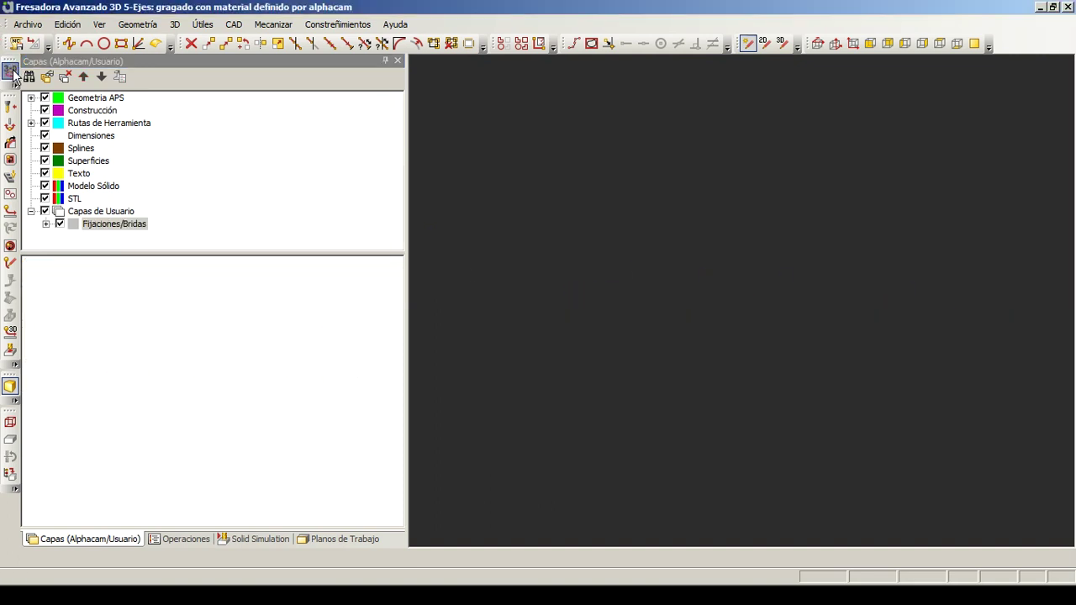
{"action": "scroll", "coordinate": [630, 224], "scroll_direction": "down", "scroll_amount": 1}
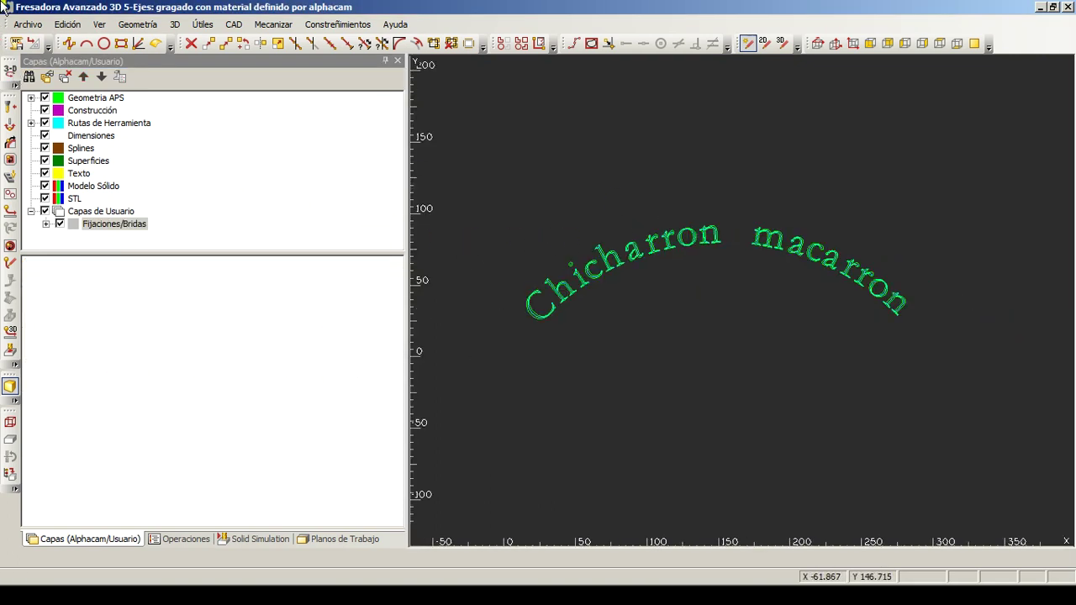
Draw a rectangle enclosing the arched 'Chicharron macaron' text.
{"action": "left_click", "coordinate": [121, 43]}
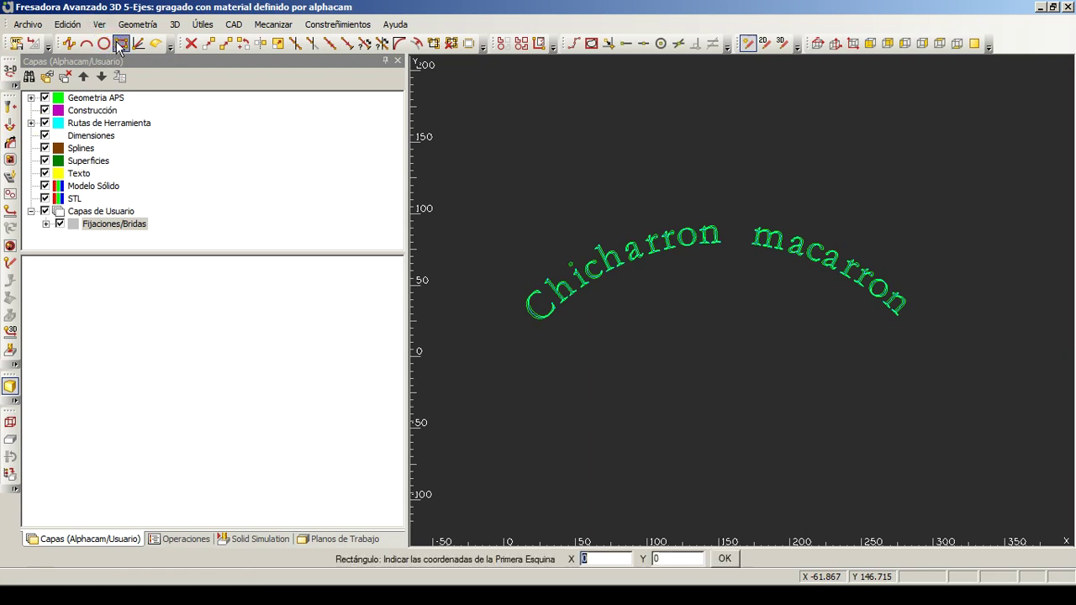
{"action": "left_click", "coordinate": [480, 191]}
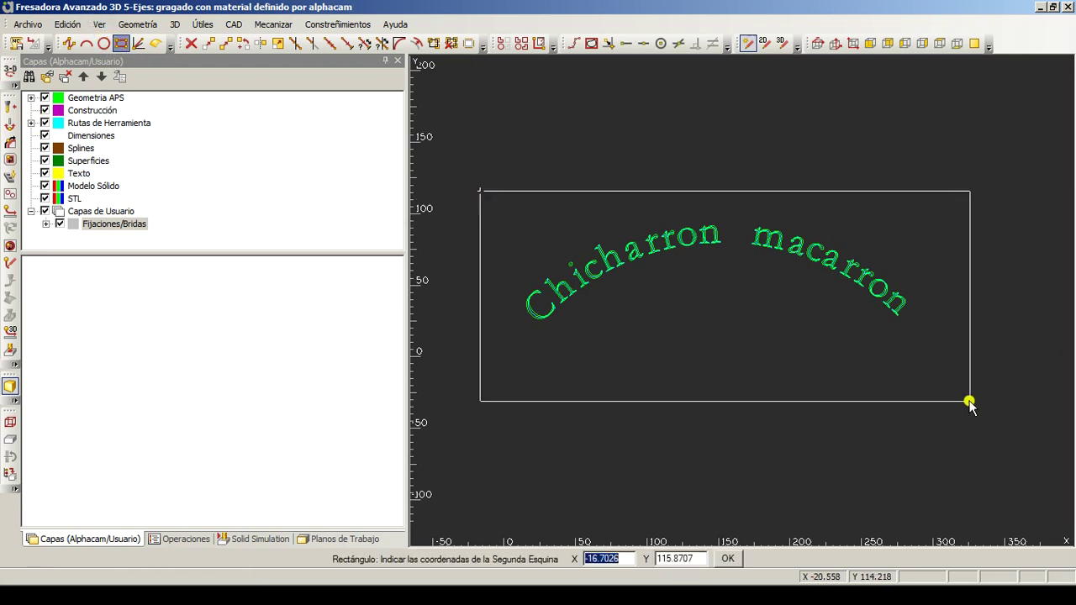
{"action": "left_click", "coordinate": [966, 399]}
{"action": "key", "text": "Escape"}
Turn the rectangle into a work volume with Z top 0.
{"action": "left_click", "coordinate": [10, 422]}
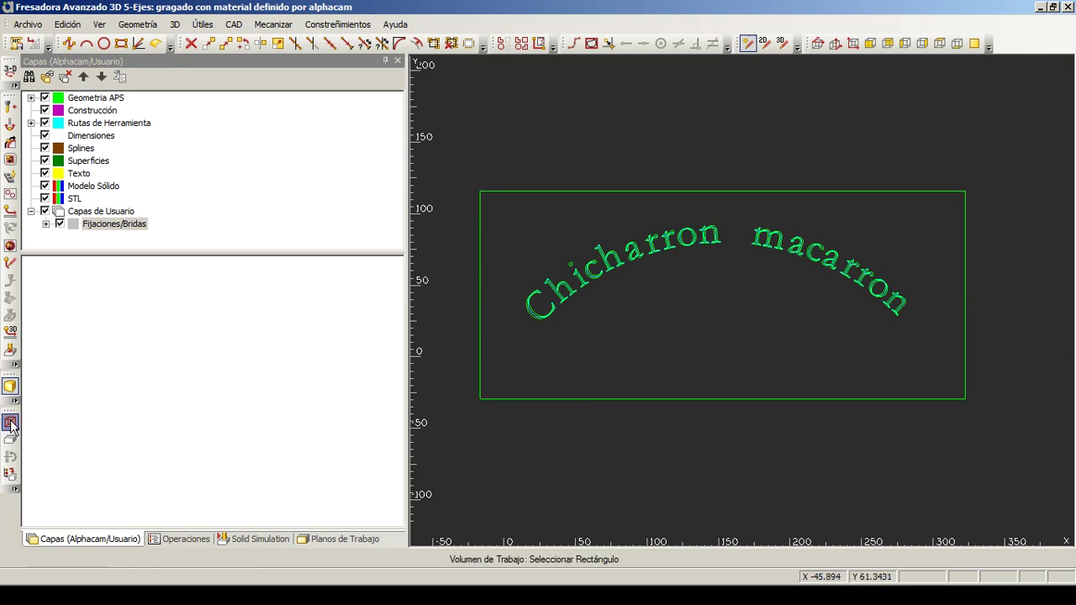
{"action": "left_click", "coordinate": [530, 191]}
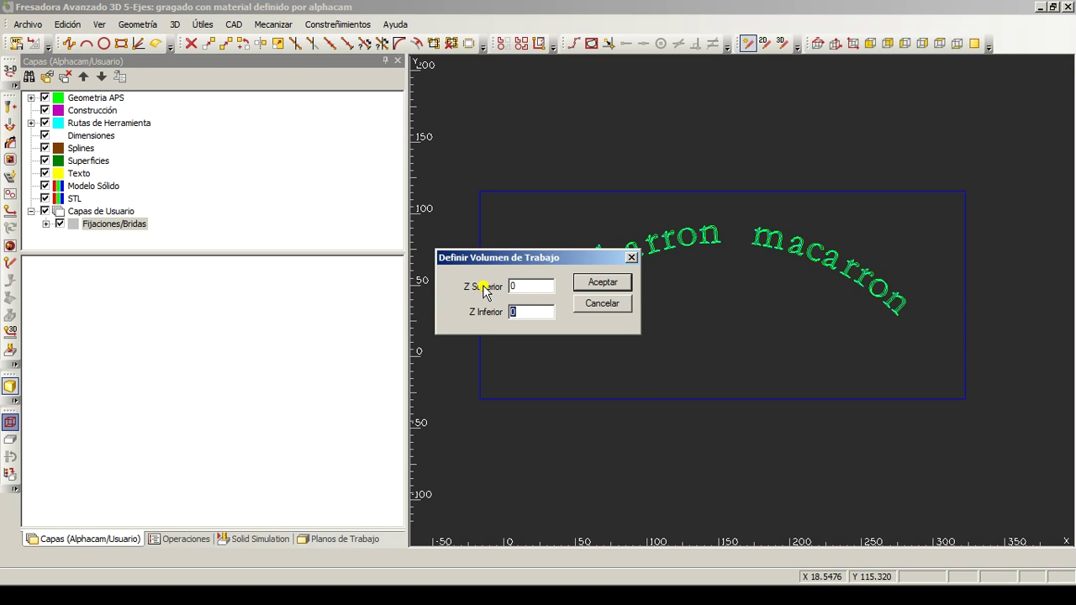
{"action": "key", "text": "Return"}
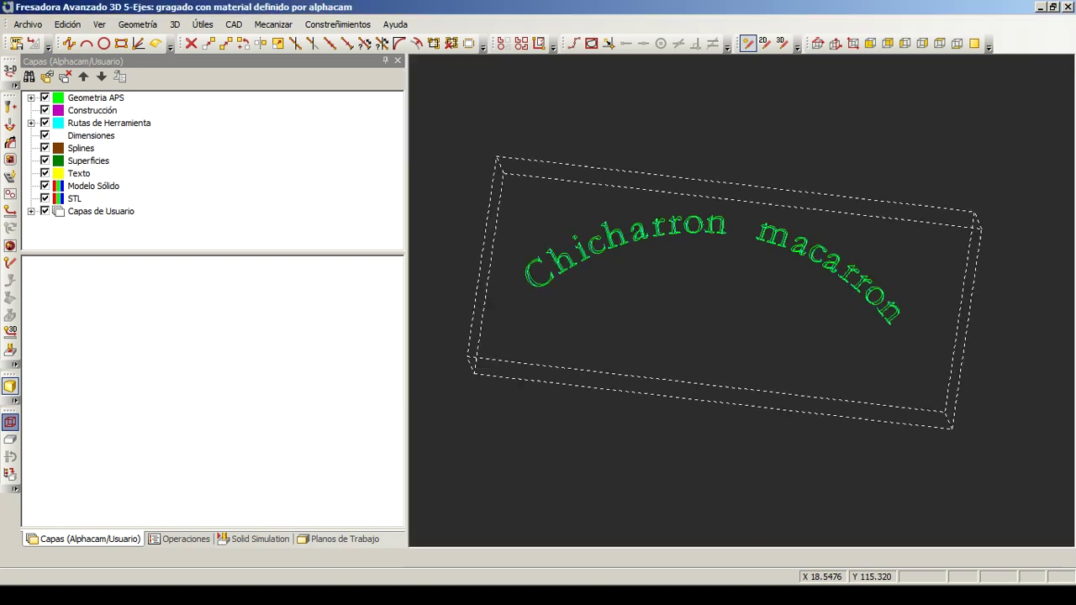
Make the work volume the principal stock material with Z top 0 and Z bottom -50.
{"action": "left_click", "coordinate": [10, 441]}
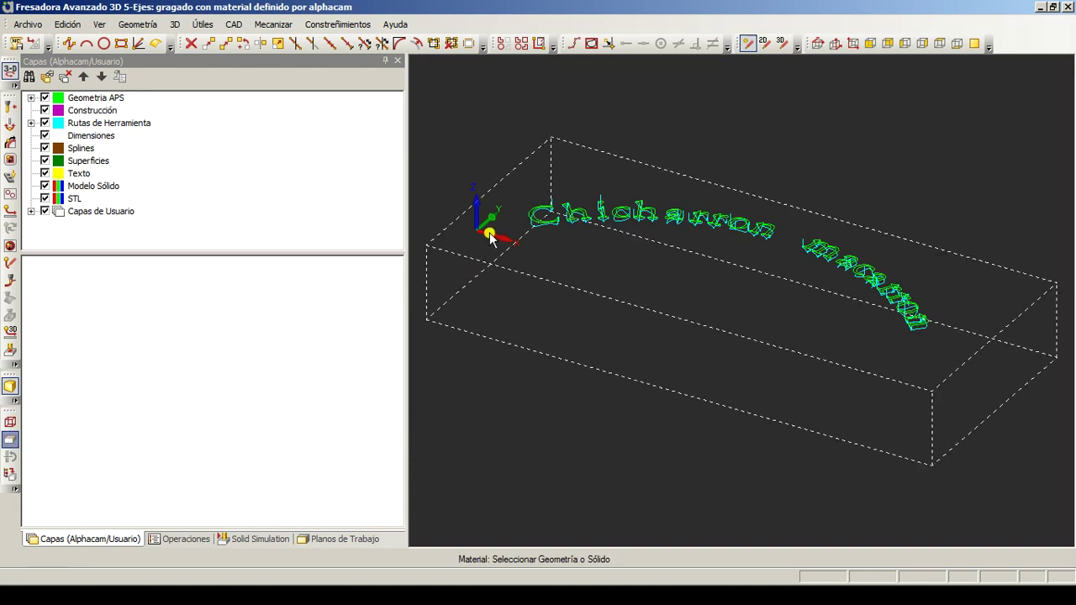
{"action": "left_click", "coordinate": [437, 243]}
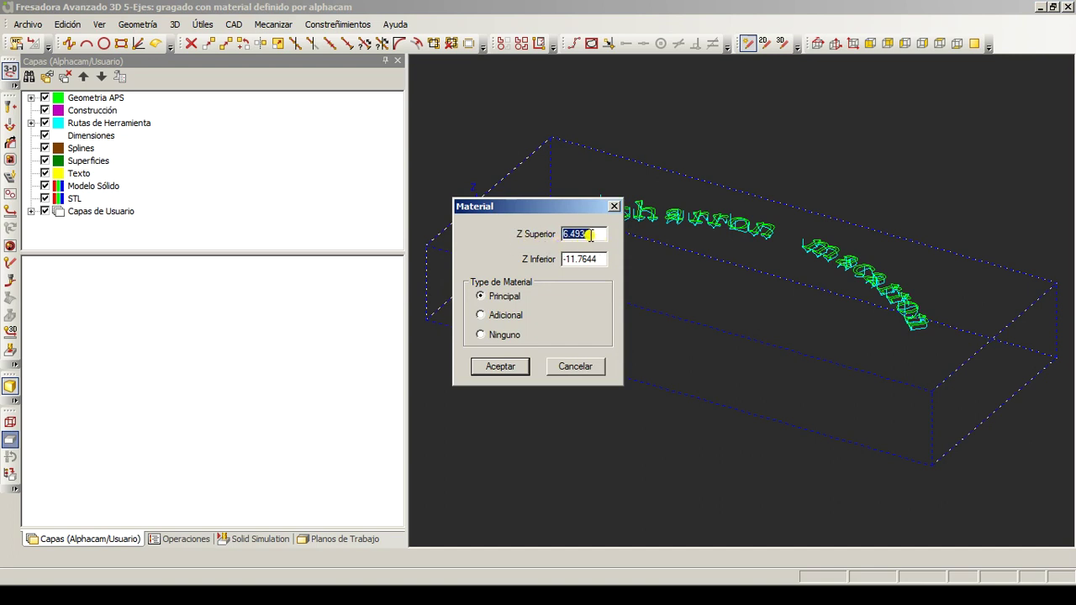
{"action": "left_click", "coordinate": [485, 366]}
{"action": "type", "text": "0"}
{"action": "left_click_drag", "start_coordinate": [594, 259], "coordinate": [436, 243]}
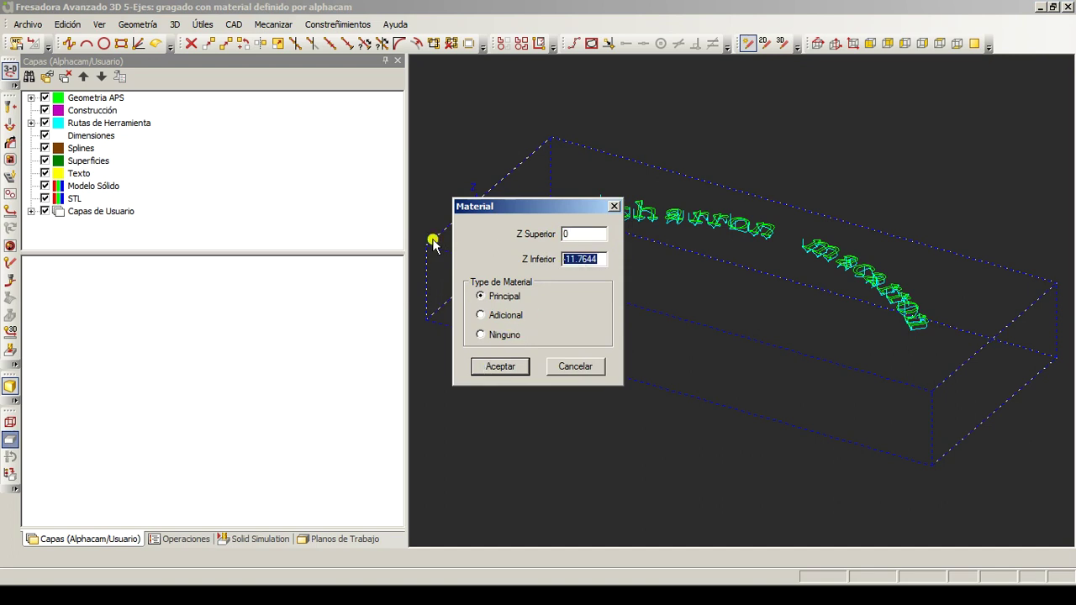
{"action": "type", "text": "-"}
{"action": "key", "text": "Return"}
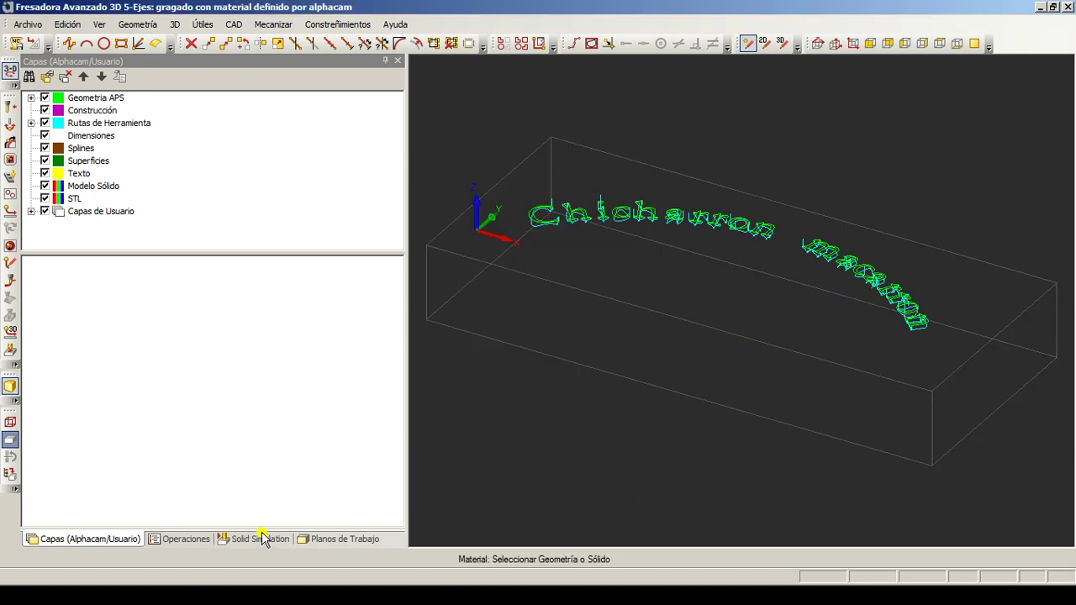
{"action": "left_click", "coordinate": [260, 538]}
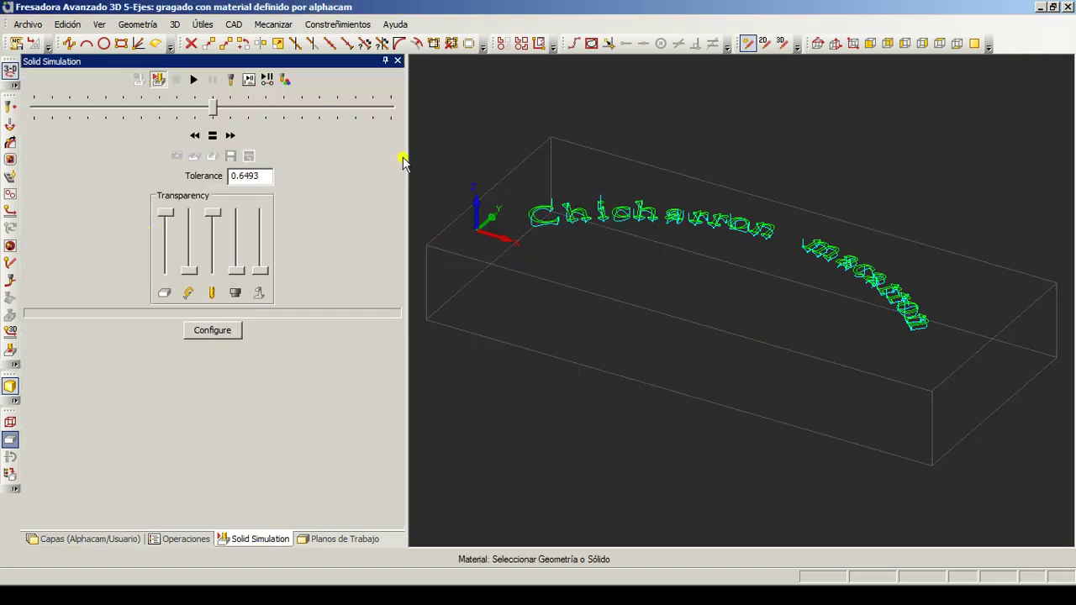
Play the solid simulation, inspect the engraved block, then close it for the 2D plan view.
{"action": "left_click_drag", "start_coordinate": [405, 157], "coordinate": [169, 158]}
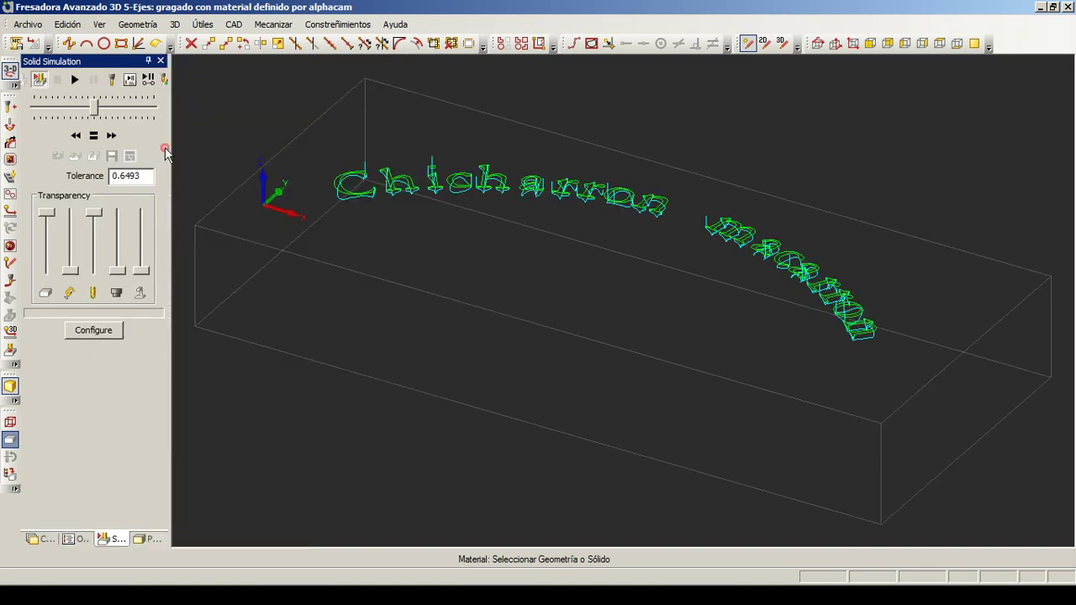
{"action": "left_click", "coordinate": [77, 79]}
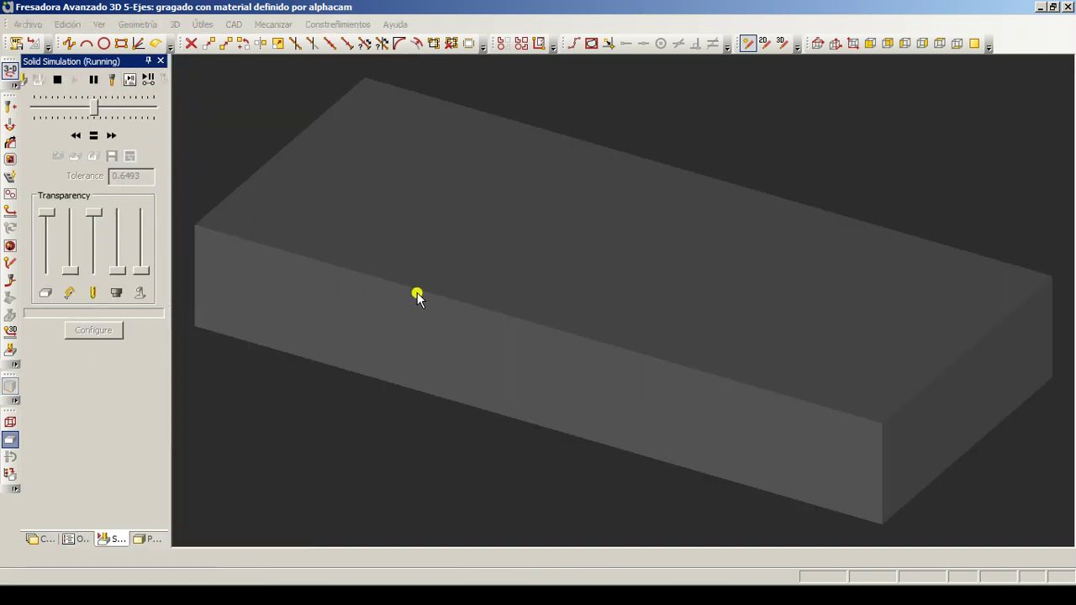
{"action": "left_click_drag", "start_coordinate": [416, 272], "coordinate": [406, 241]}
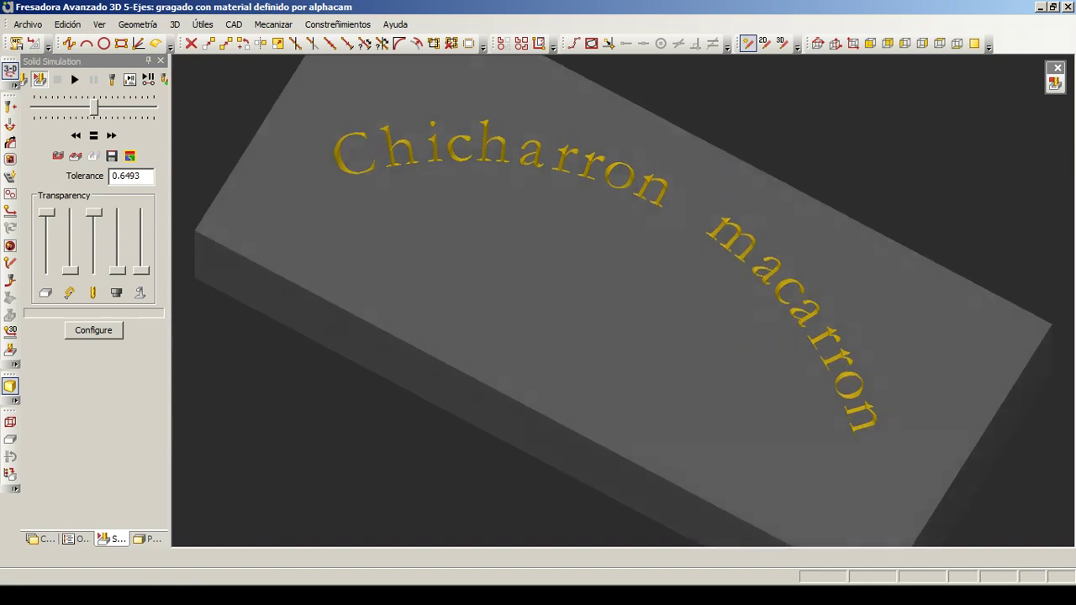
{"action": "scroll", "coordinate": [400, 217], "scroll_direction": "up", "scroll_amount": 2}
{"action": "scroll", "coordinate": [405, 236], "scroll_direction": "down", "scroll_amount": 3}
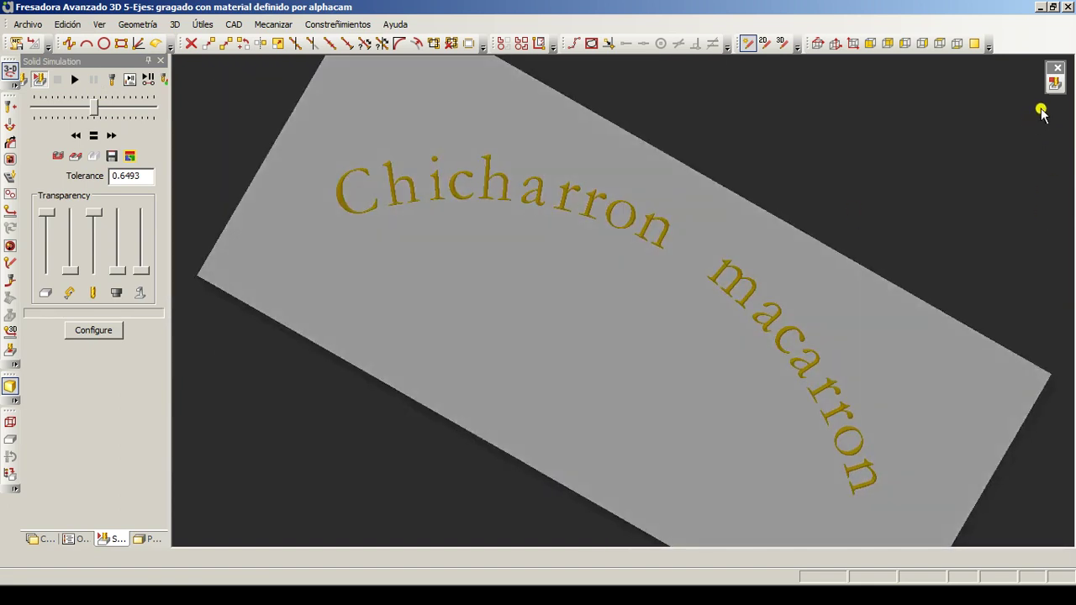
{"action": "left_click", "coordinate": [1054, 91]}
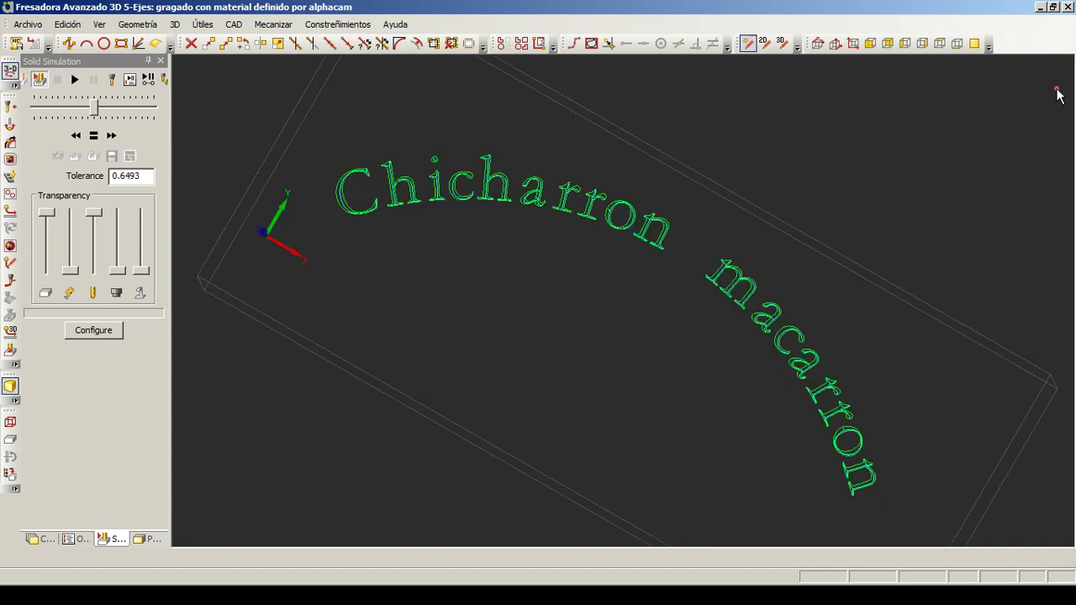
{"action": "left_click", "coordinate": [11, 70]}
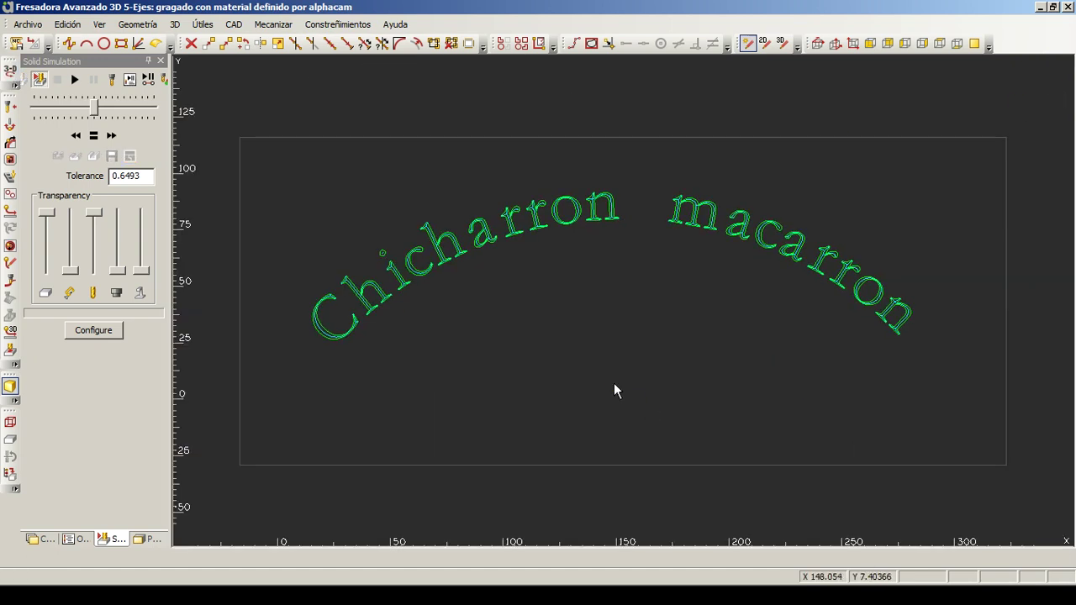
Uncheck the Grabado operation in Operaciones to hide its engraving toolpath.
{"action": "left_click", "coordinate": [76, 539]}
{"action": "left_click", "coordinate": [407, 528]}
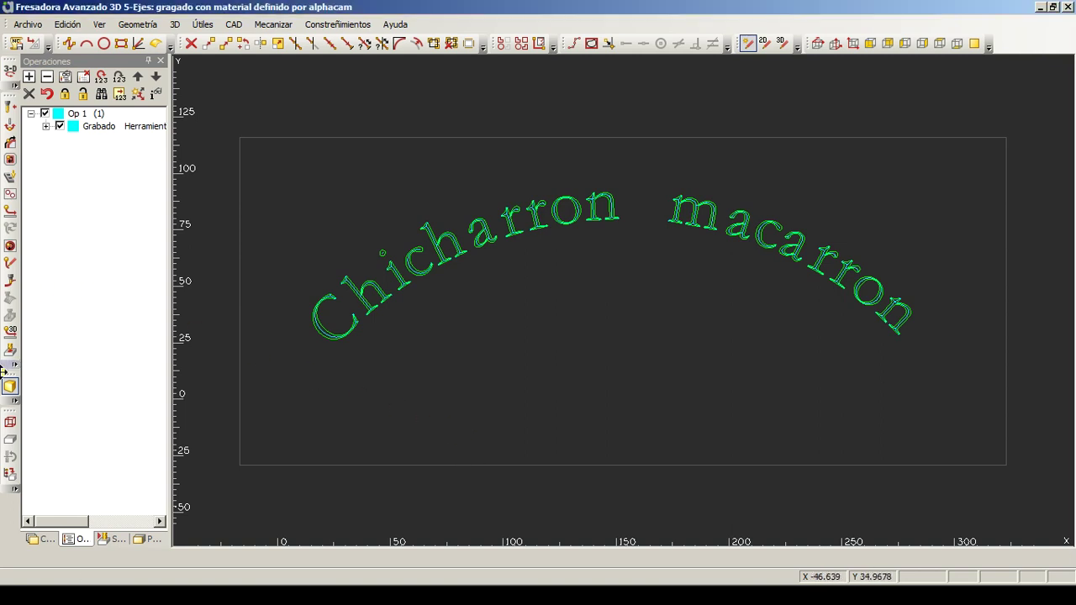
{"action": "left_click", "coordinate": [60, 127]}
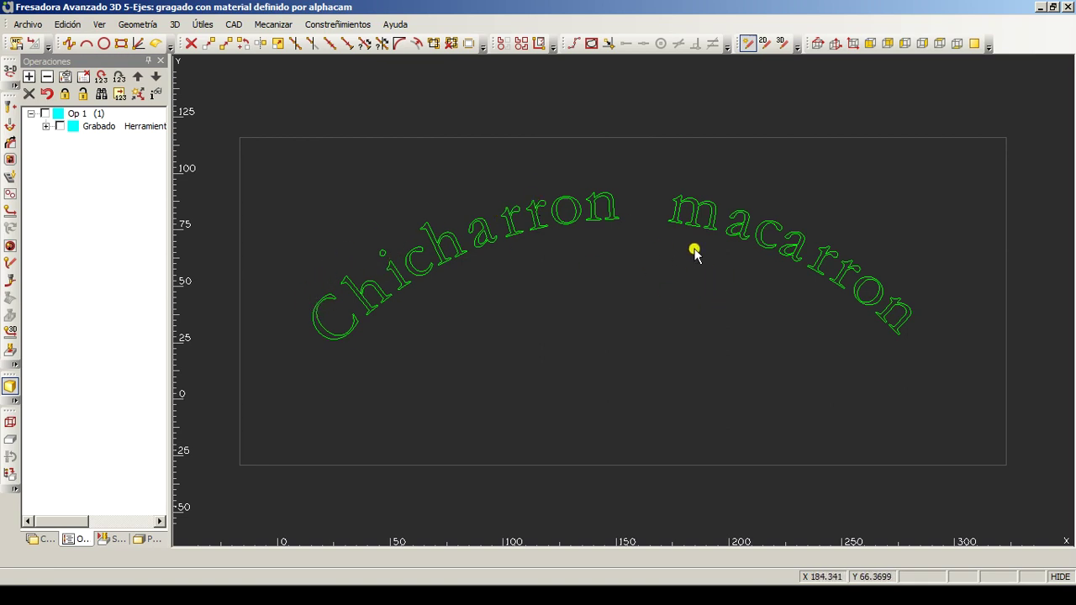
Move the whole arched text slightly downward with the Mover command.
{"action": "left_click", "coordinate": [209, 47]}
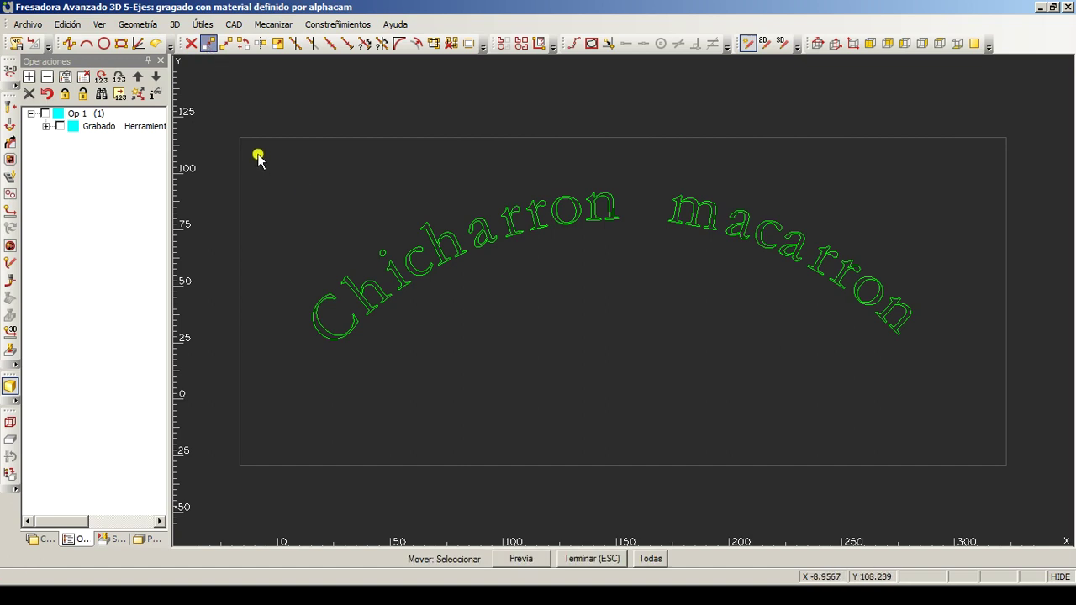
{"action": "left_click_drag", "start_coordinate": [258, 159], "coordinate": [936, 424]}
{"action": "key", "text": "Escape"}
{"action": "left_click", "coordinate": [976, 389]}
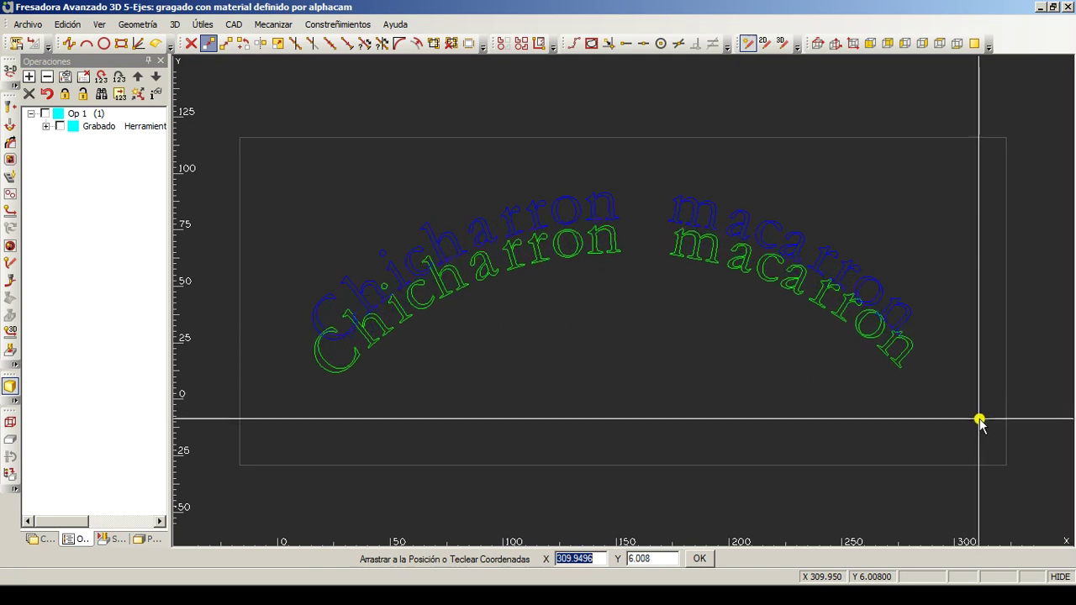
{"action": "left_click", "coordinate": [981, 420]}
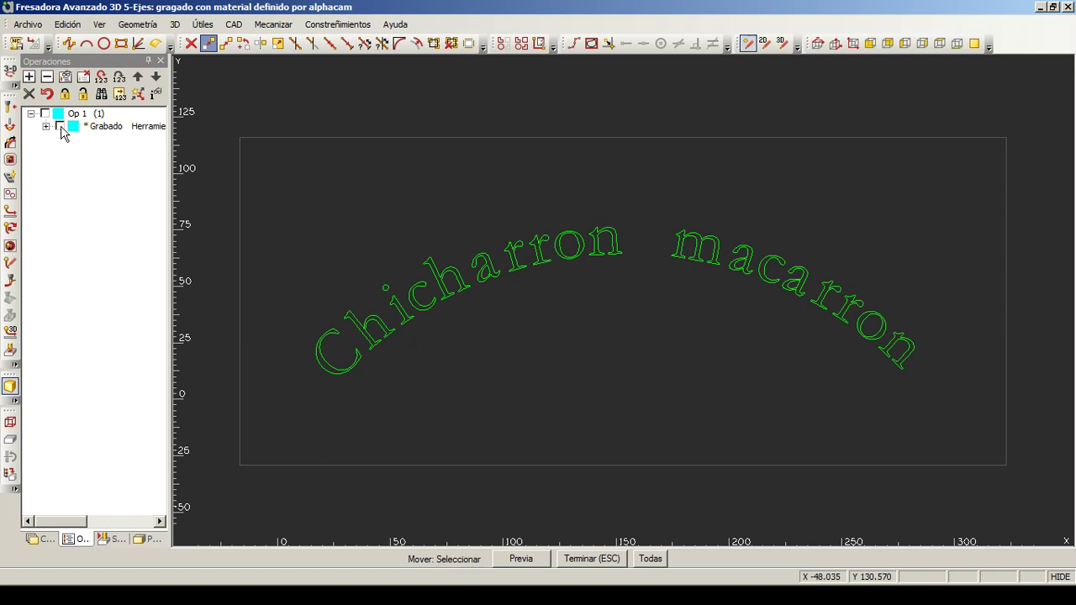
{"action": "key", "text": "Escape"}
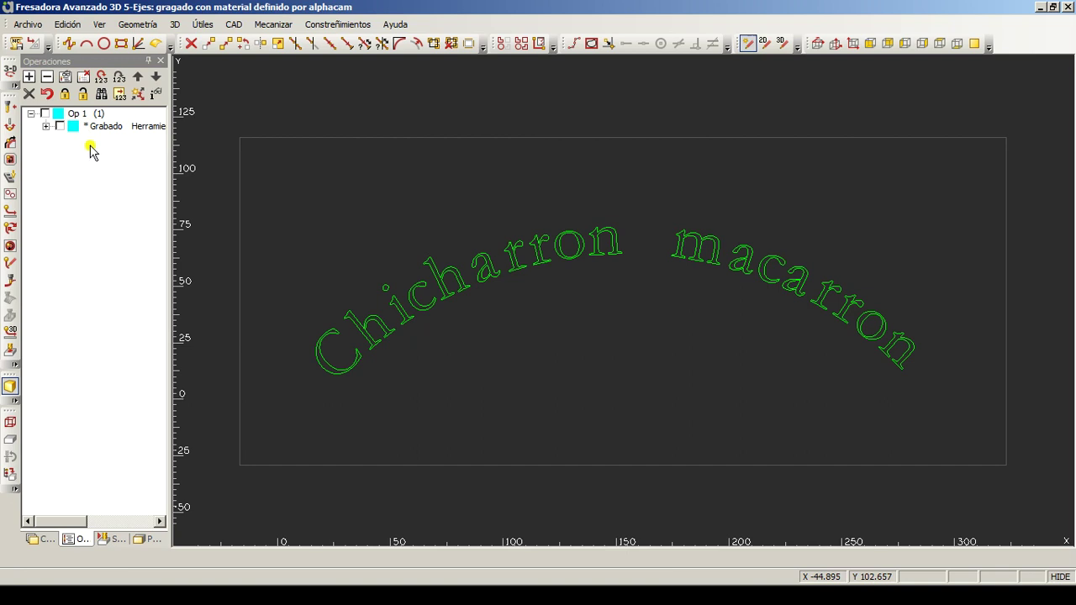
Re-enable the Grabado toolpath and expand its Geometrías node listing 24 geometries.
{"action": "left_click", "coordinate": [59, 126]}
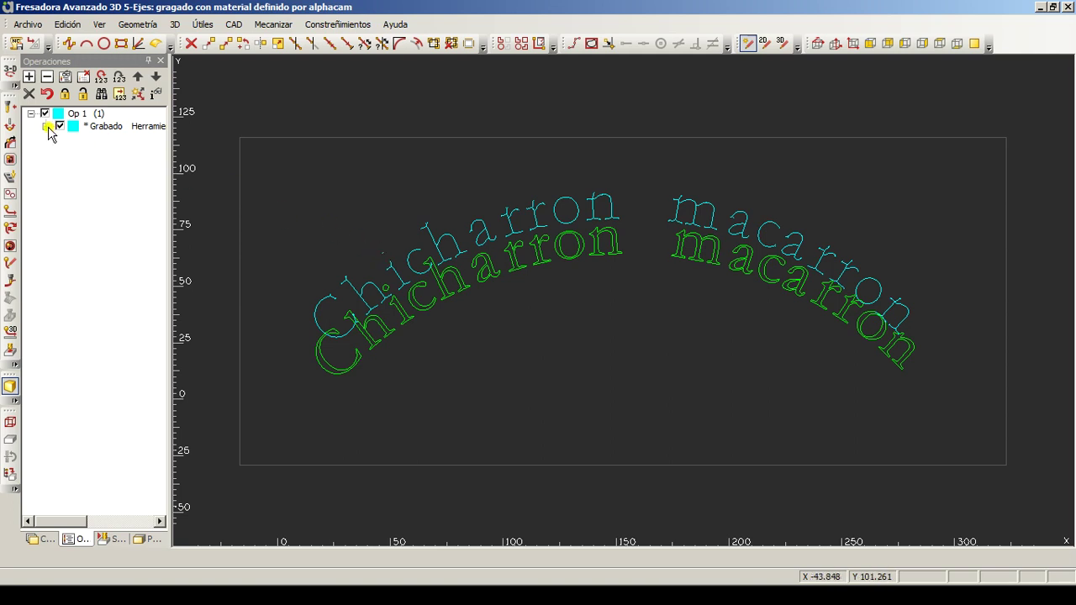
{"action": "left_click", "coordinate": [48, 126]}
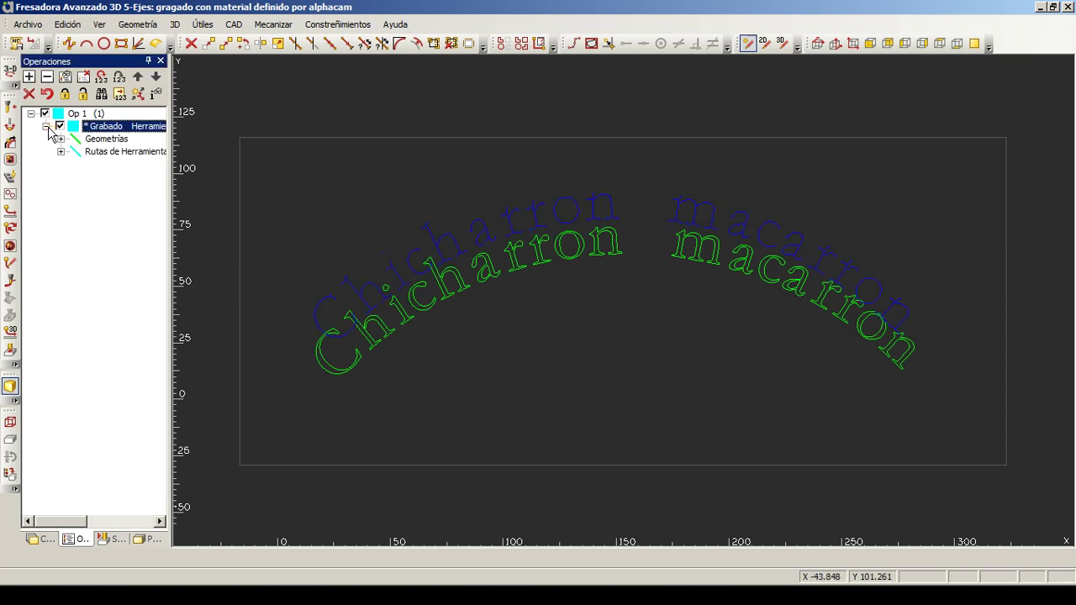
{"action": "left_click", "coordinate": [104, 140]}
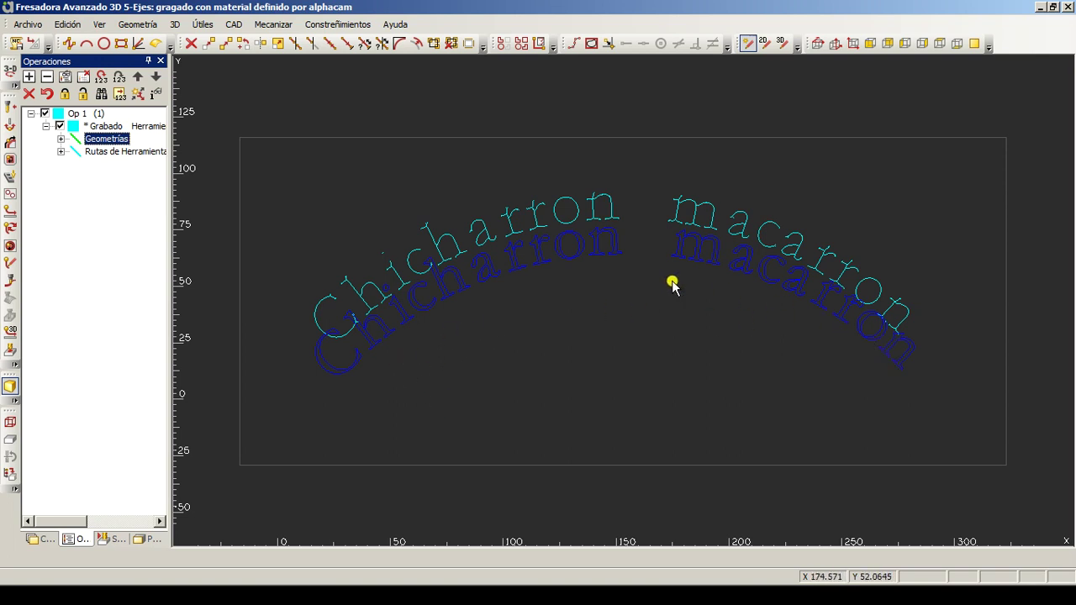
{"action": "left_click", "coordinate": [60, 139]}
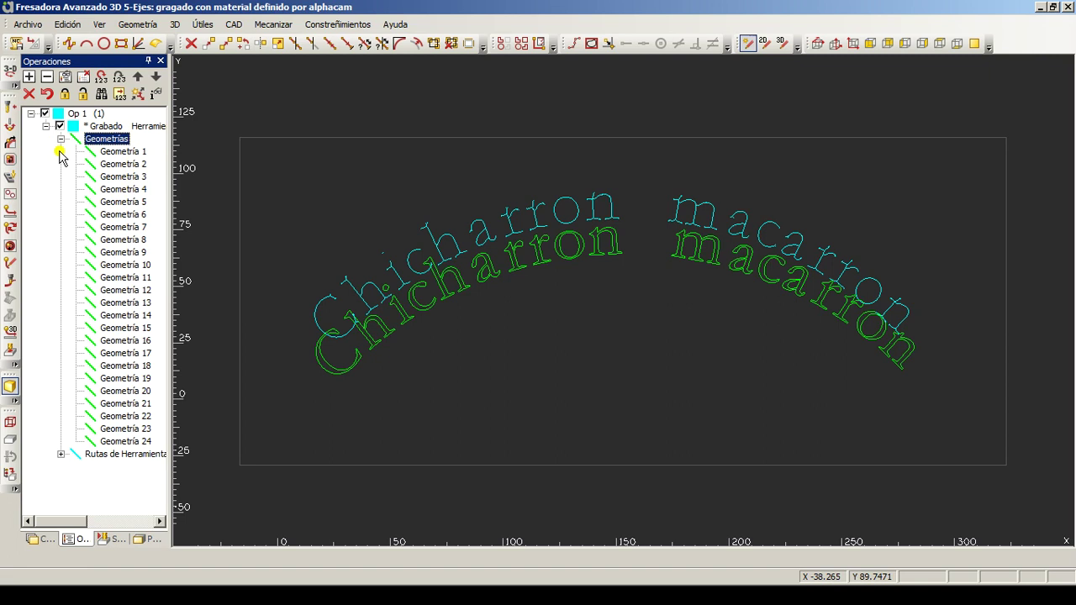
{"action": "left_click", "coordinate": [60, 139]}
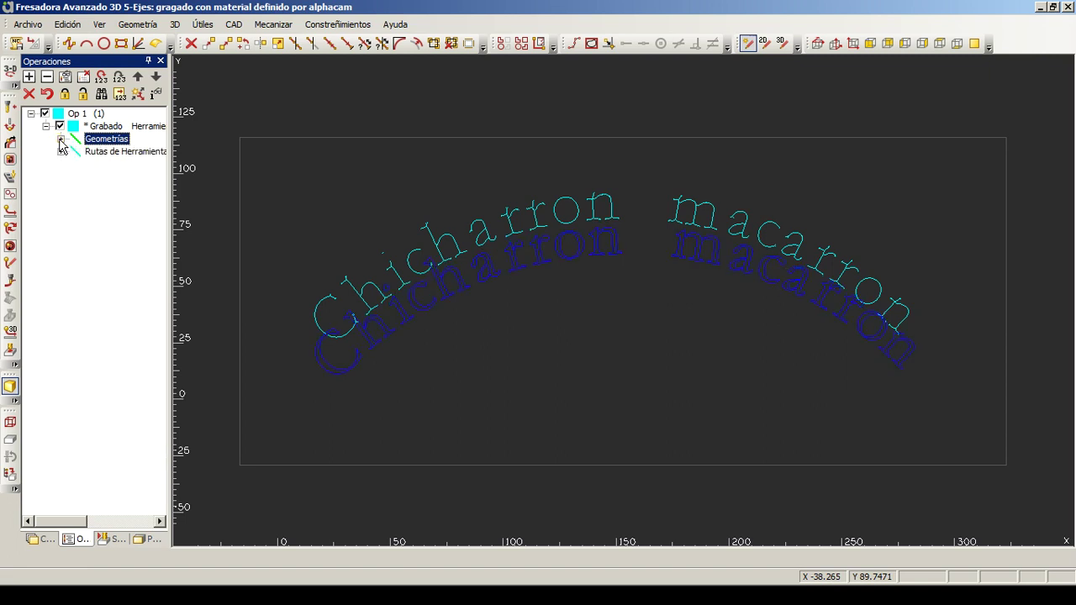
{"action": "right_click", "coordinate": [104, 141]}
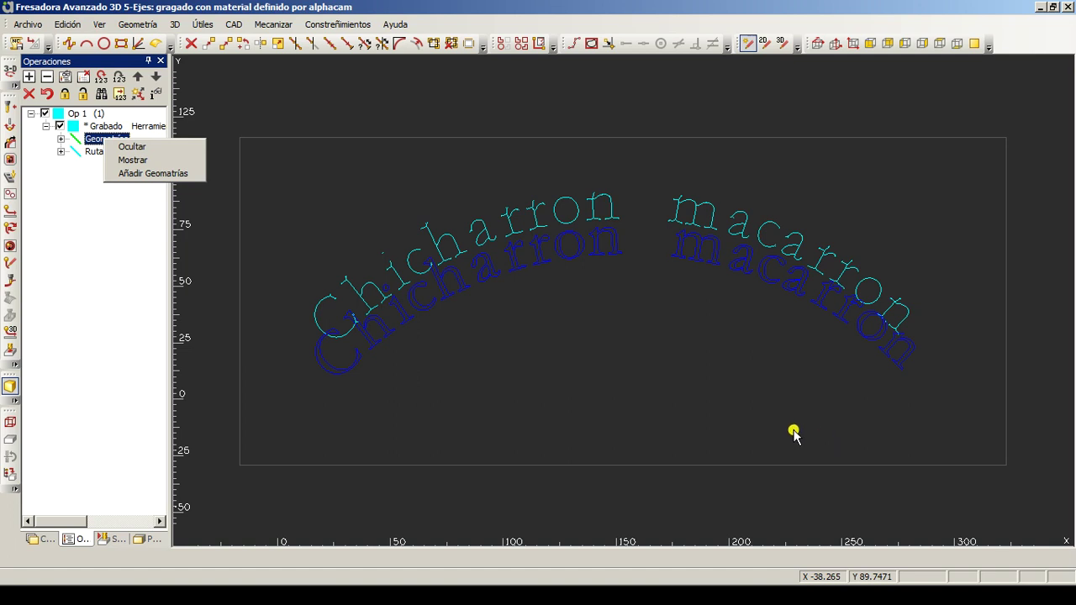
{"action": "left_click", "coordinate": [631, 386]}
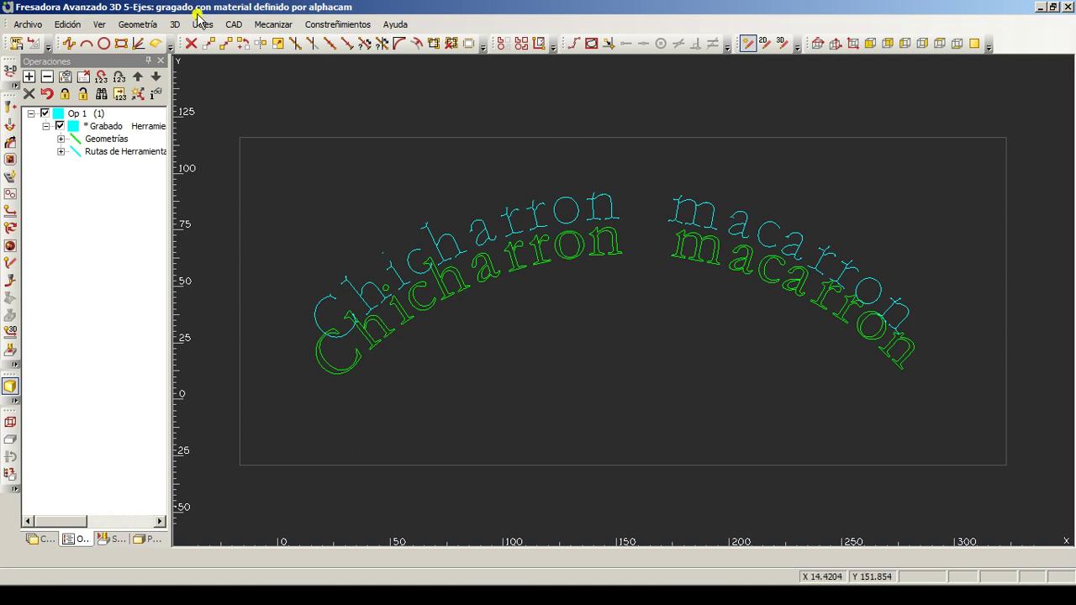
Recalculate toolpaths with Mecanizar > Actualizar Rutas de Herramienta and view the result in 3D.
{"action": "left_click", "coordinate": [271, 27]}
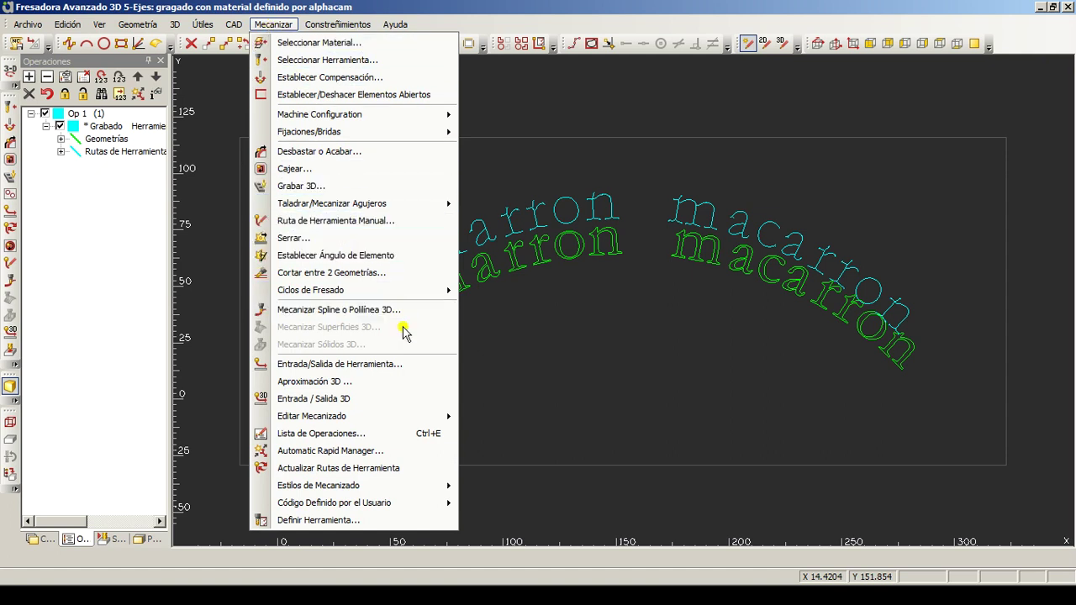
{"action": "left_click", "coordinate": [326, 473]}
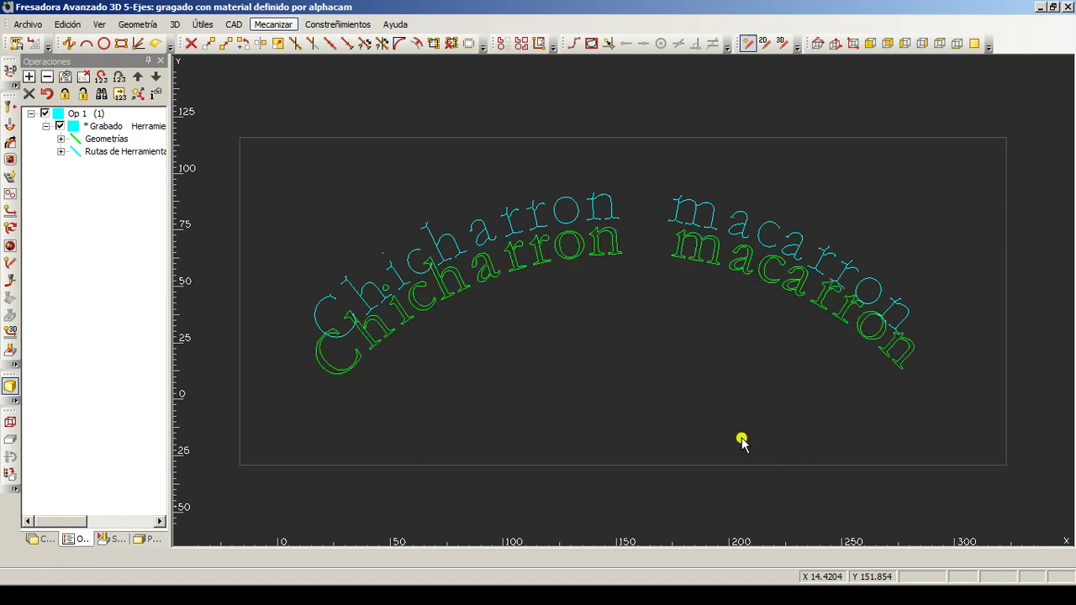
{"action": "left_click", "coordinate": [10, 74]}
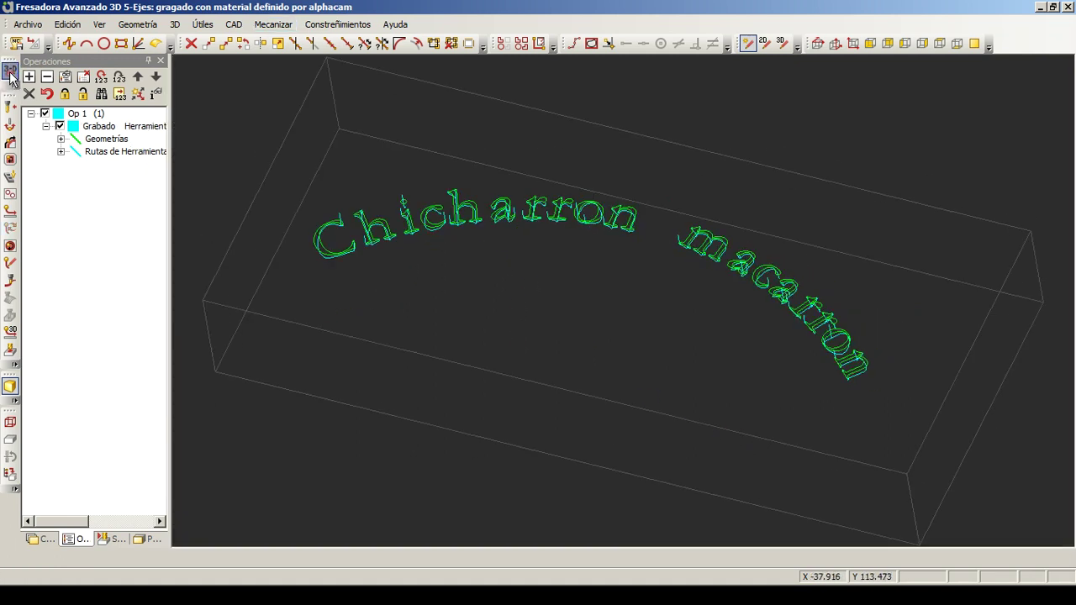